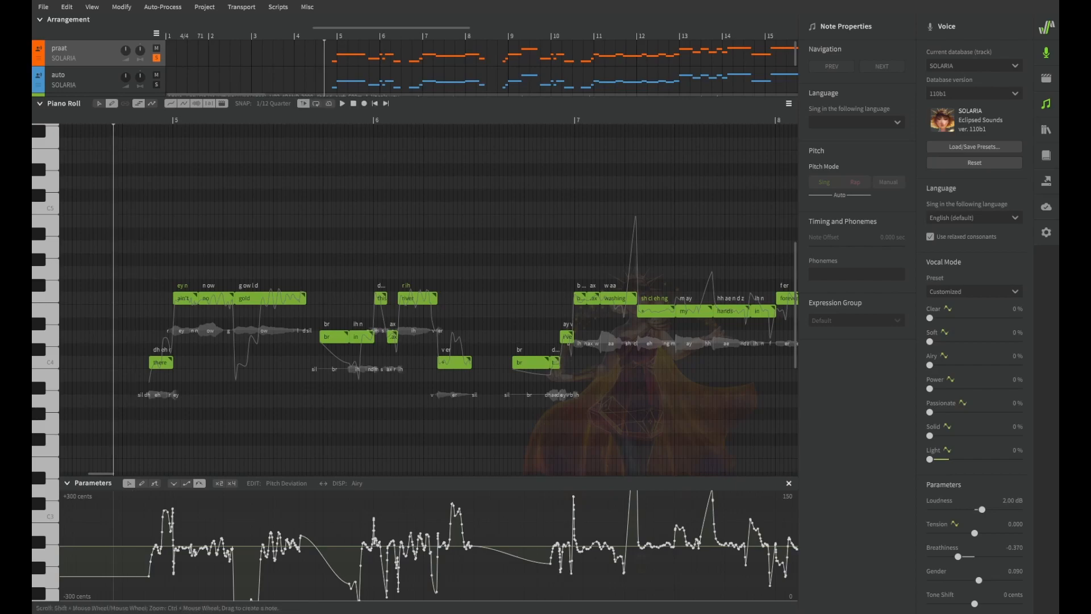
- Solo the inst track alongside praat and play the opening phrase from just before bar 5
scroll(429, 299, "left", 2)
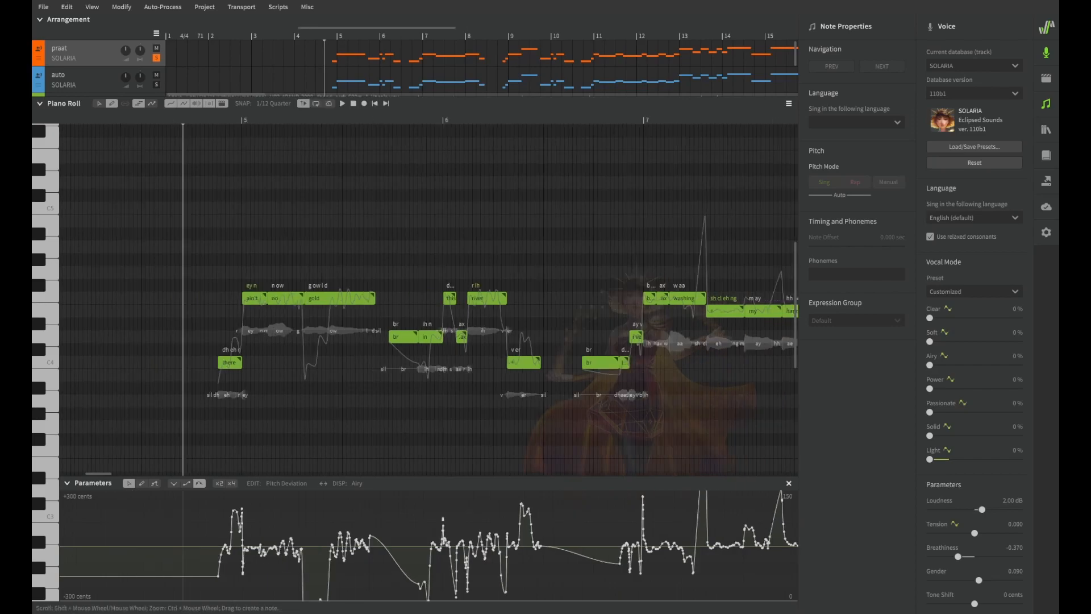
scroll(429, 300, "right", 2)
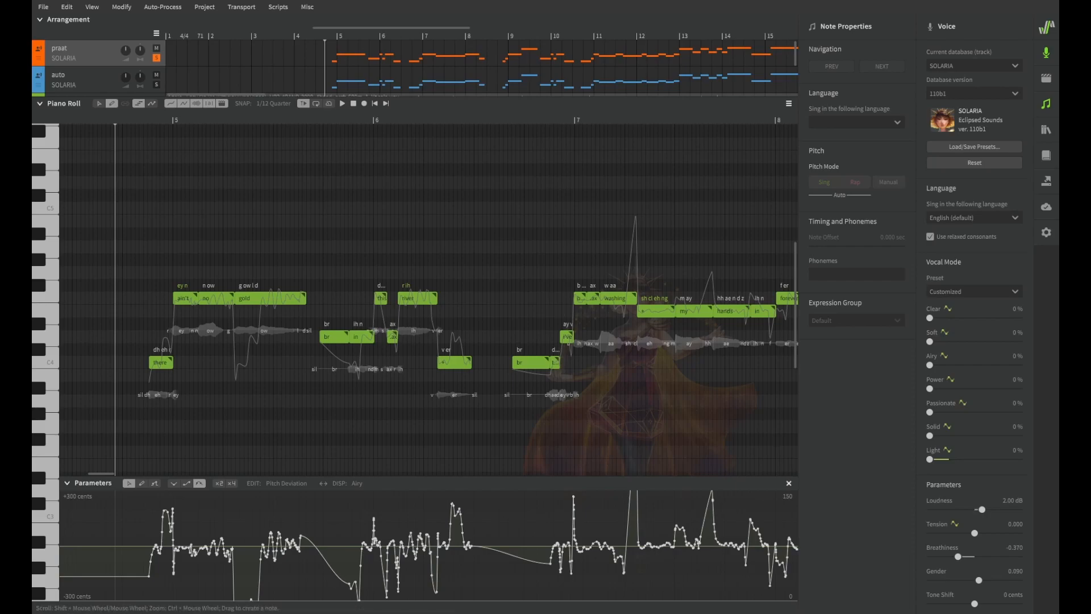
scroll(414, 67, "down", 1)
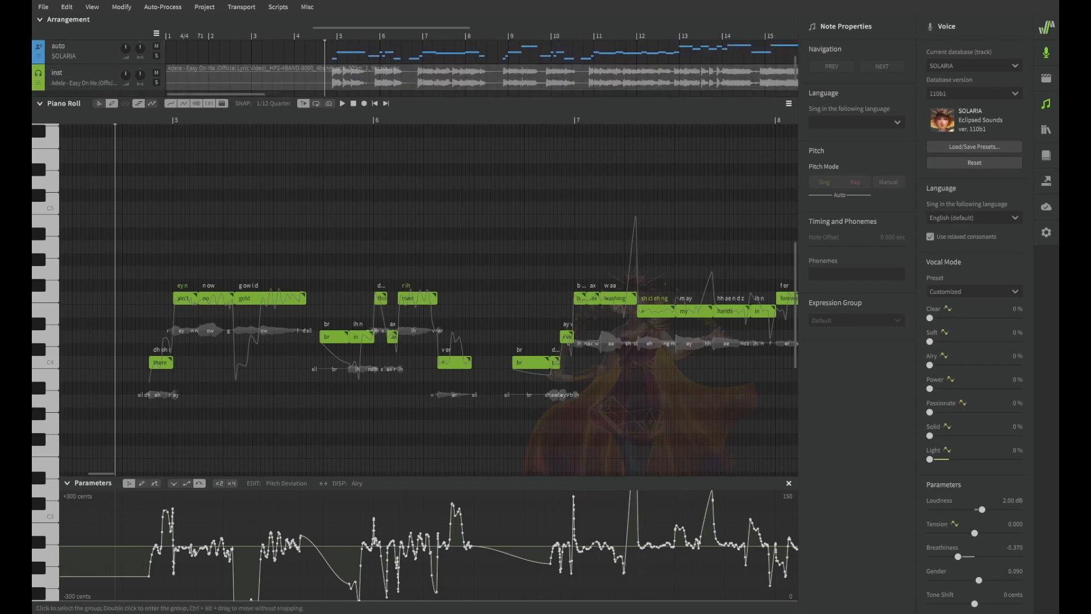
scroll(415, 67, "up", 1)
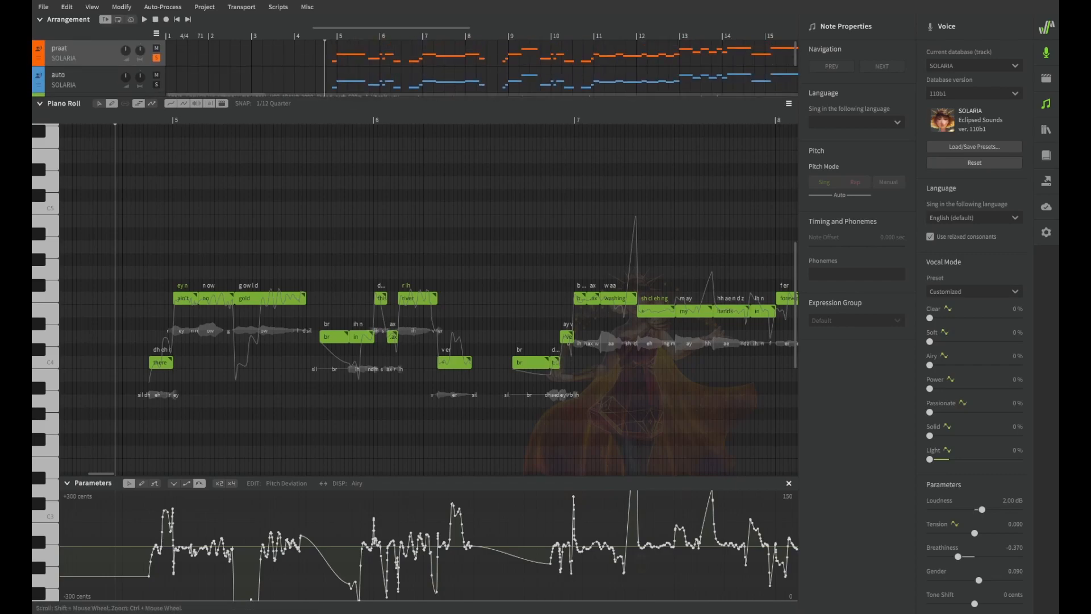
scroll(414, 67, "down", 1)
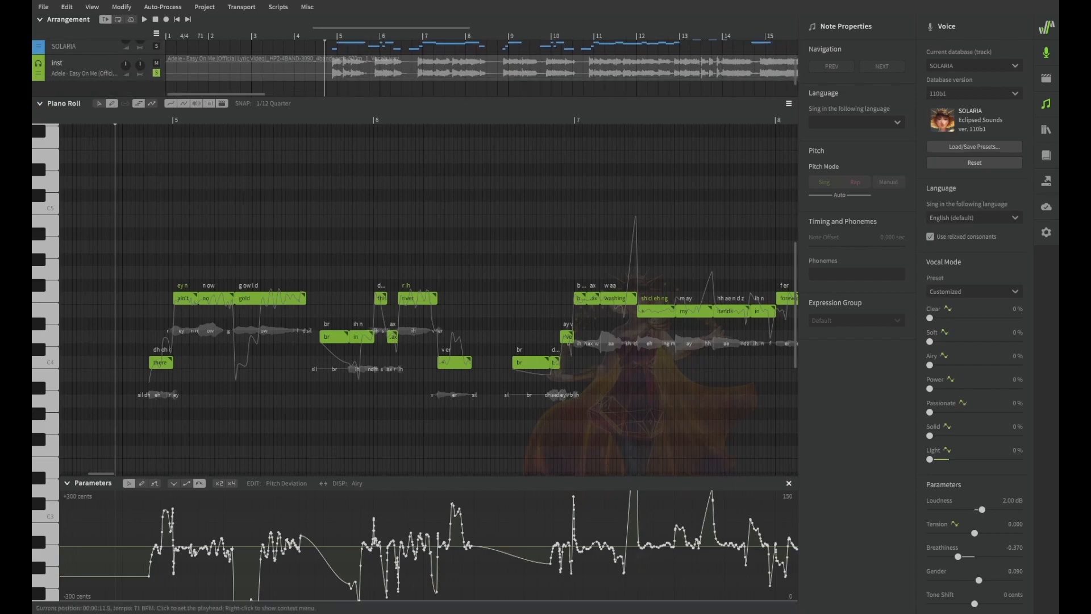
key("space")
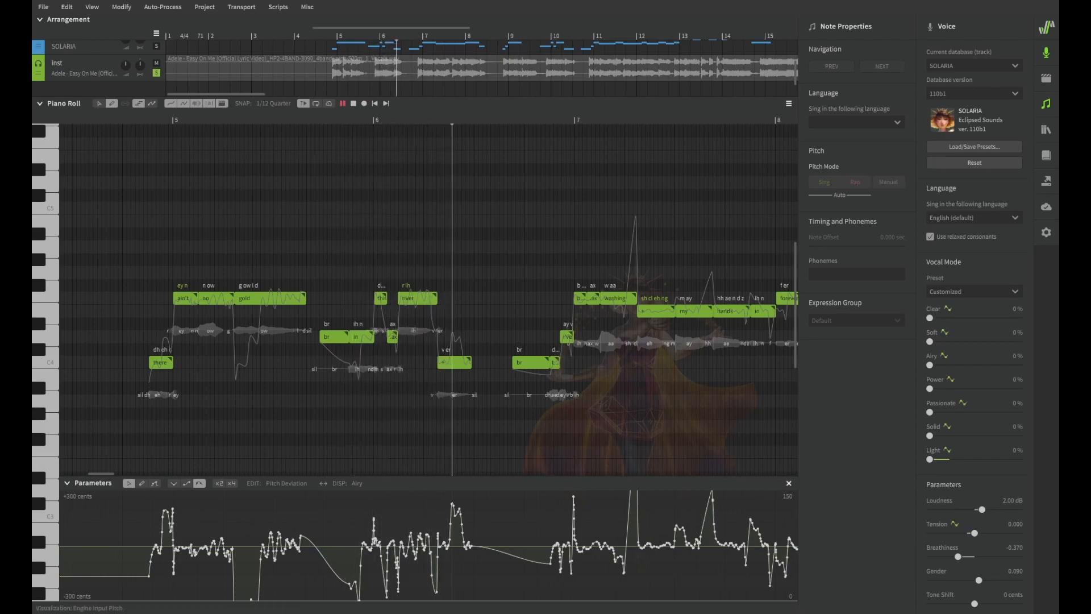
key("space")
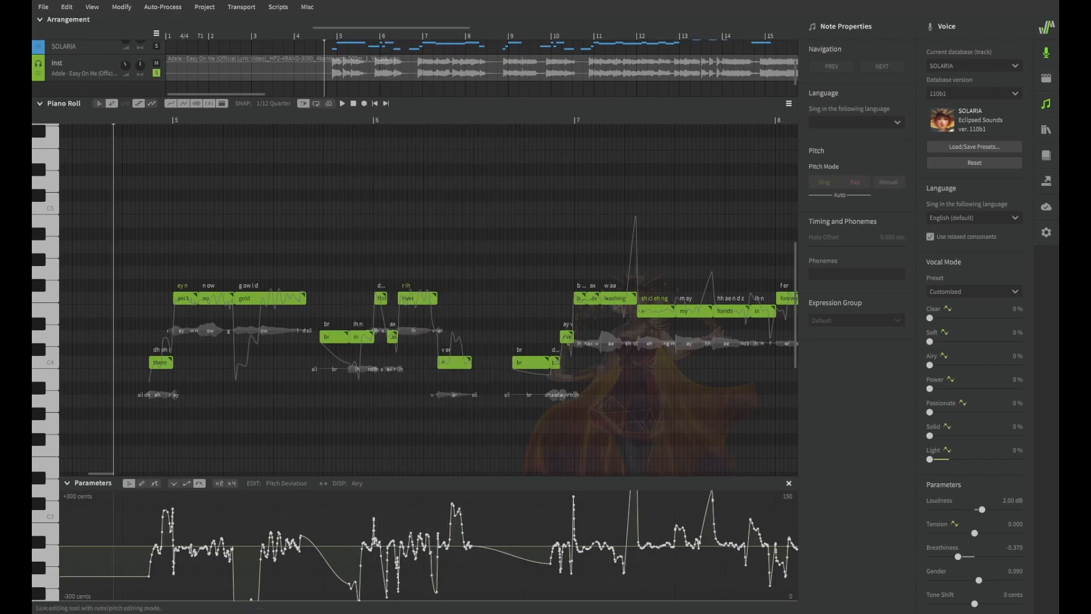
- Play the opening phrase with only the praat track soloed and return the playhead to just before bar 5
scroll(156, 63, "up", 2)
left_click(157, 58)
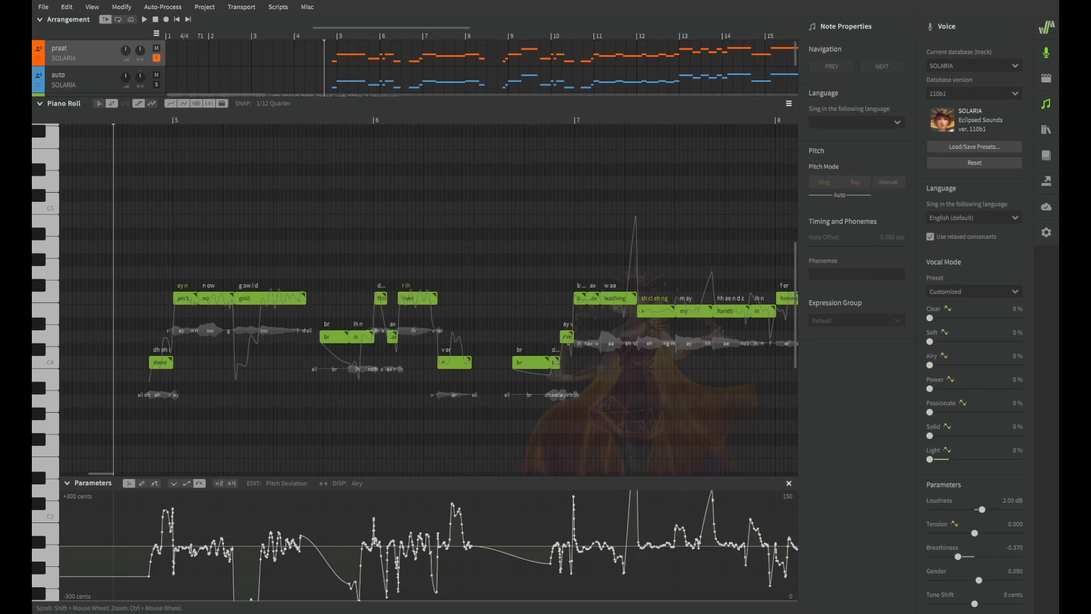
key("space")
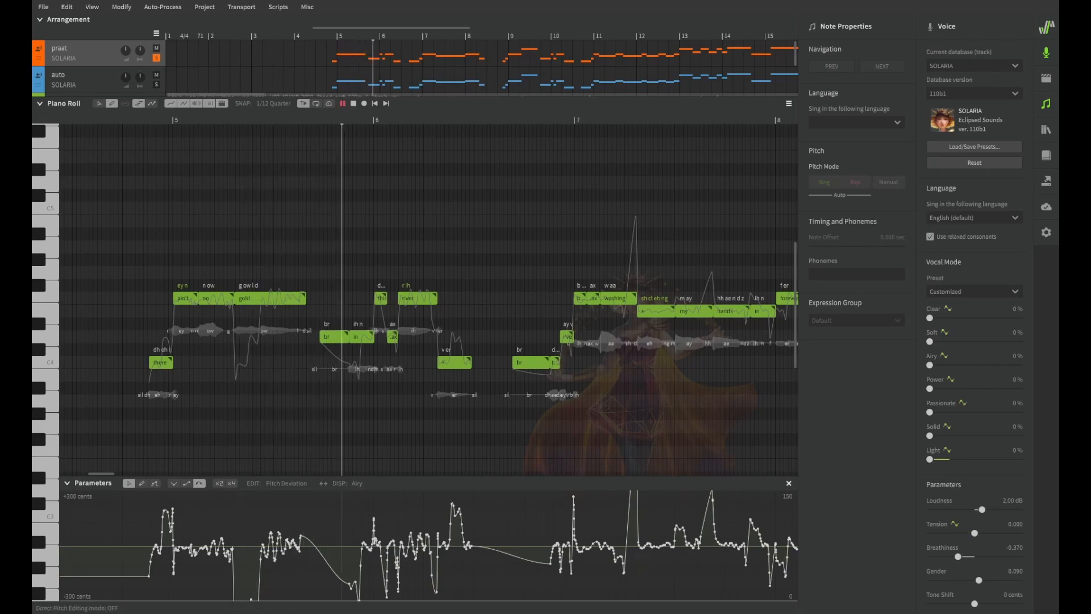
key("space")
left_click(128, 120)
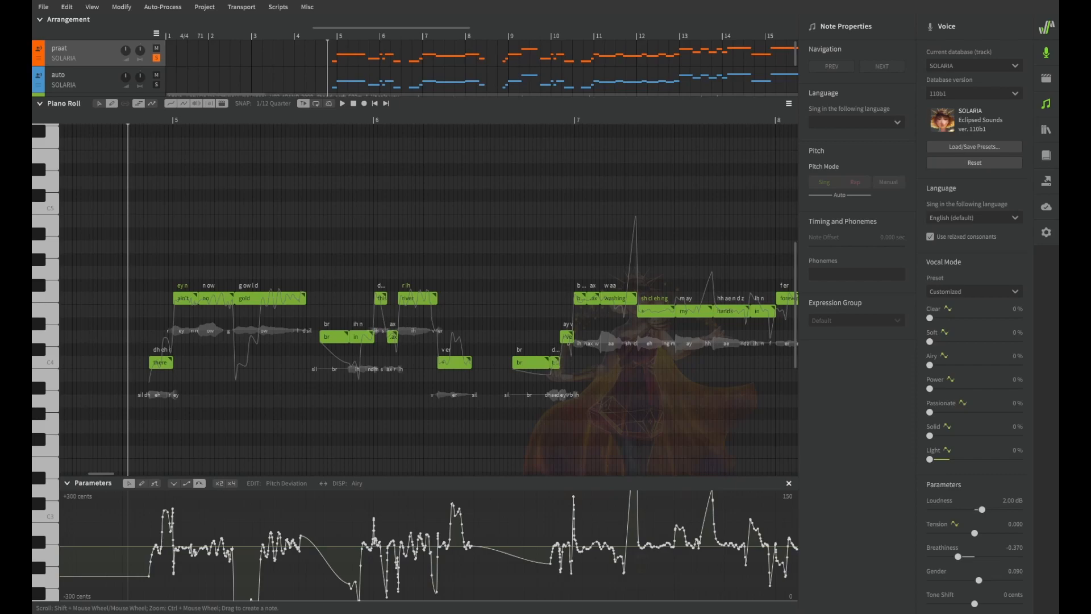
left_click(161, 363)
left_click(190, 375)
scroll(482, 68, "down", 3)
scroll(482, 68, "up", 3)
left_click(161, 362)
left_click(142, 330)
left_click(118, 119)
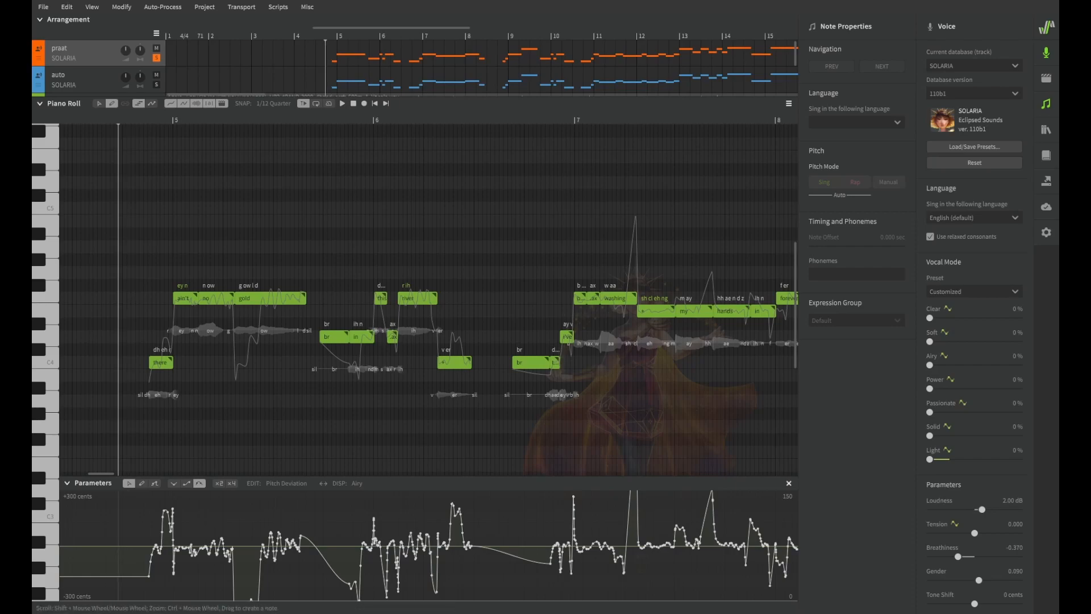
- Examine the praat track's notes and Pitch Deviation curve from bar 5 to bar 11
scroll(149, 300, "up", 2)
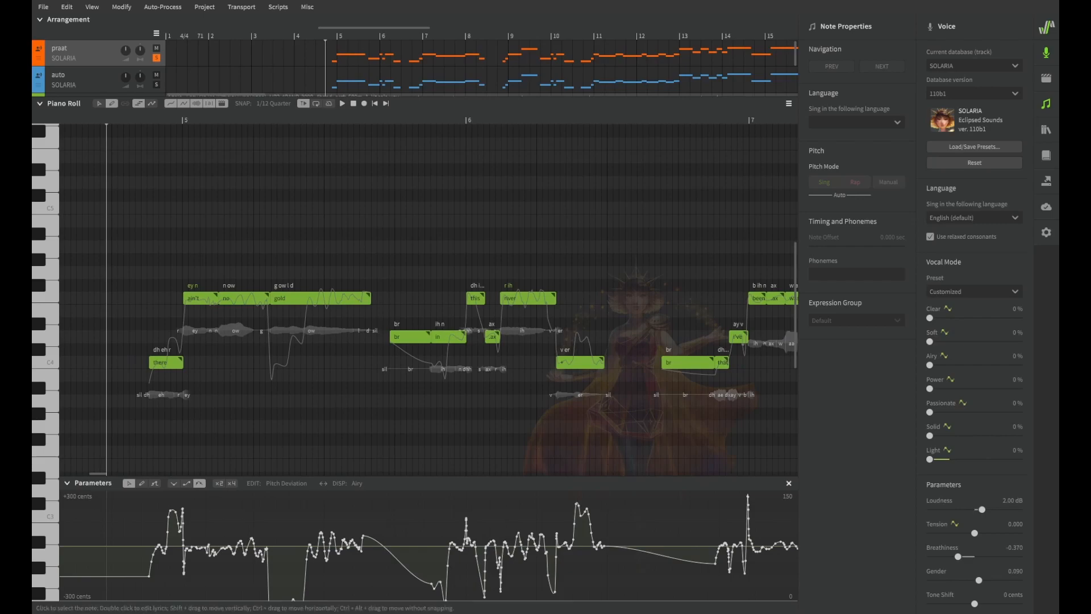
scroll(429, 300, "right", 5)
scroll(429, 300, "right", 2)
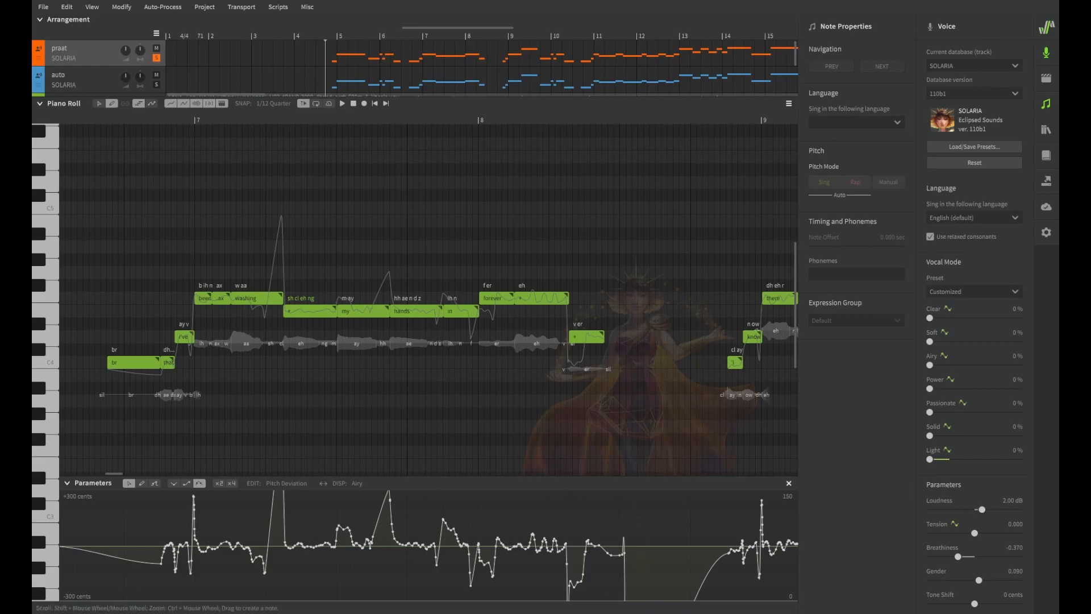
scroll(429, 300, "right", 10)
scroll(429, 300, "right", 6)
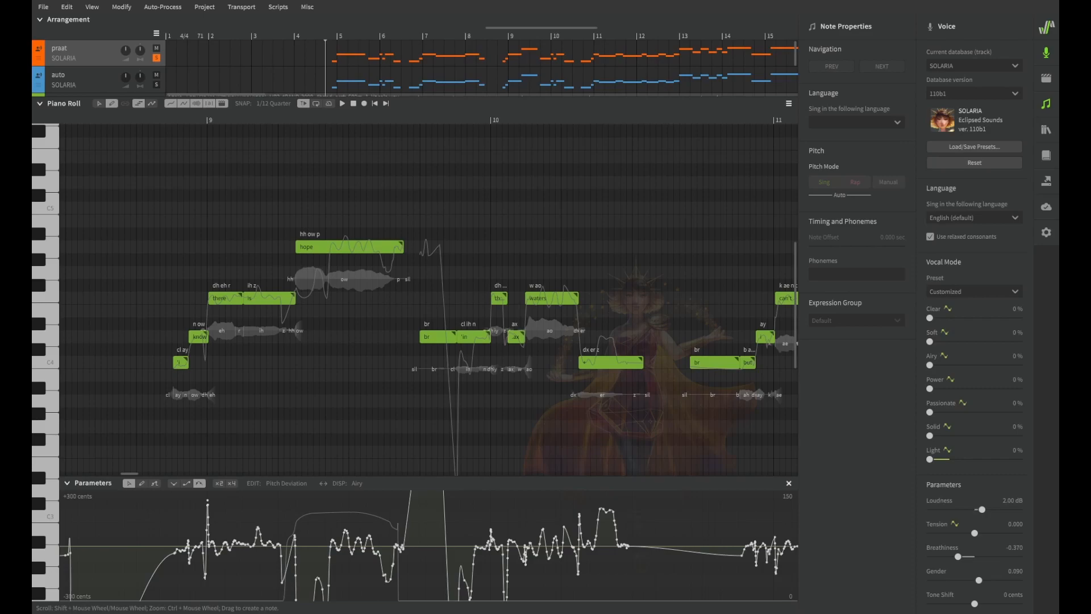
scroll(429, 300, "left", 20)
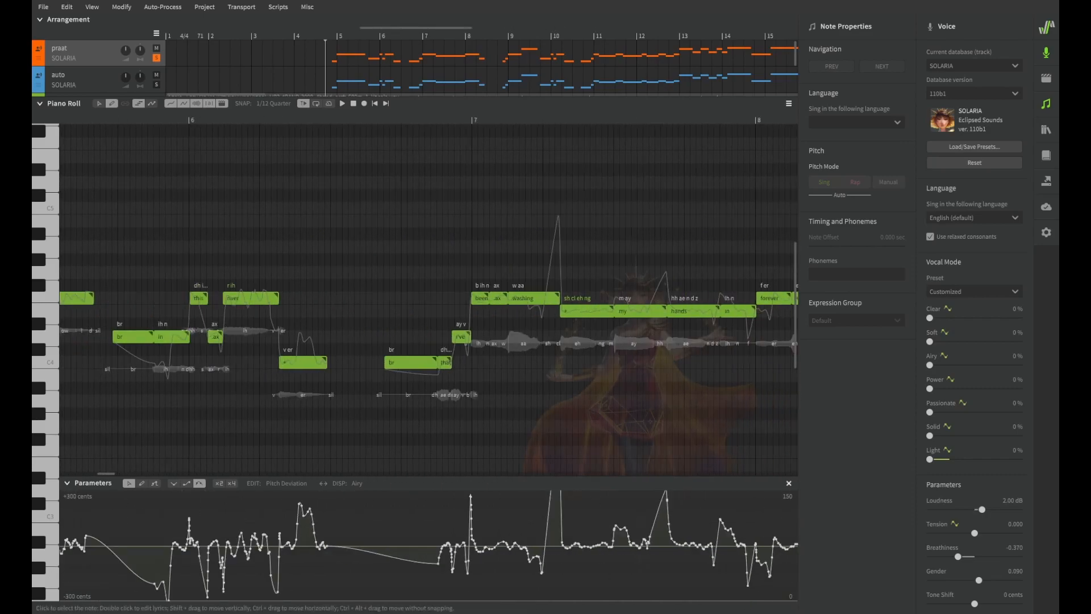
scroll(429, 300, "left", 4)
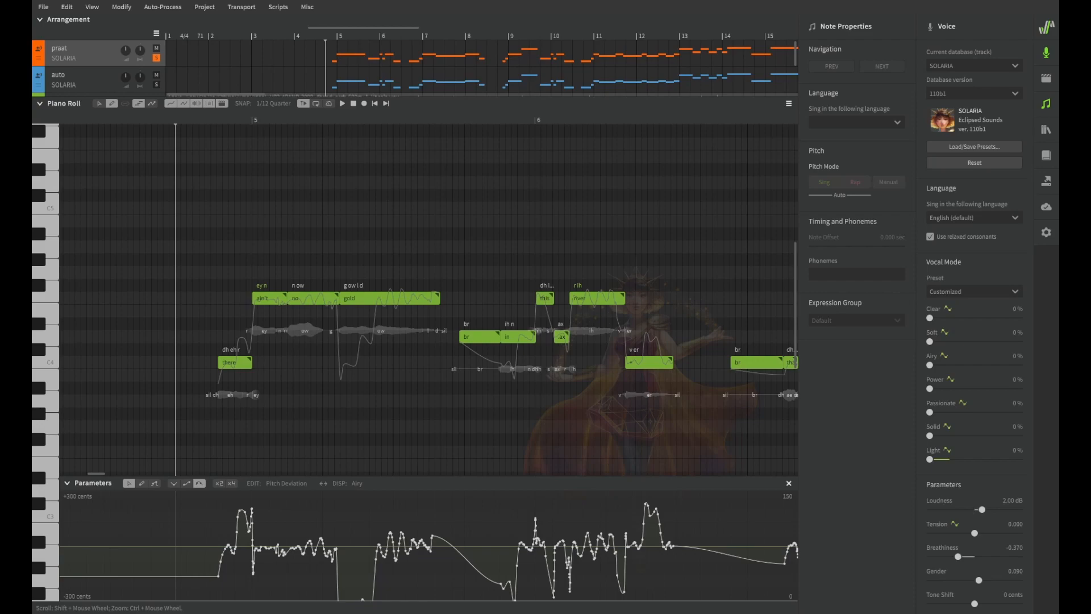
- Open the auto track's notes and solo that track in place of praat
left_click(85, 79)
left_click(157, 58)
left_click(156, 85)
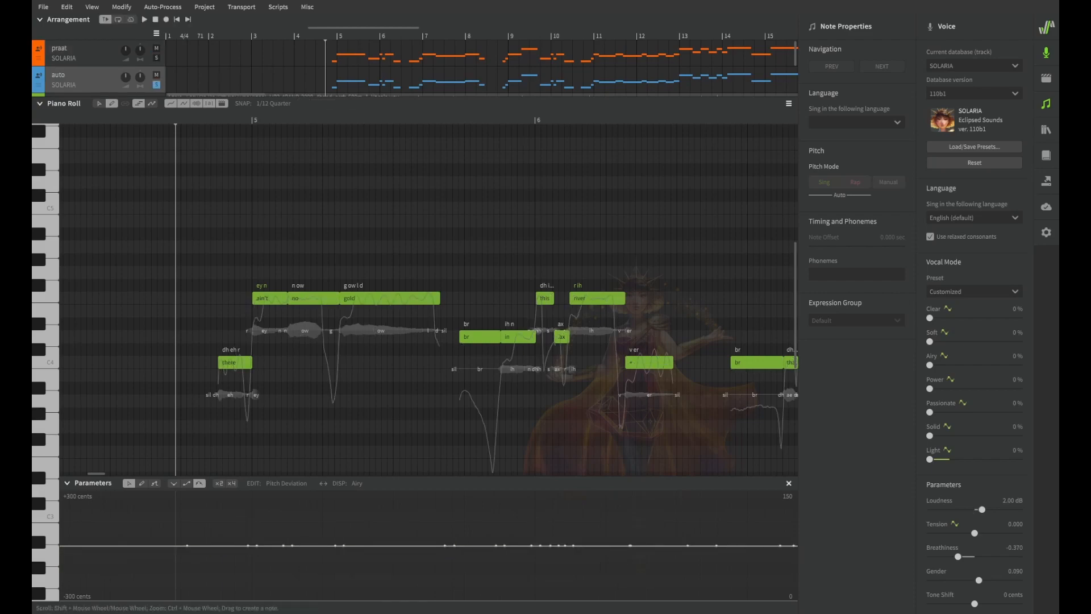
key("ctrl+a")
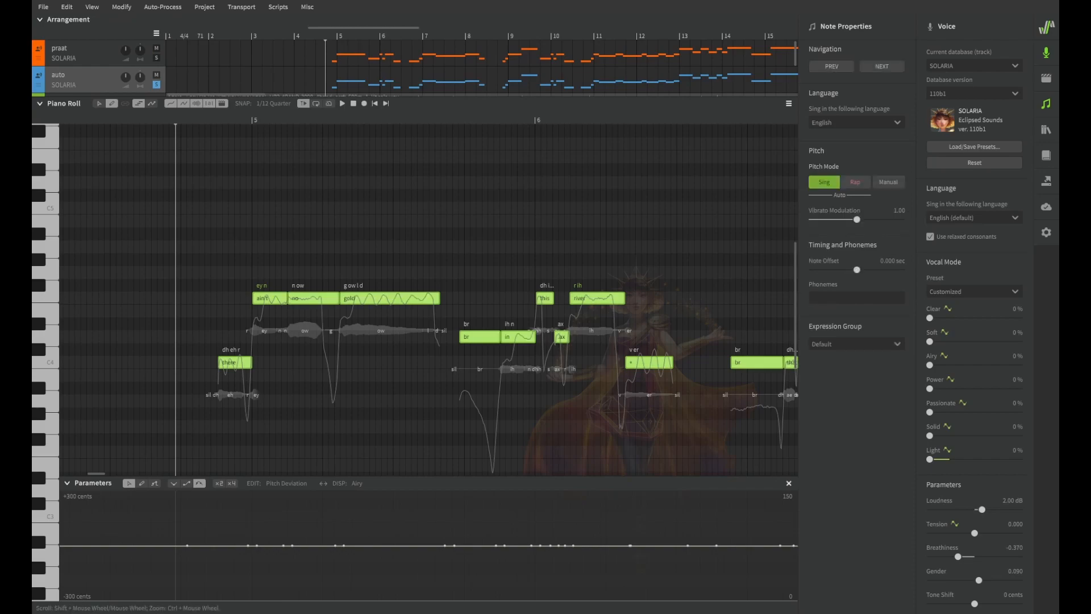
left_click(318, 205)
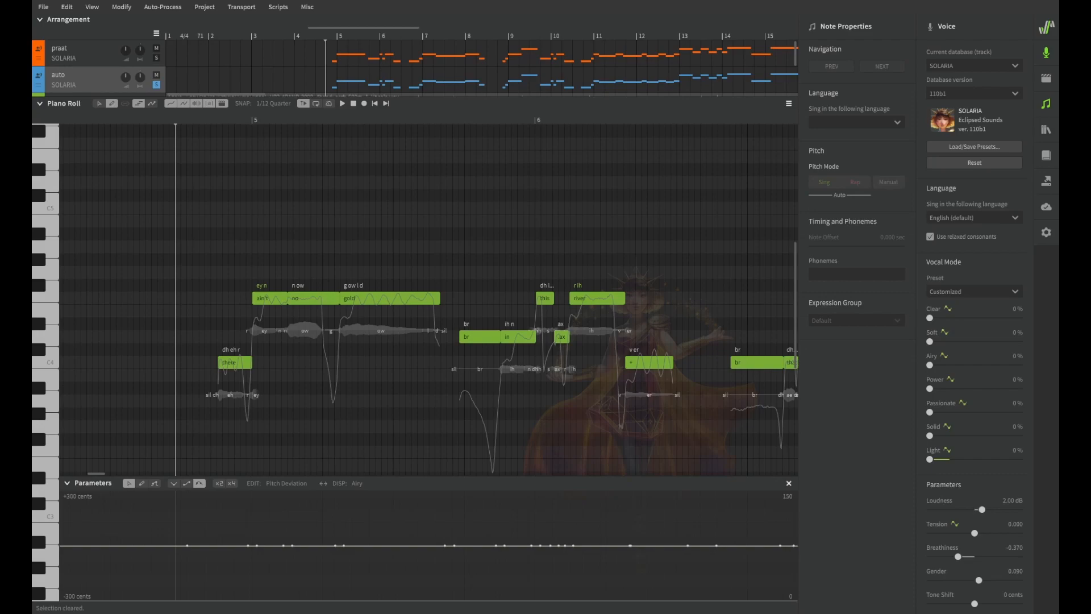
- Try the ANRI voice database on the auto track and restore SOLARIA
left_click(312, 36)
left_click(960, 79)
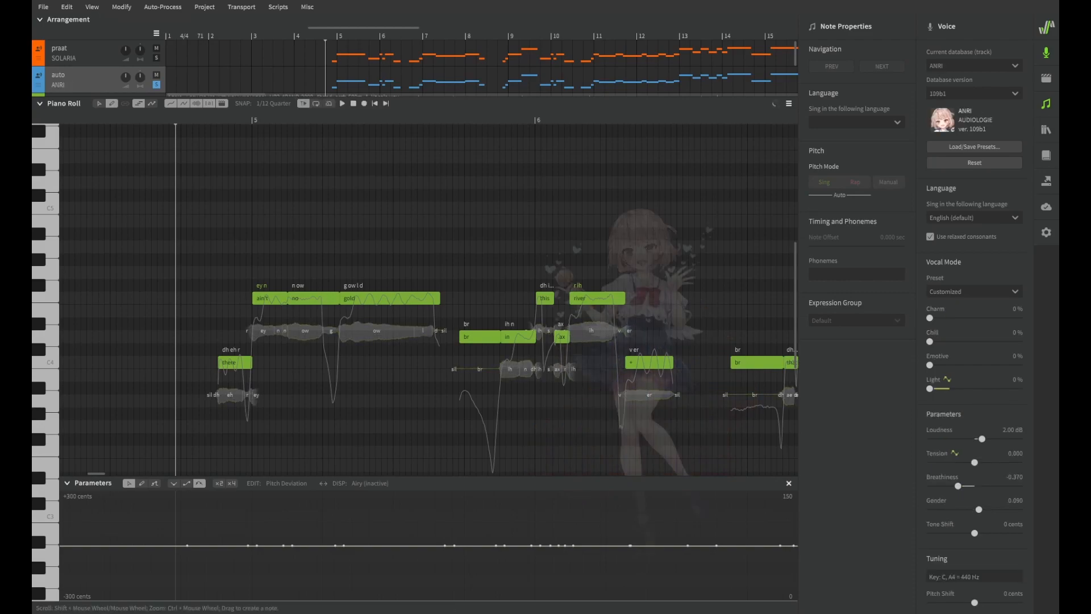
key("ctrl+a")
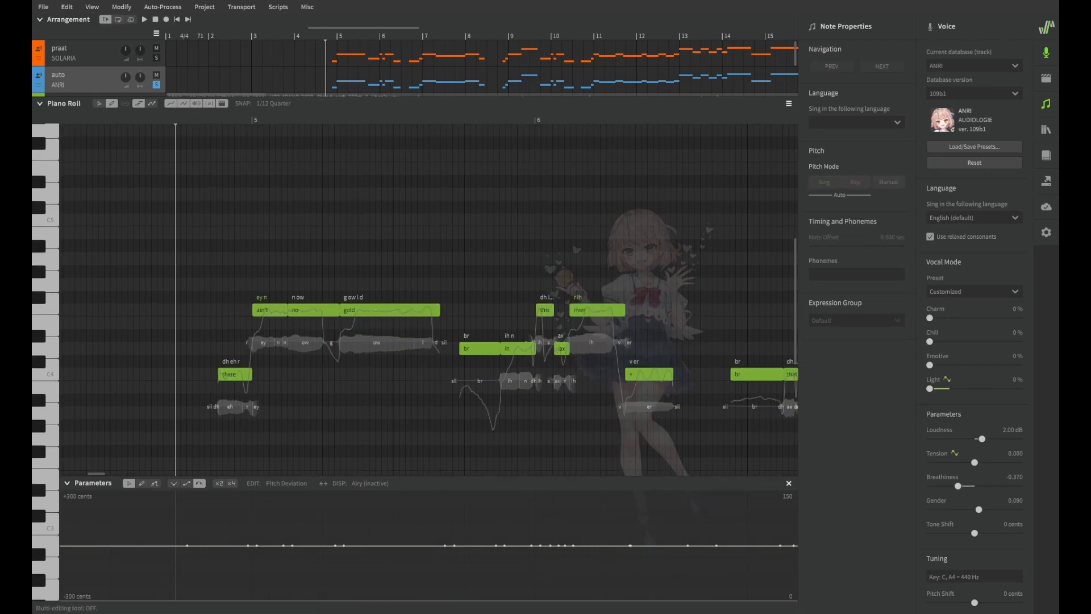
left_click(974, 66)
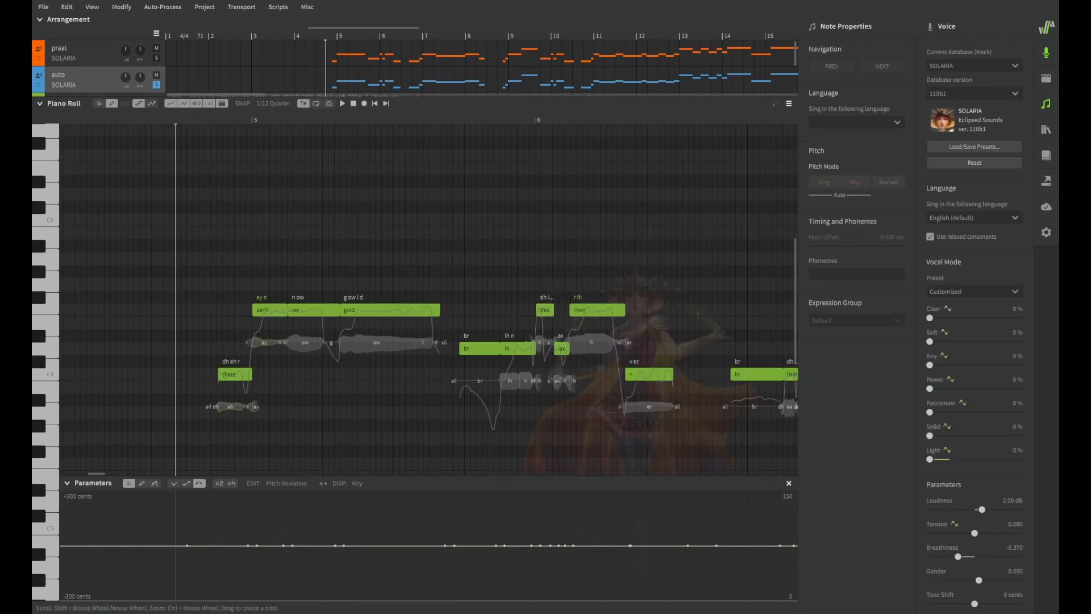
- Try converting the automatic pitch of all the auto track's notes into Pitch Deviation points, and undo the conversion
scroll(341, 279, "down", 2)
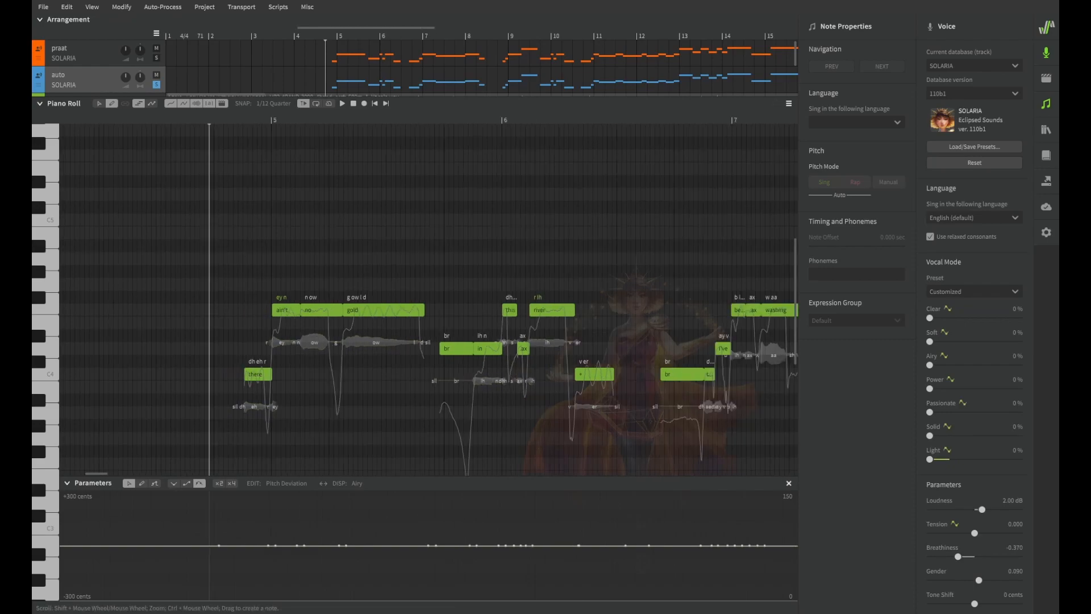
scroll(341, 278, "right", 1)
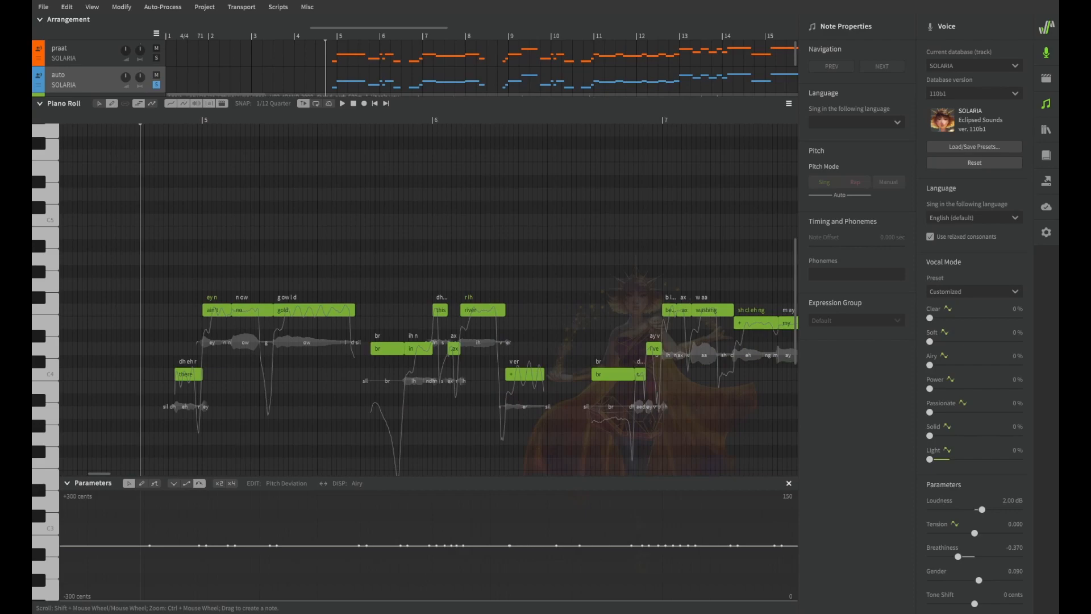
key("ctrl+a")
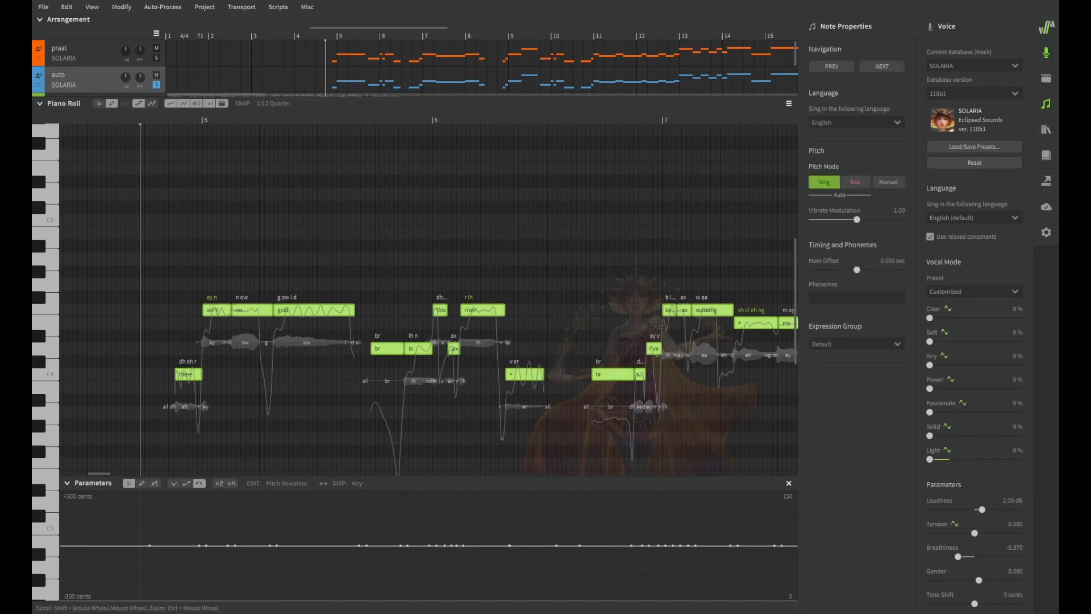
key("ctrl+b")
key("Escape")
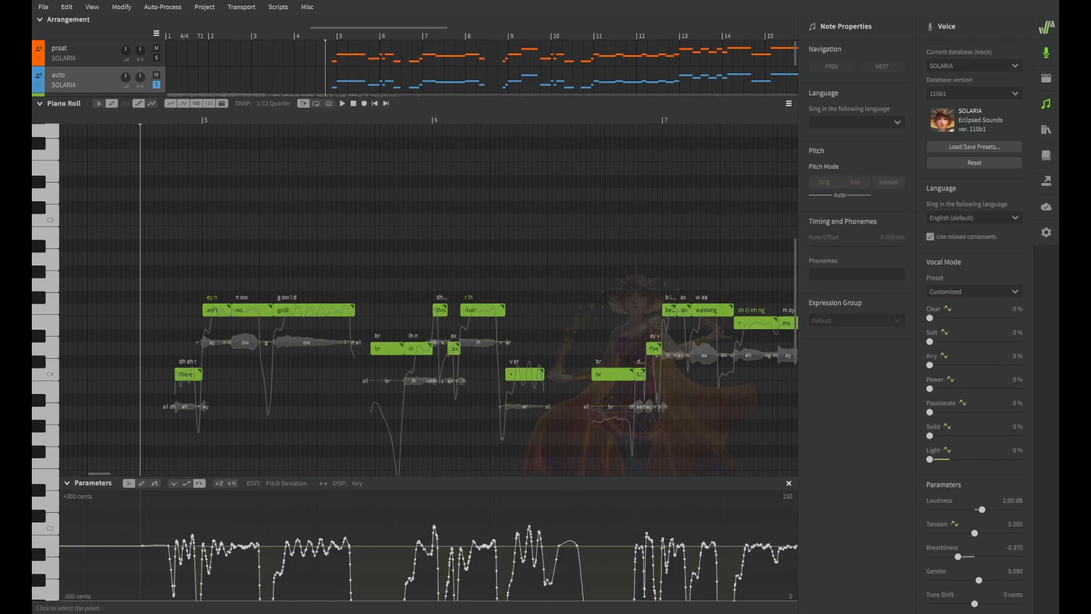
key("ctrl+z")
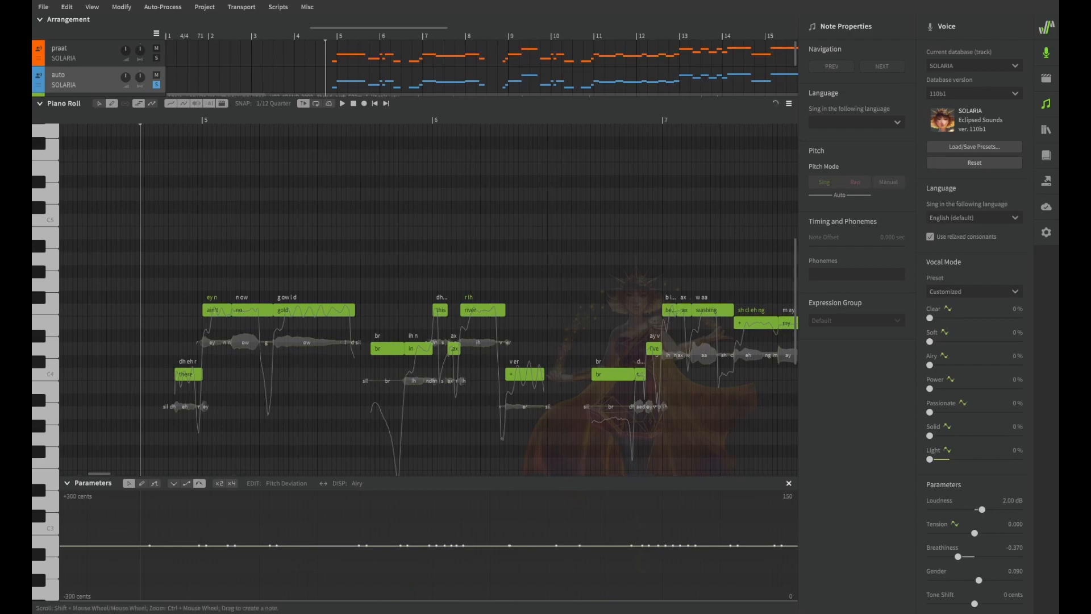
- Solo the praat track in place of auto and play the opening phrase from just before bar 5
left_click(156, 58)
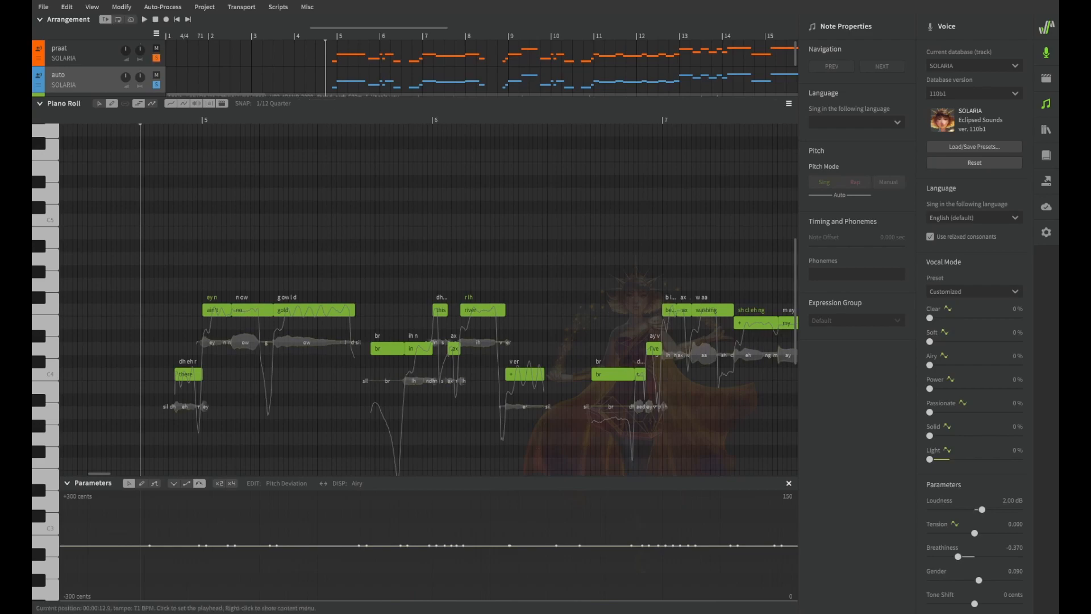
key("space")
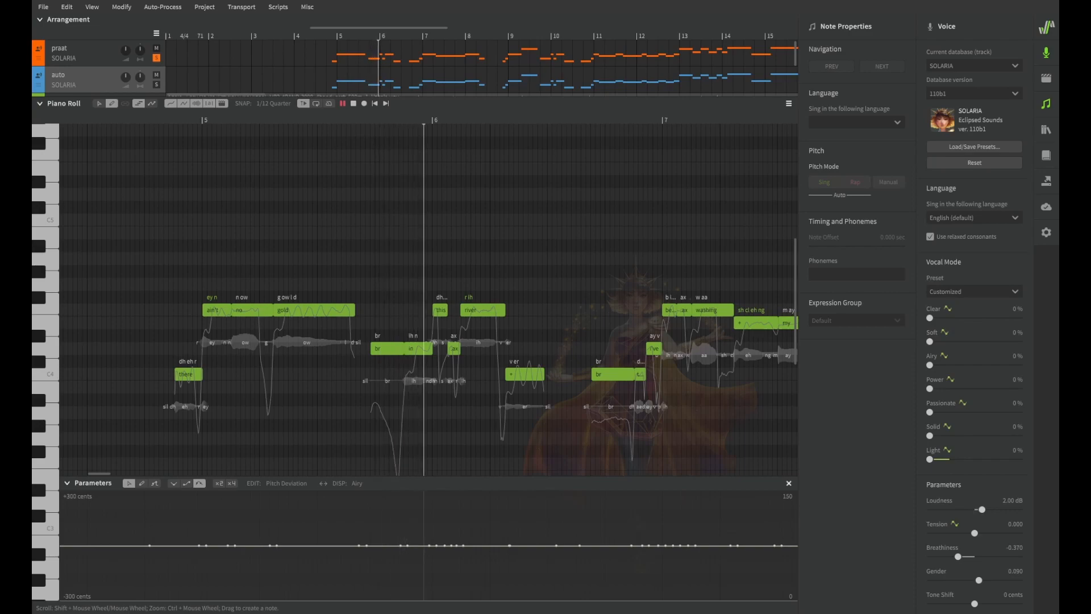
key("space")
- Solo the auto track in place of praat and play the same phrase from just before bar 5
left_click(157, 85)
left_click(156, 58)
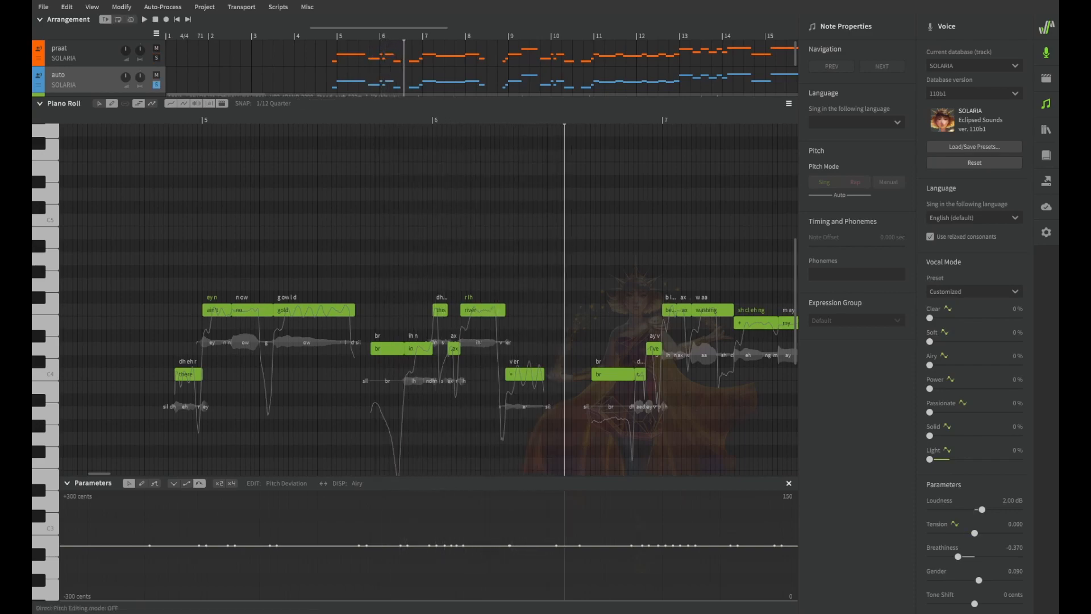
left_click(163, 119)
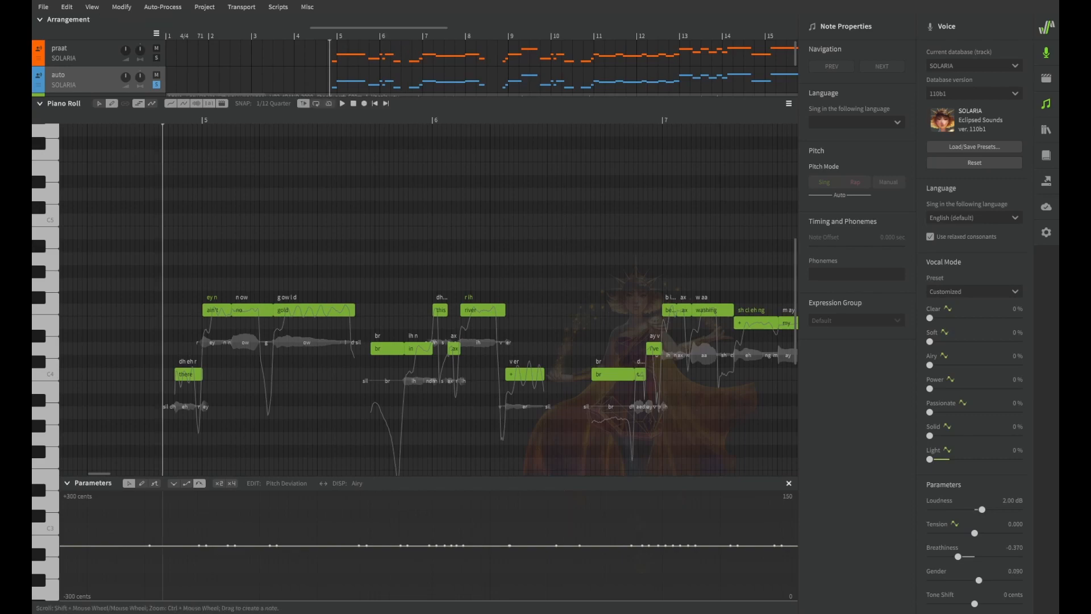
key("space")
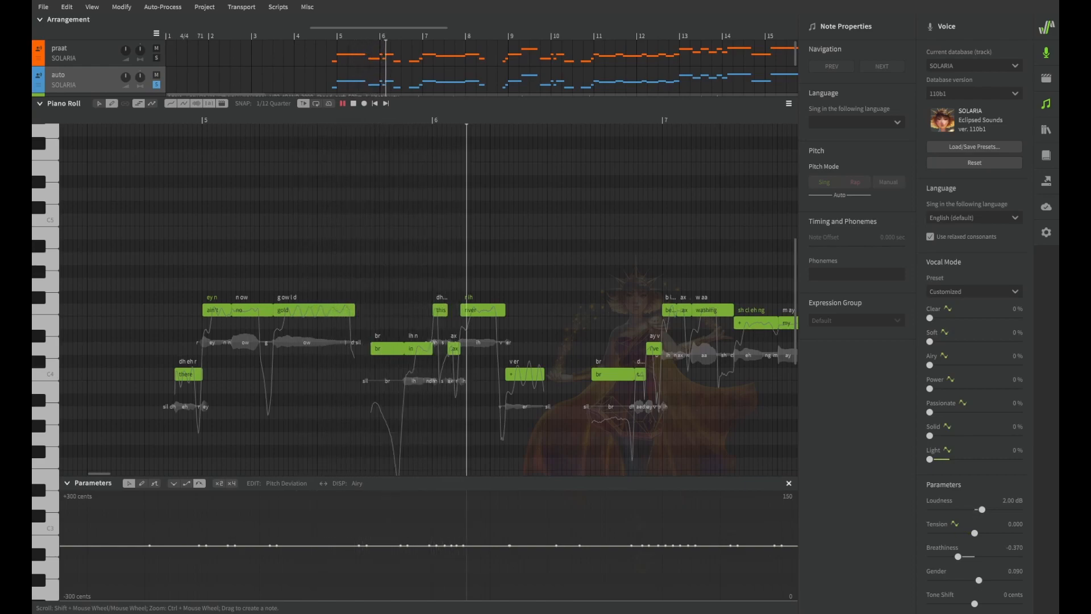
key("space")
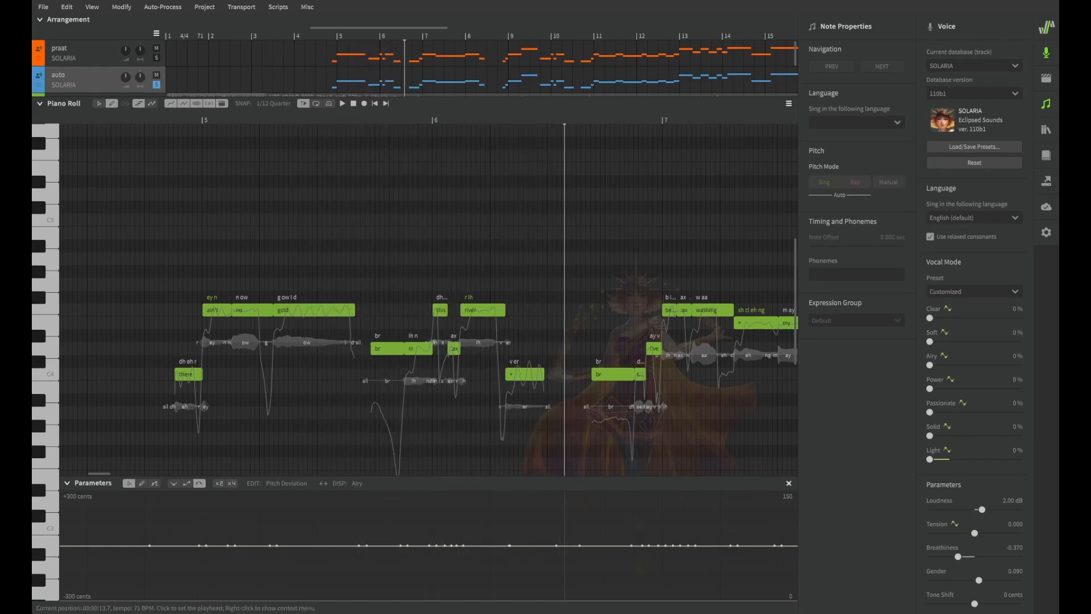
- Turn off the auto track's solo, keep that track open, and place the playhead just before bar 5
left_click(156, 85)
left_click(158, 120)
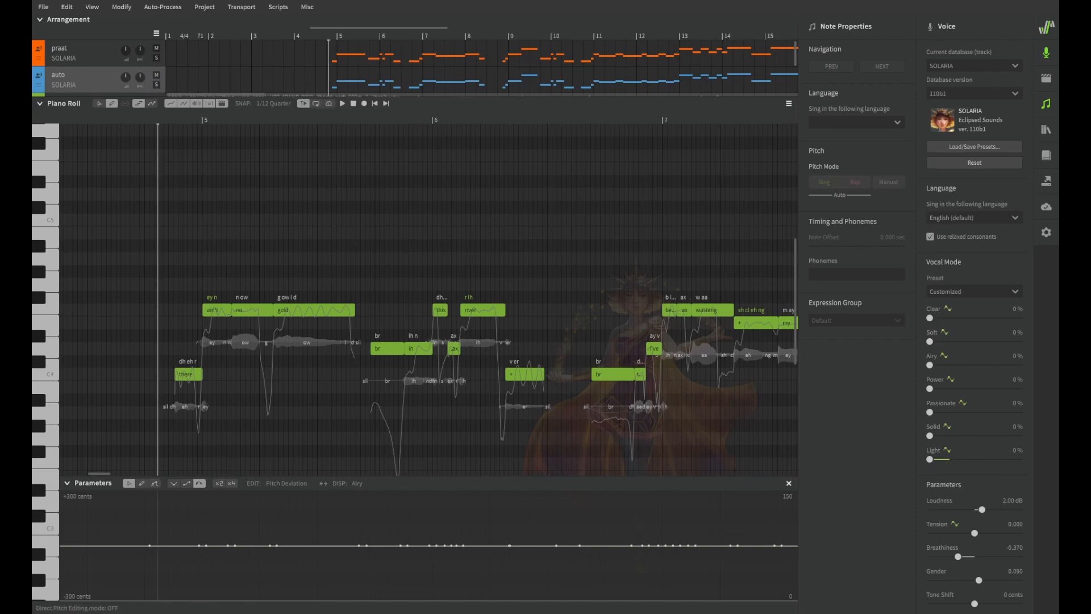
left_click(85, 54)
left_click(86, 80)
left_click(151, 120)
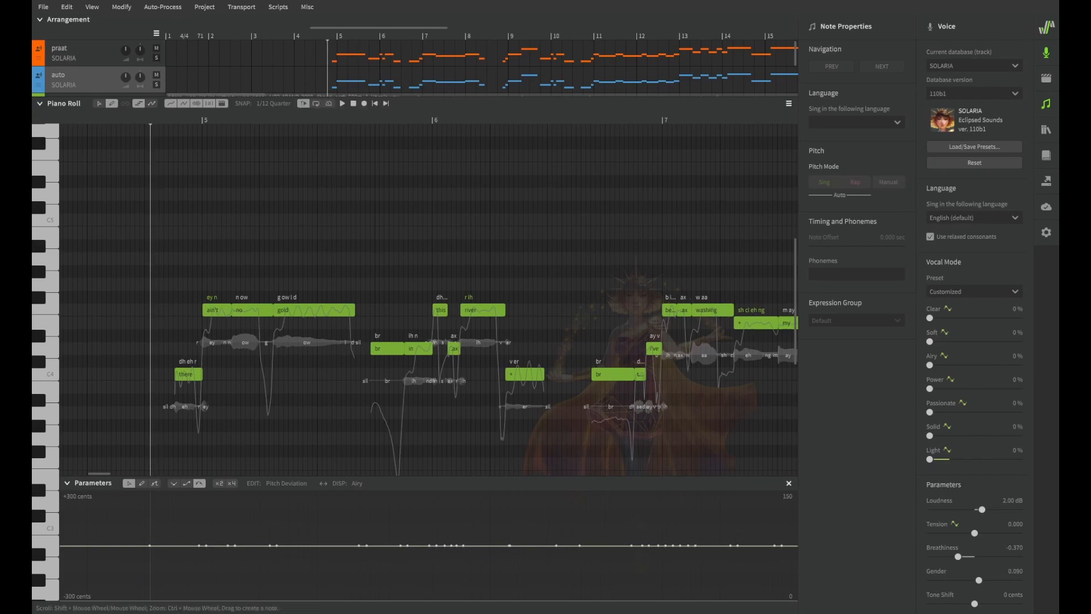
- Open the praat track and examine its Pitch Deviation curve across bars 5 to 7
left_click(86, 53)
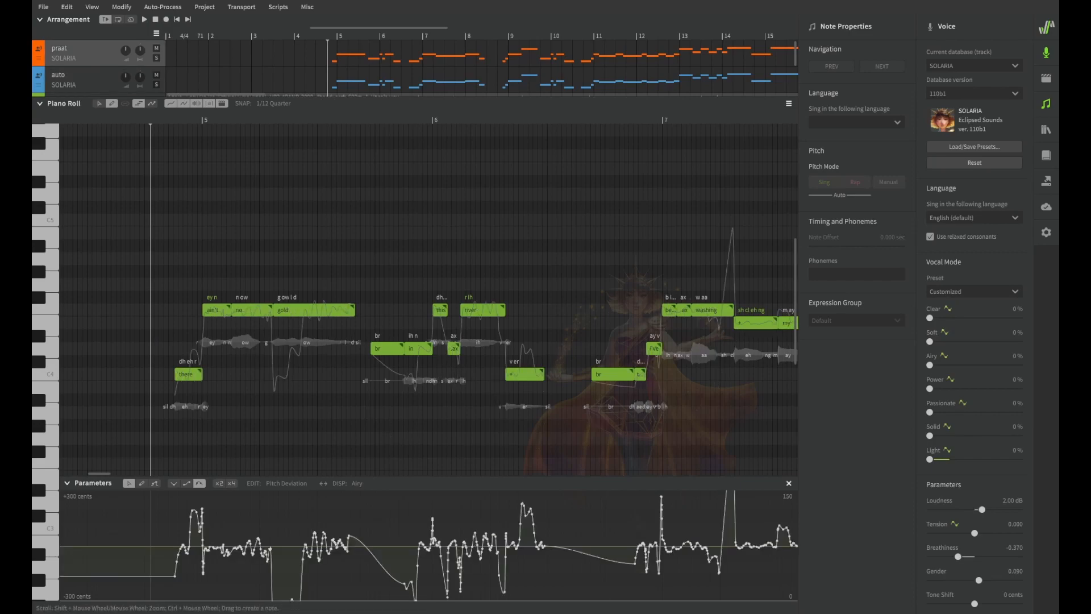
scroll(429, 301, "right", 5)
scroll(429, 301, "left", 4)
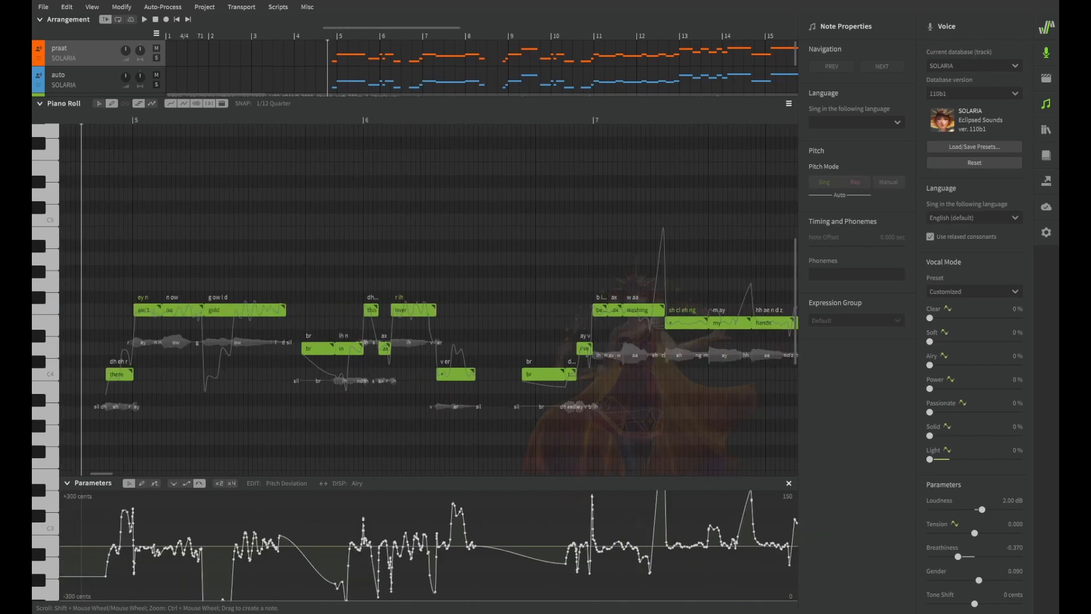
scroll(429, 301, "left", 1)
scroll(429, 301, "left", 1)
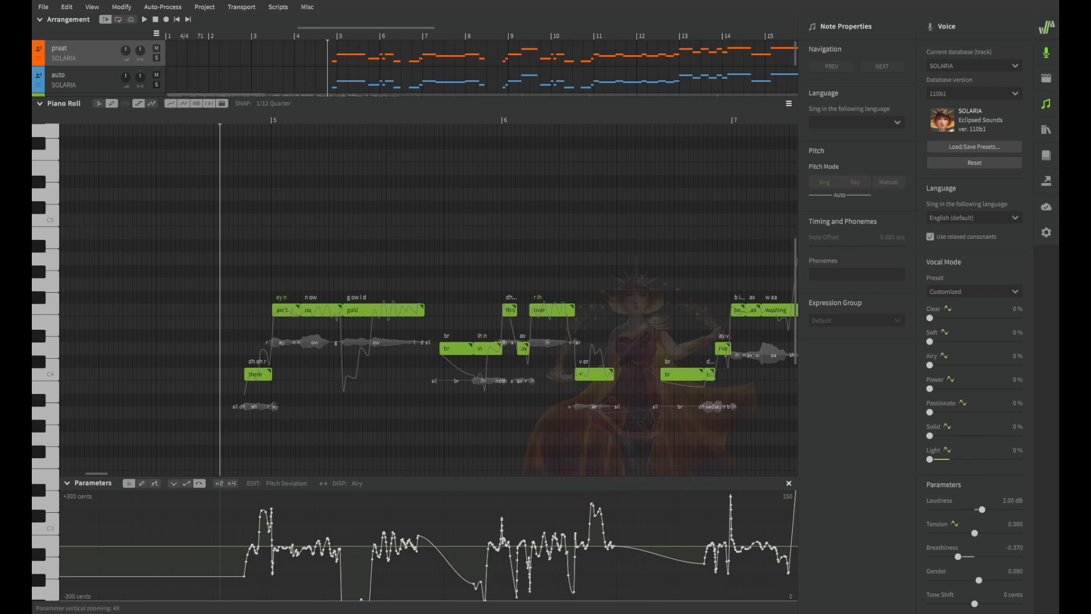
- Select the Pitch Deviation points over the notes "there ain't no" around bar 5, and clear the selection
left_click(233, 514)
left_click_drag(223, 492, 347, 576)
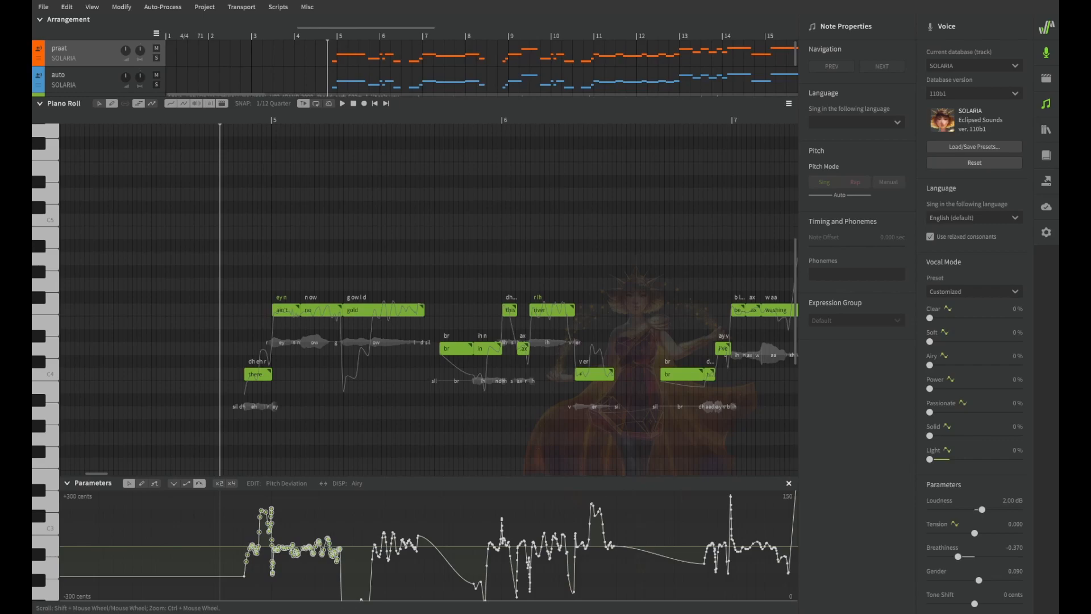
left_click(348, 574)
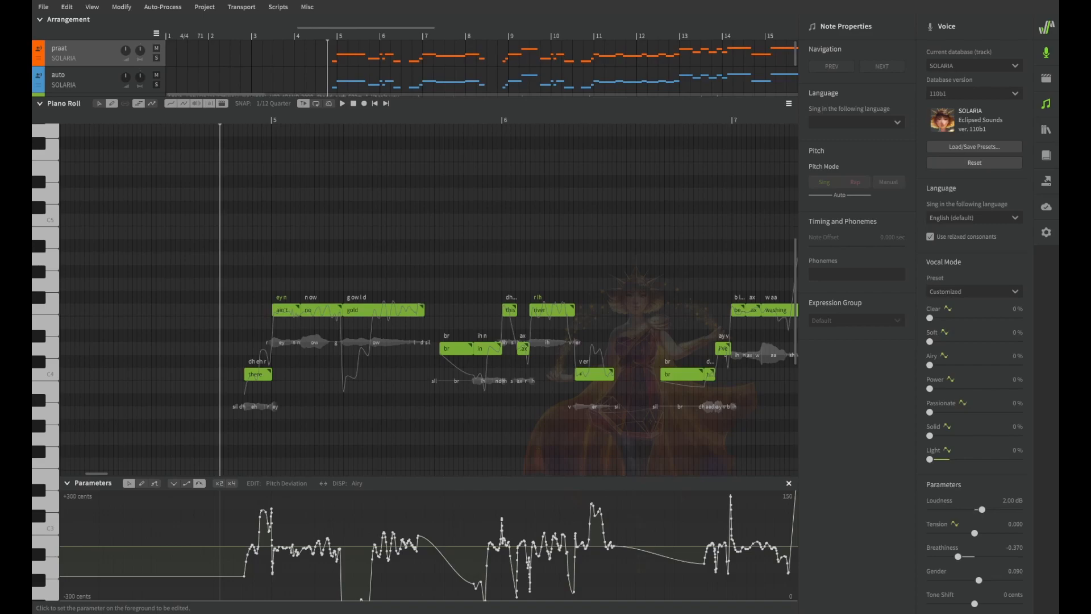
- Set Tension as the edited parameter with Power displayed, and check the note properties of "there" and "gold"
left_click(278, 483)
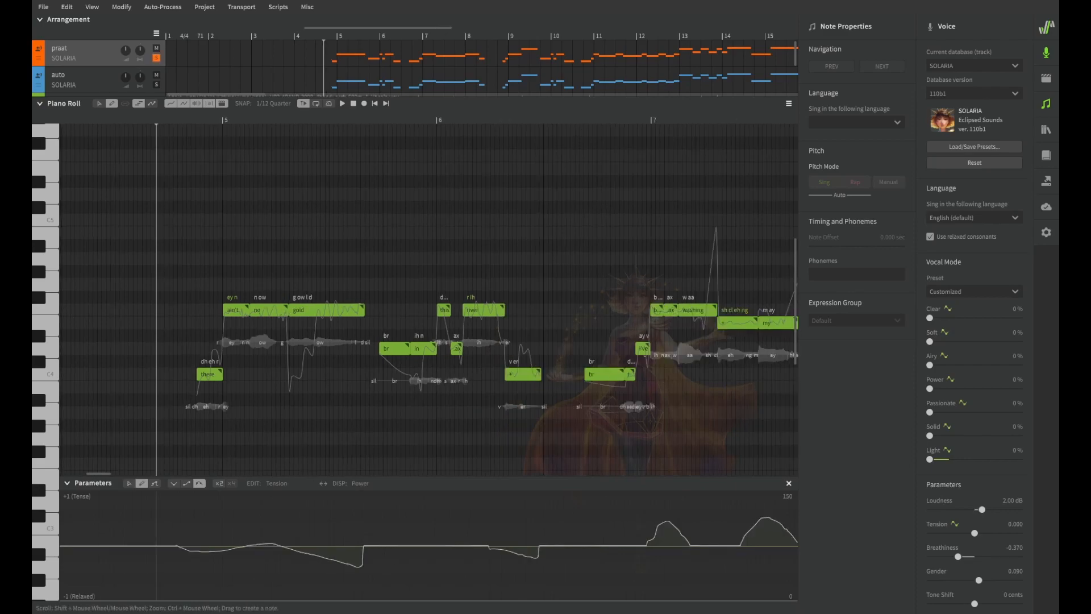
left_click(209, 374)
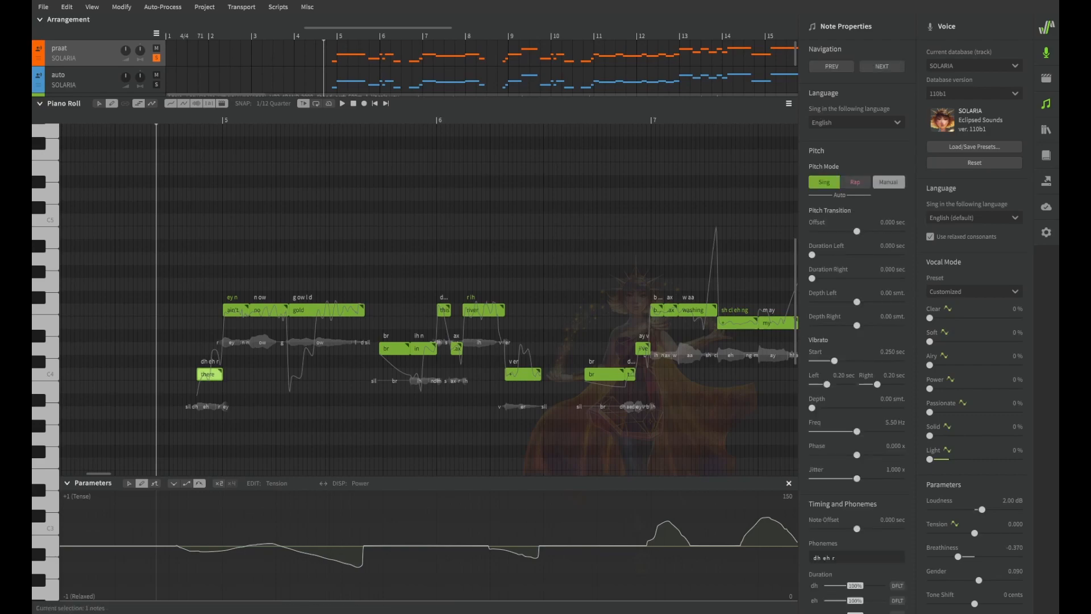
left_click(326, 310)
left_click(335, 272)
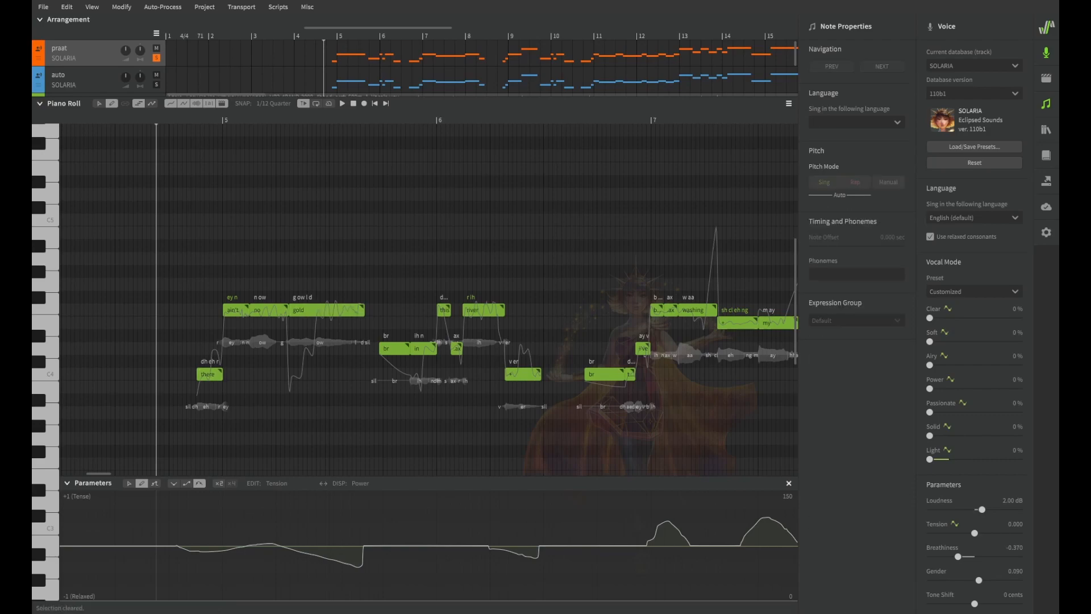
left_click(209, 374)
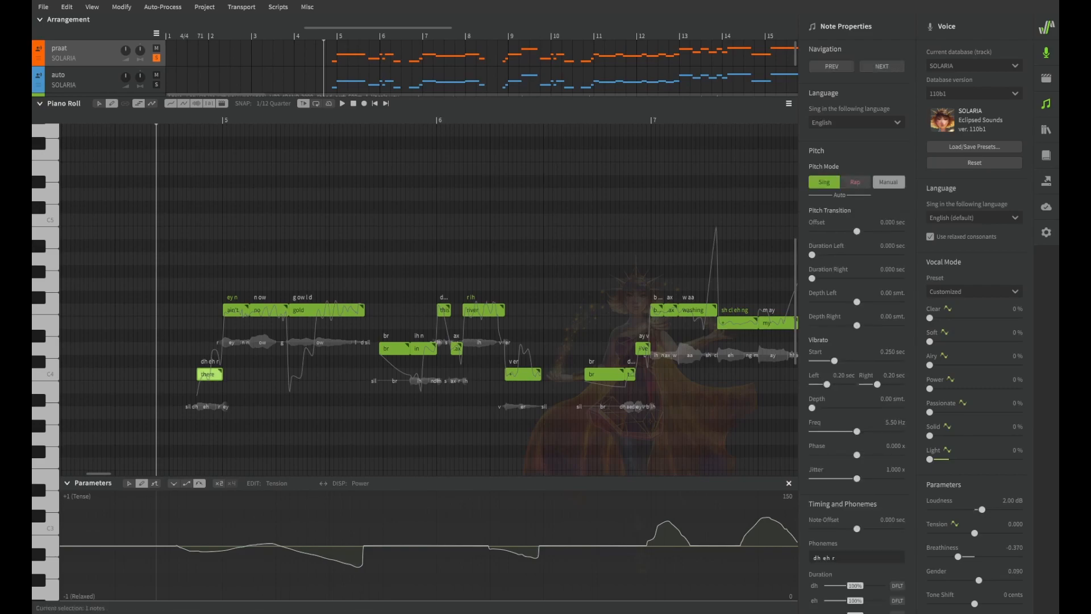
left_click(209, 336)
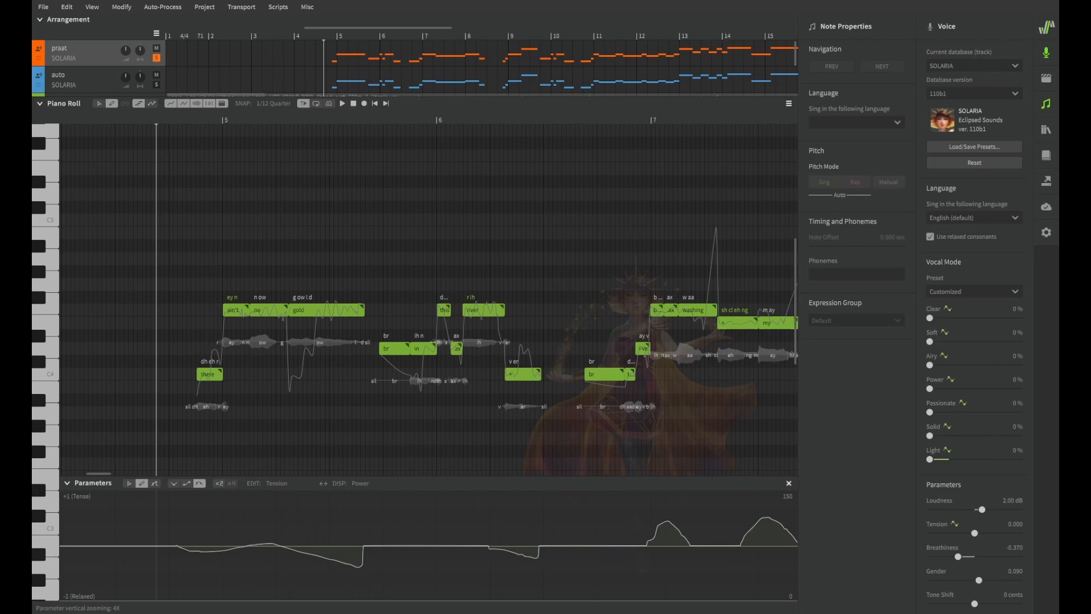
- Try drawing a strongly relaxed Tension curve over "there ain't no gold", play the phrase, and undo the drawing
scroll(429, 299, "right", 6)
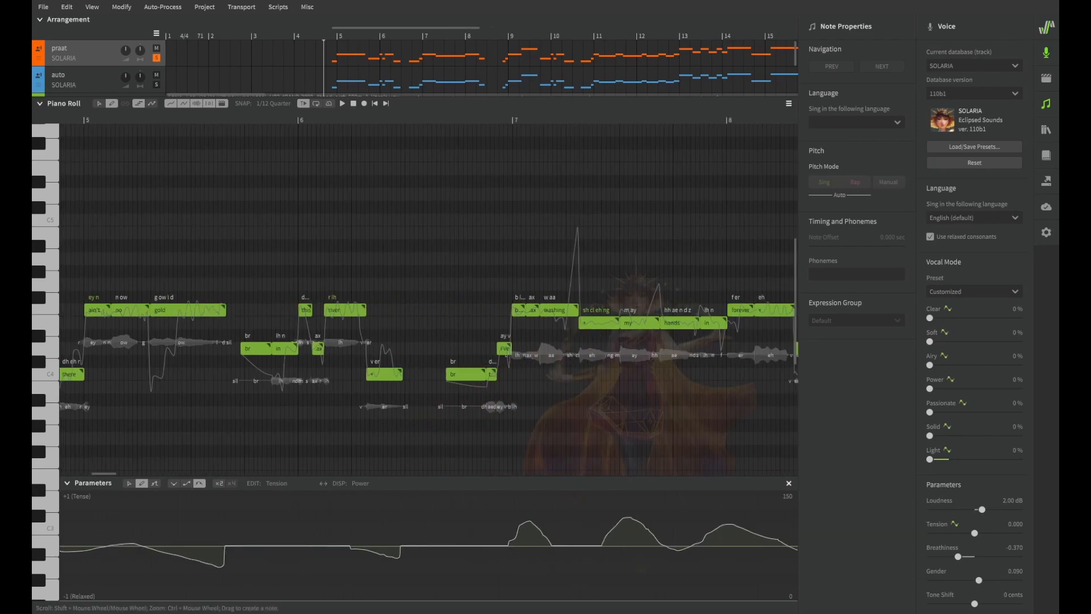
scroll(429, 298, "left", 6)
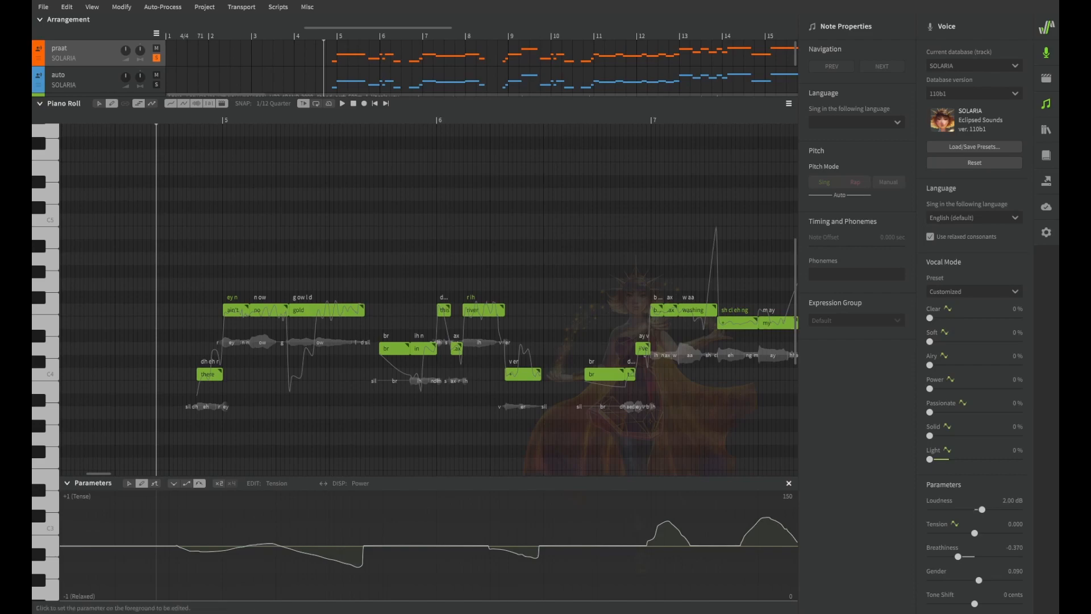
left_click_drag(178, 564, 365, 596)
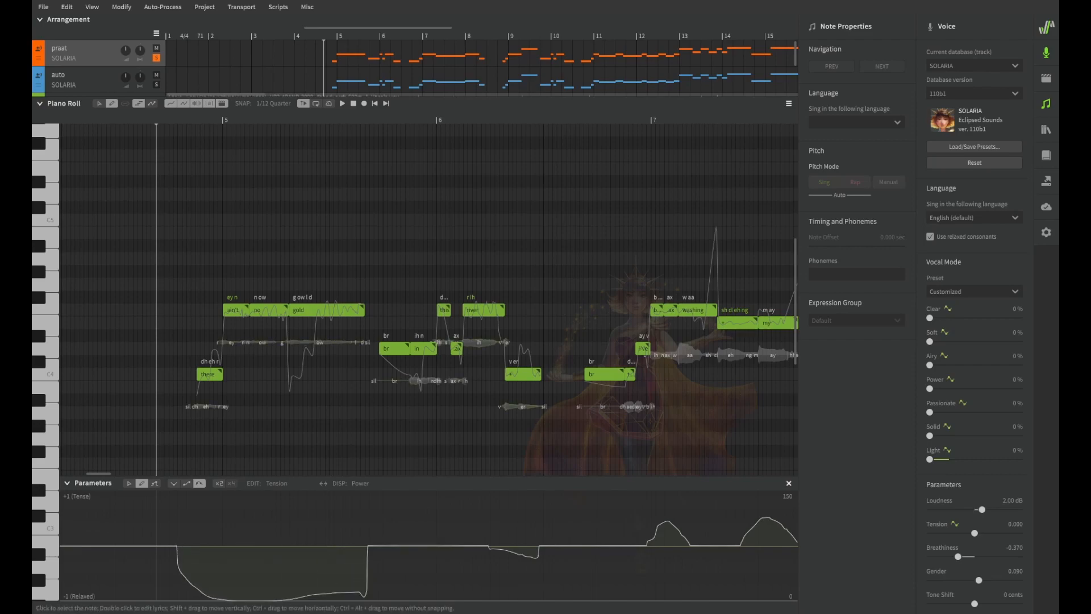
key("space")
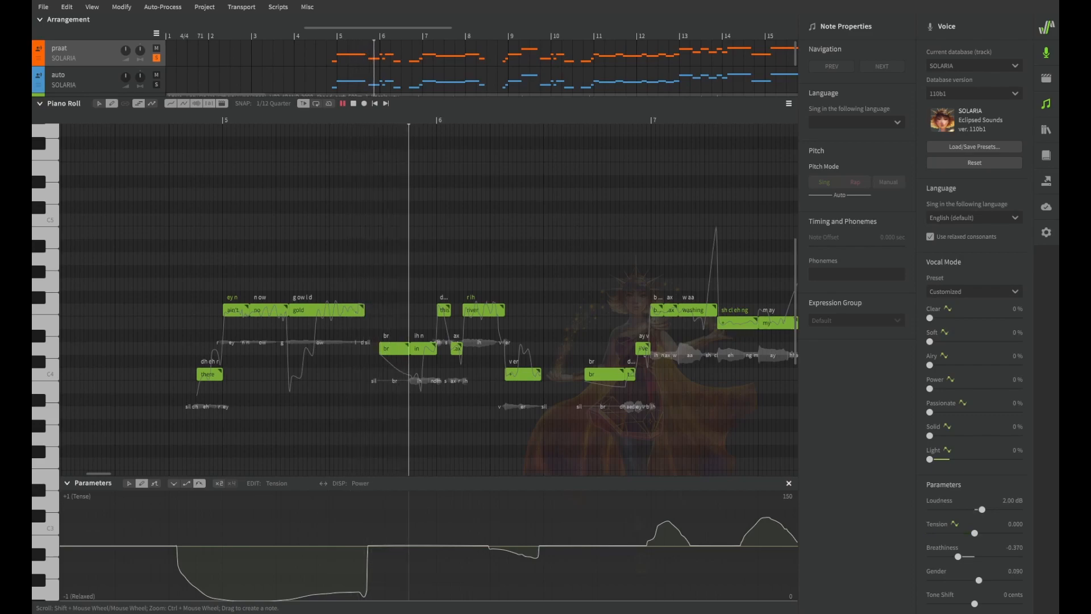
key("space")
key("ctrl+z")
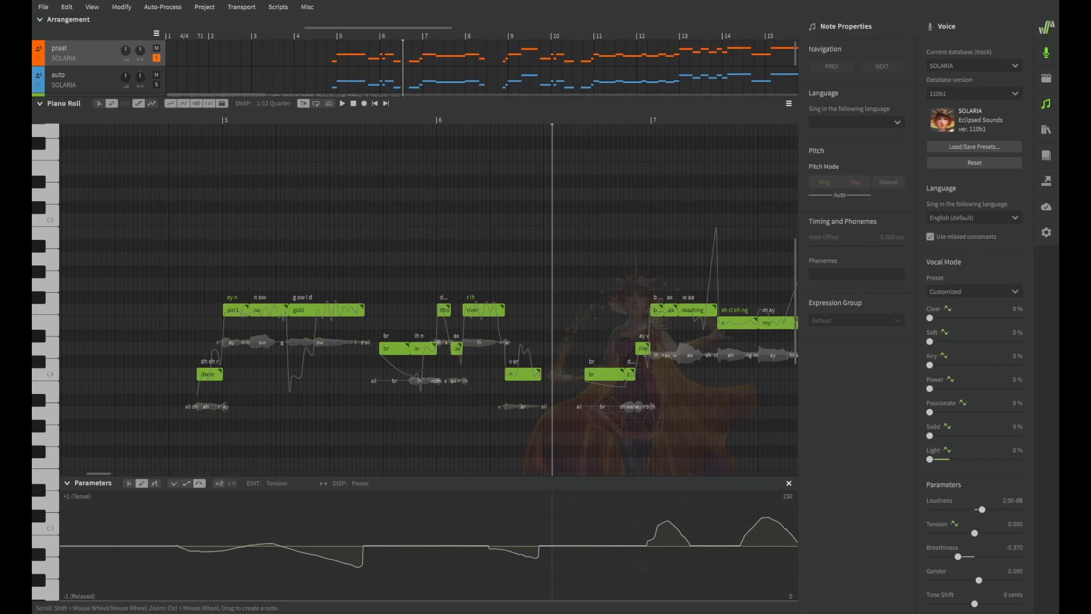
- Examine the praat track's Tension curve from bar 5 past bar 8, moving the playhead along the phrases
scroll(427, 298, "right", 2)
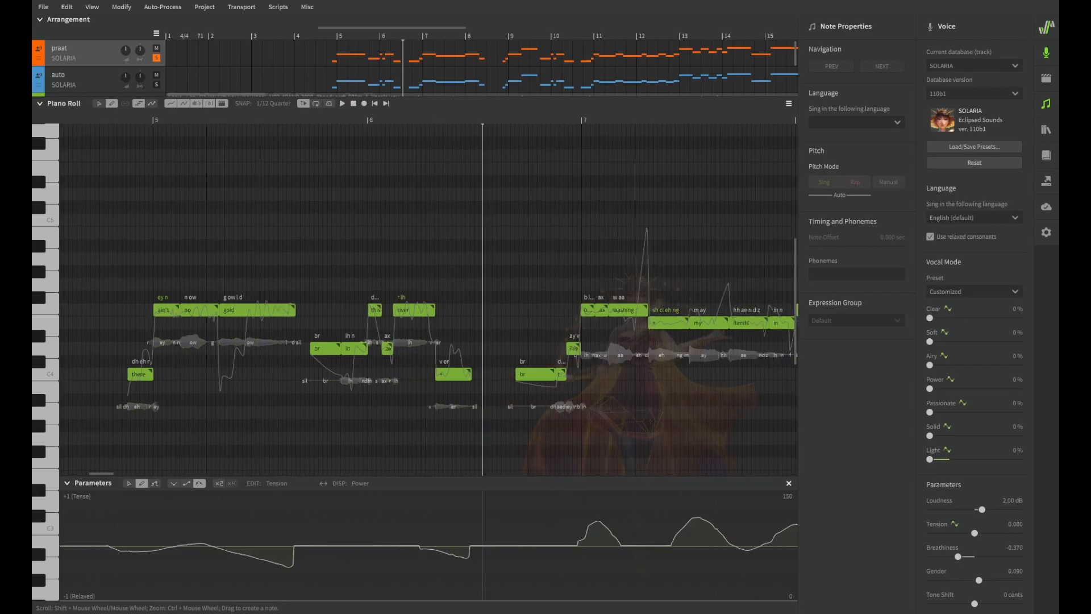
left_click_drag(123, 120, 139, 120)
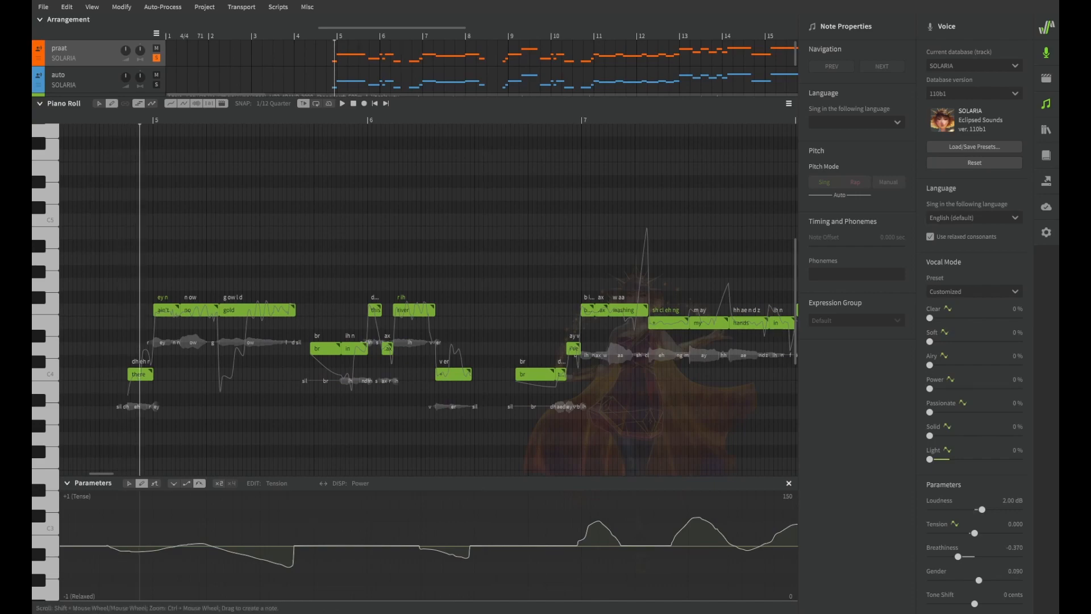
left_click_drag(219, 120, 284, 120)
scroll(398, 310, "right", 4)
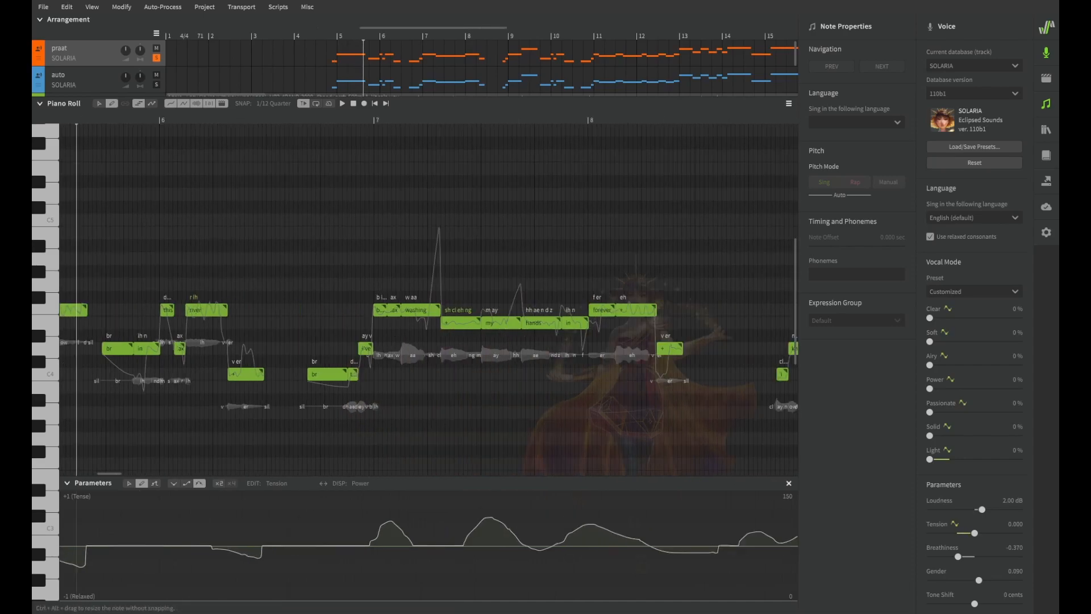
left_click_drag(235, 120, 321, 119)
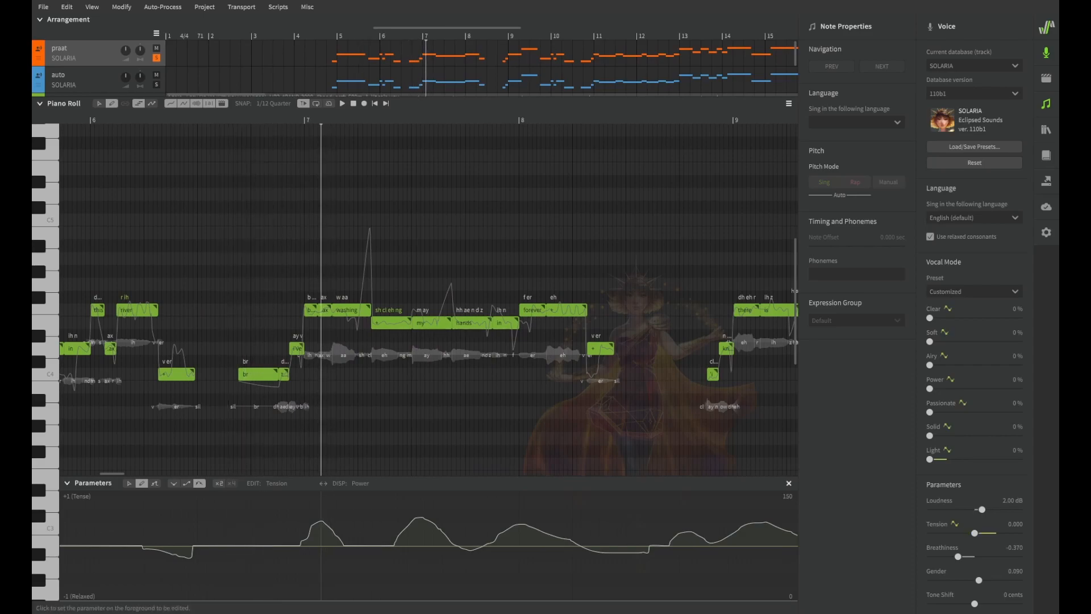
left_click(413, 120)
left_click_drag(413, 120, 617, 120)
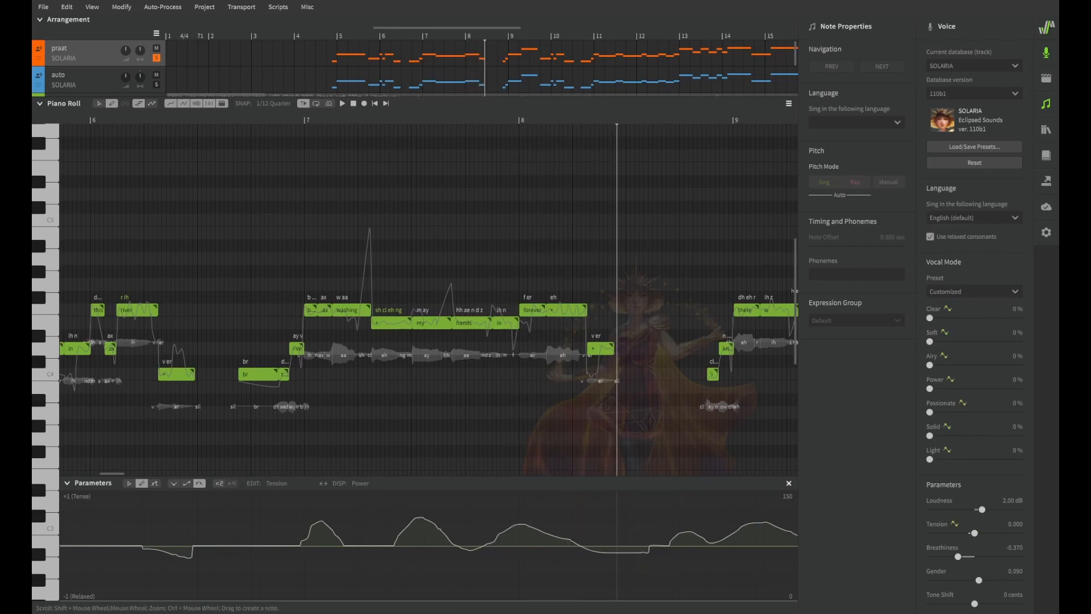
- Try drawing maximum Tension from just before bar 7 to the middle of bar 8, play the phrase, and undo the drawing
scroll(429, 299, "left", 3)
scroll(429, 299, "right", 2)
scroll(428, 300, "right", 1)
mouse_move(232, 546)
left_mouse_down()
mouse_move(390, 491)
mouse_move(588, 491)
mouse_move(627, 557)
left_mouse_up()
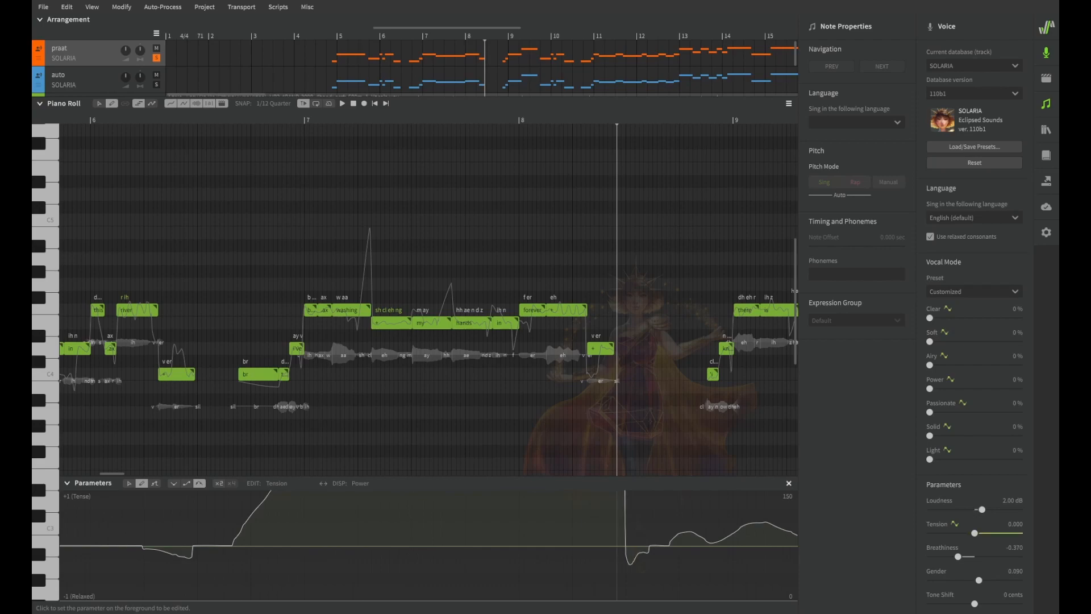
left_click(234, 120)
key("space")
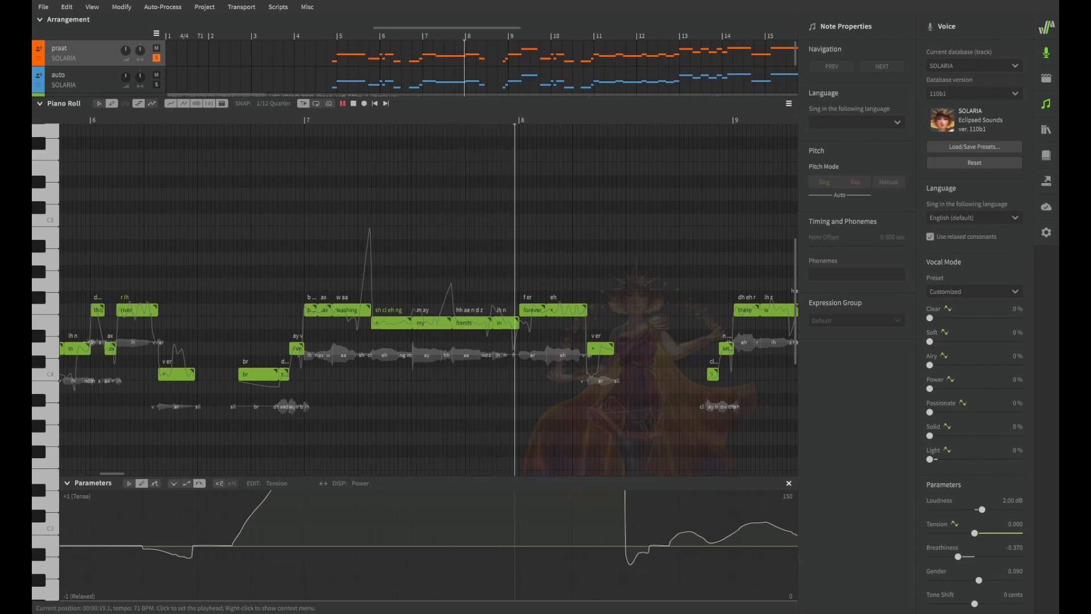
key("space")
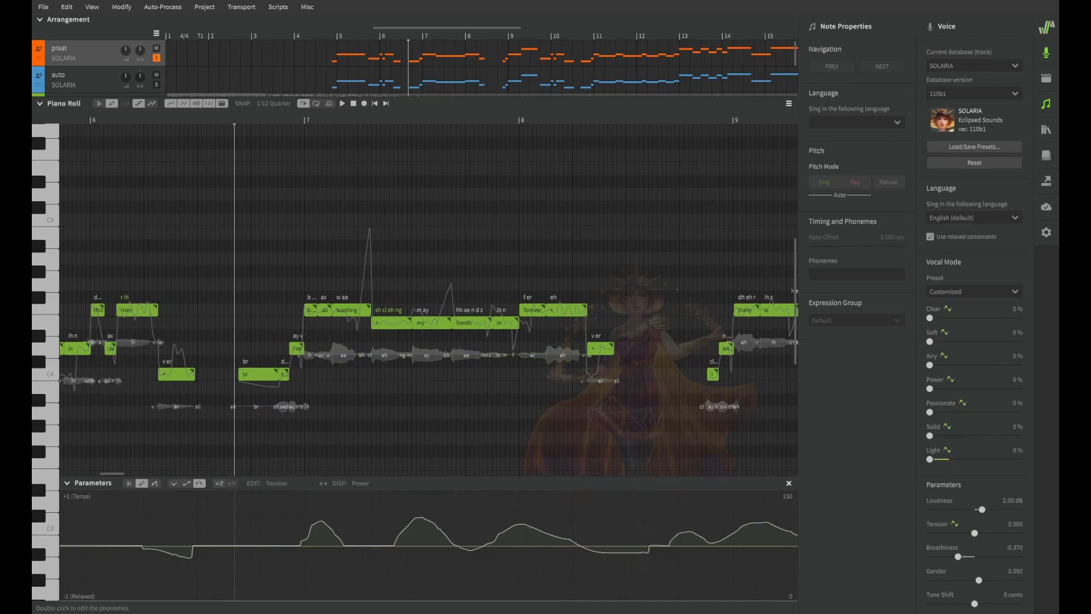
- Place the playhead just before bar 5 and solo the inst track in place of praat
scroll(429, 299, "left", 5)
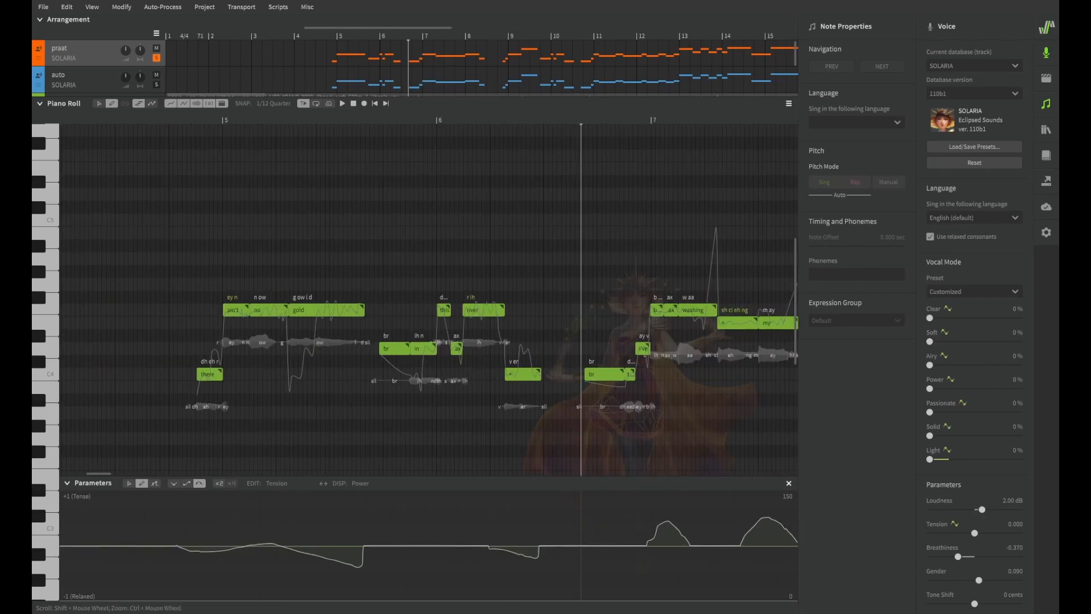
left_click(171, 119)
left_click(156, 58)
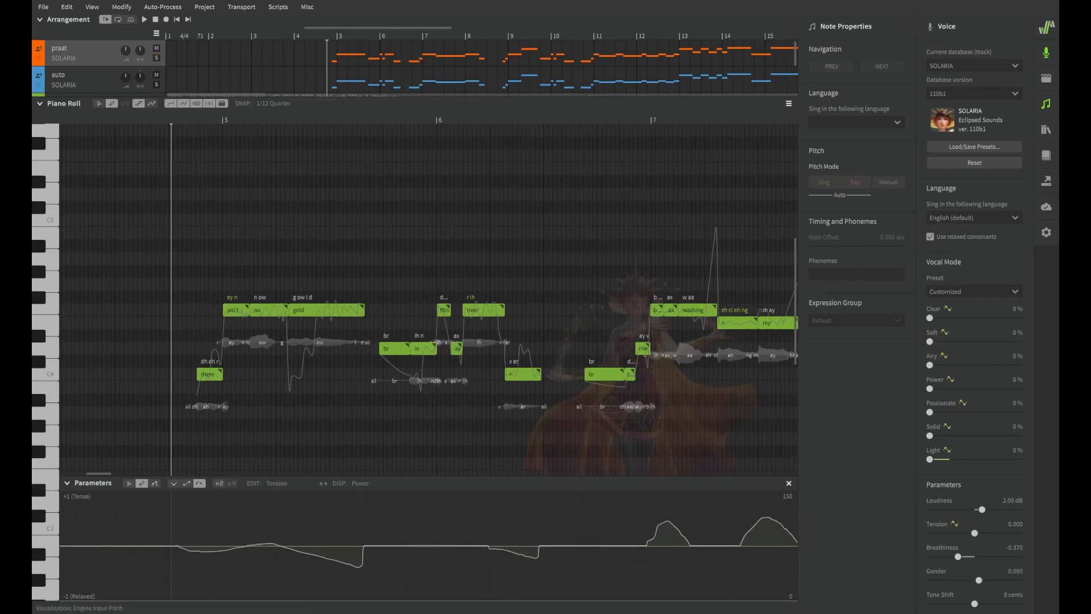
scroll(414, 65, "down", 2)
left_click(156, 72)
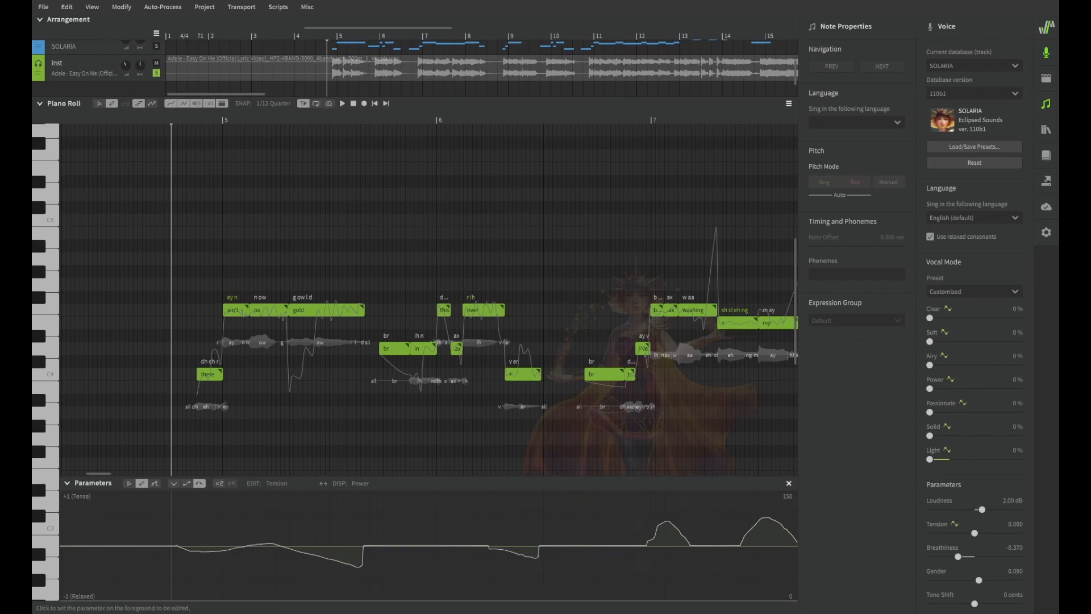
- Look over the Tension curve up to bar 9, and play the song from just before bar 5 into bar 14
scroll(426, 295, "right", 5)
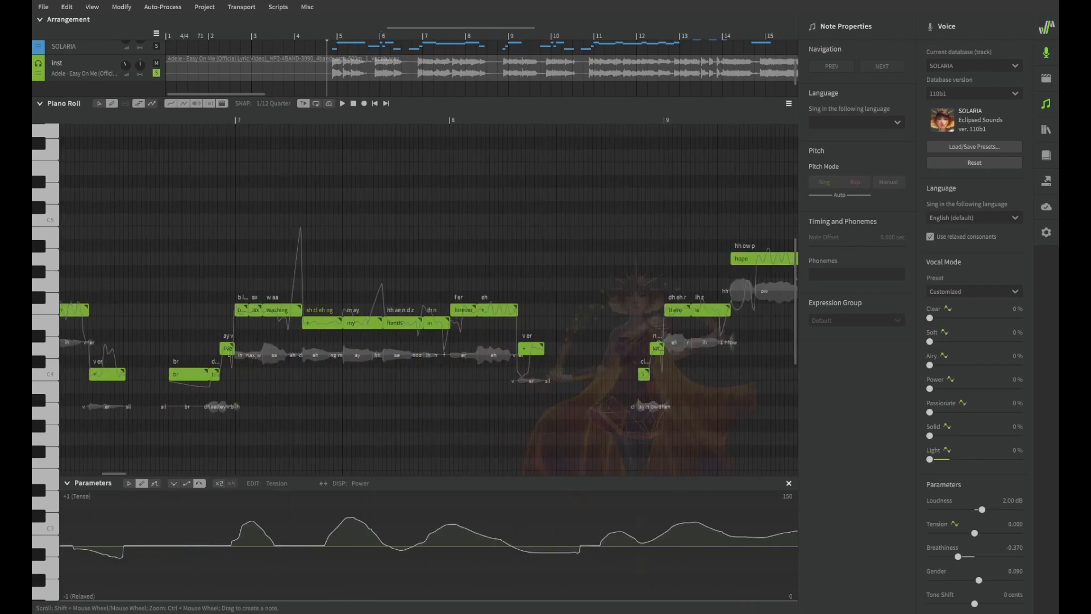
scroll(426, 296, "left", 5)
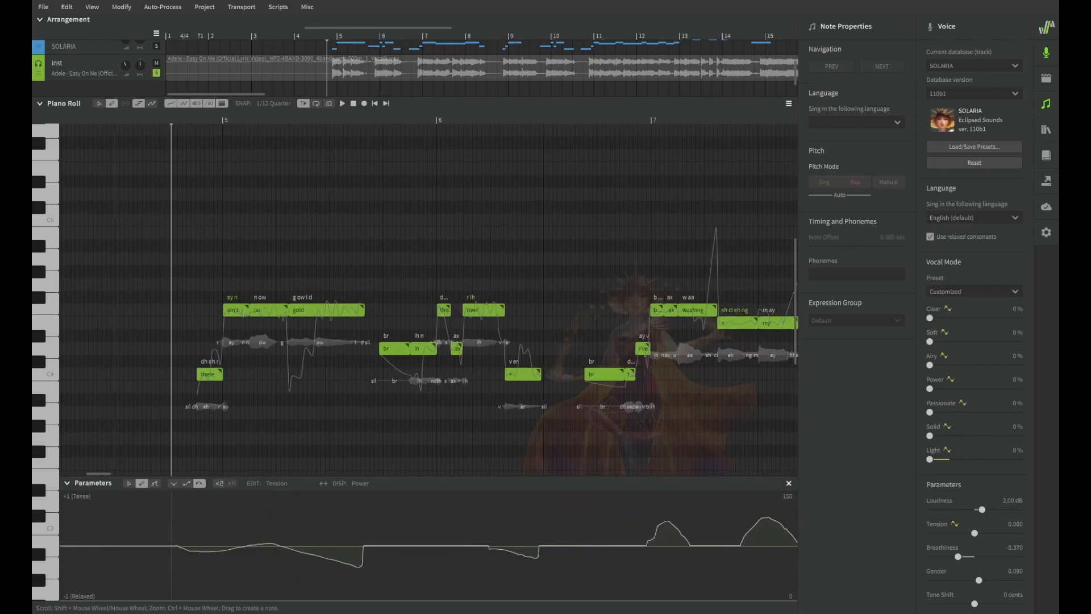
scroll(426, 296, "right", 5)
scroll(426, 296, "left", 5)
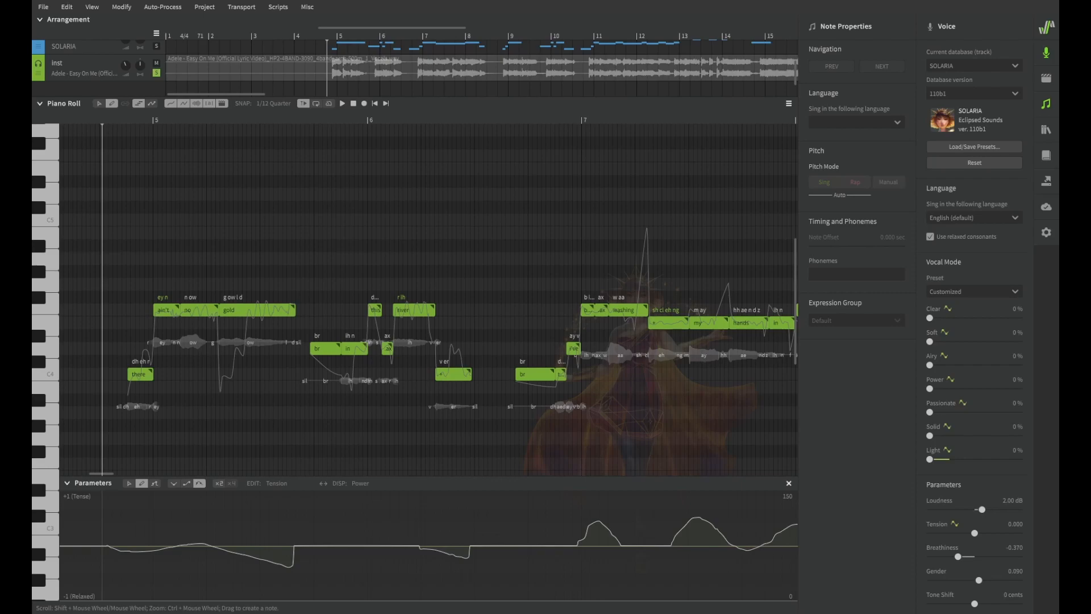
key("space")
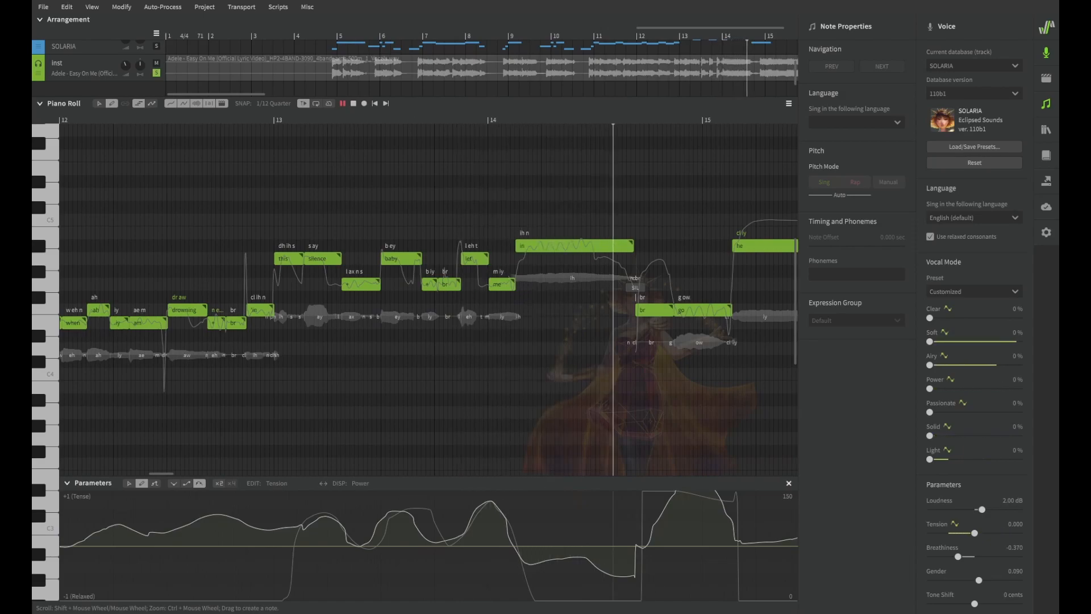
key("space")
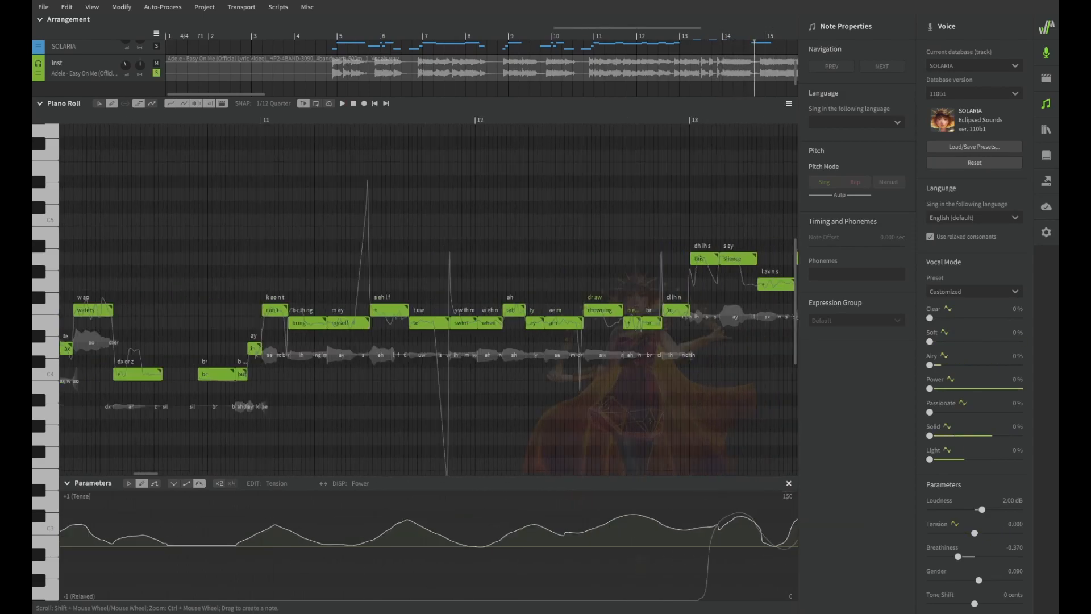
- Compare the Power and Tension curves over bars 12 to 15, bringing Power to the foreground and returning to Tension
scroll(429, 300, "right", 5)
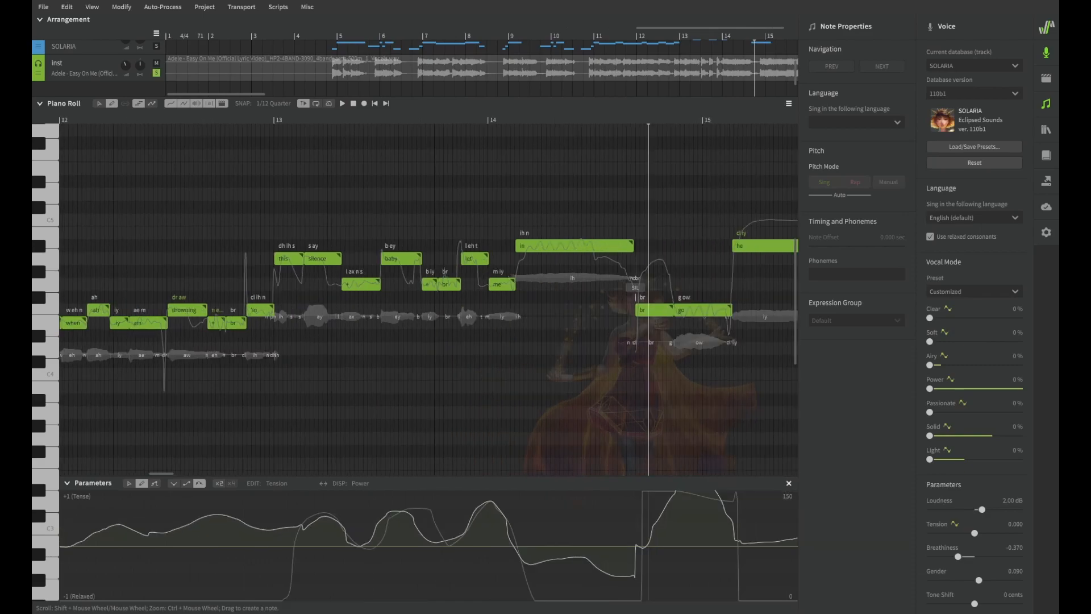
key("space")
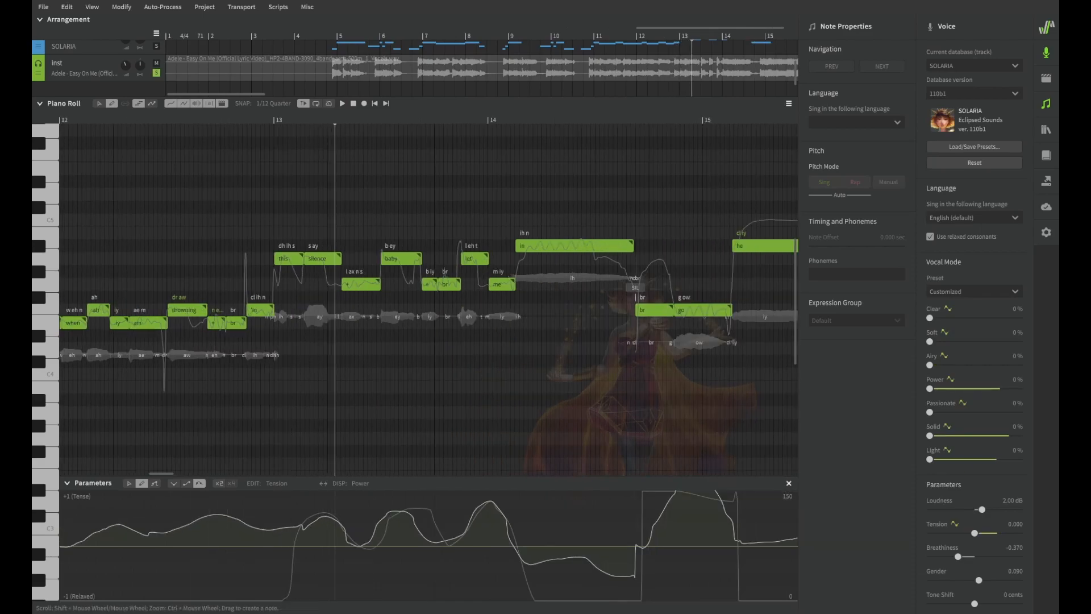
left_click(324, 483)
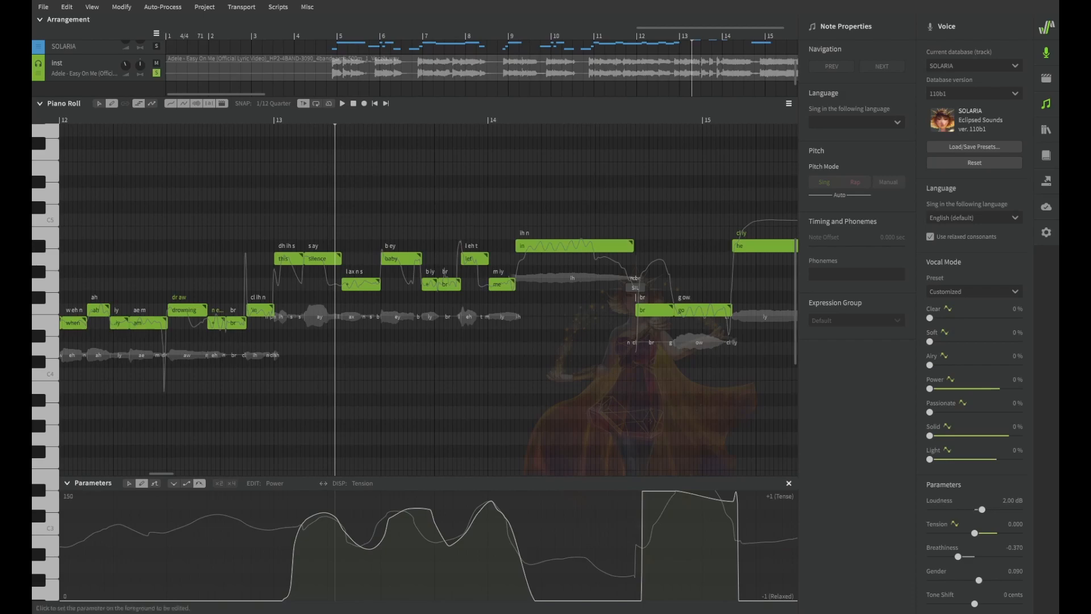
left_click(323, 483)
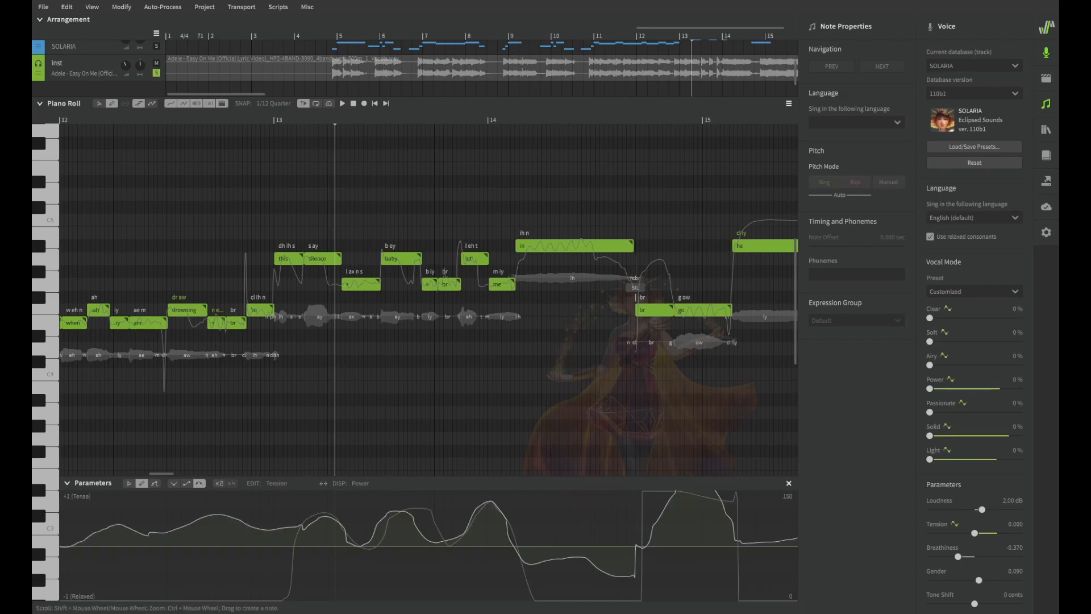
- Place the playhead just before bar 5 and switch the parameter view to edit Tone Shift with Tension displayed behind it
scroll(427, 295, "left", 3)
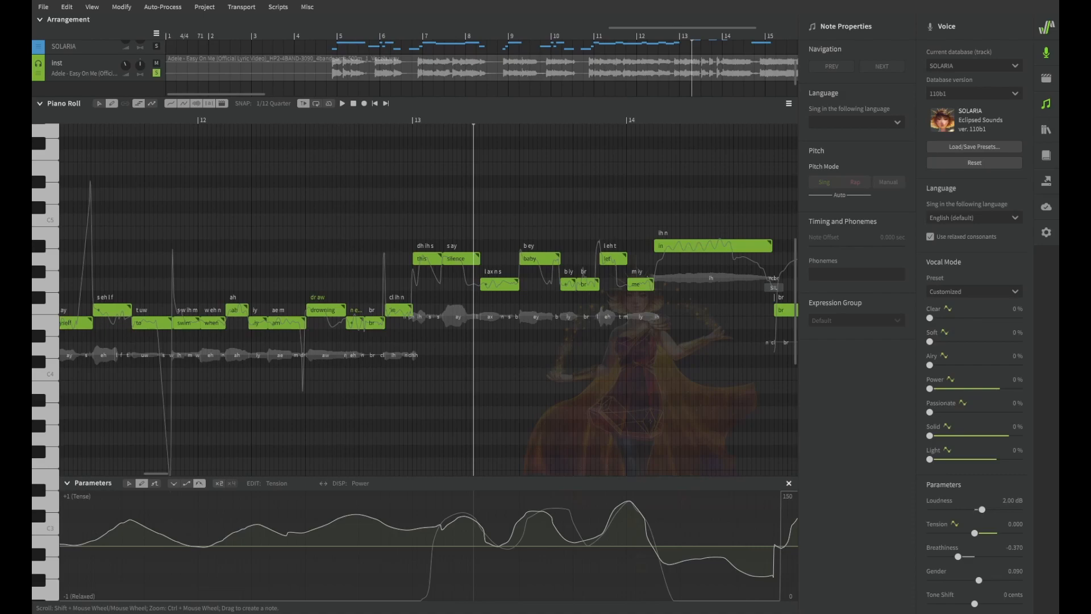
scroll(426, 296, "left", 20)
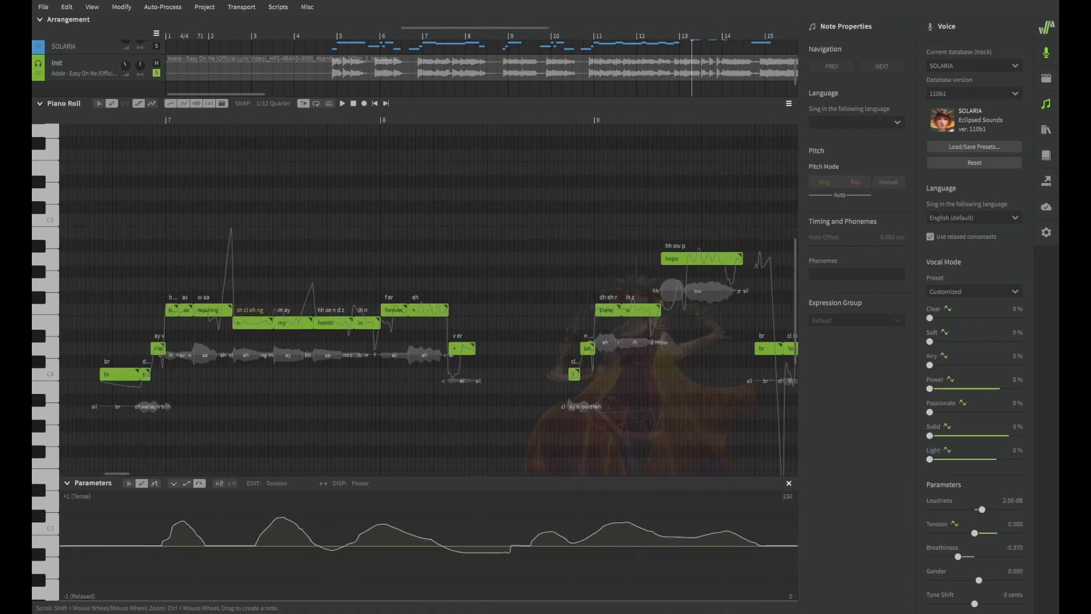
scroll(426, 295, "left", 8)
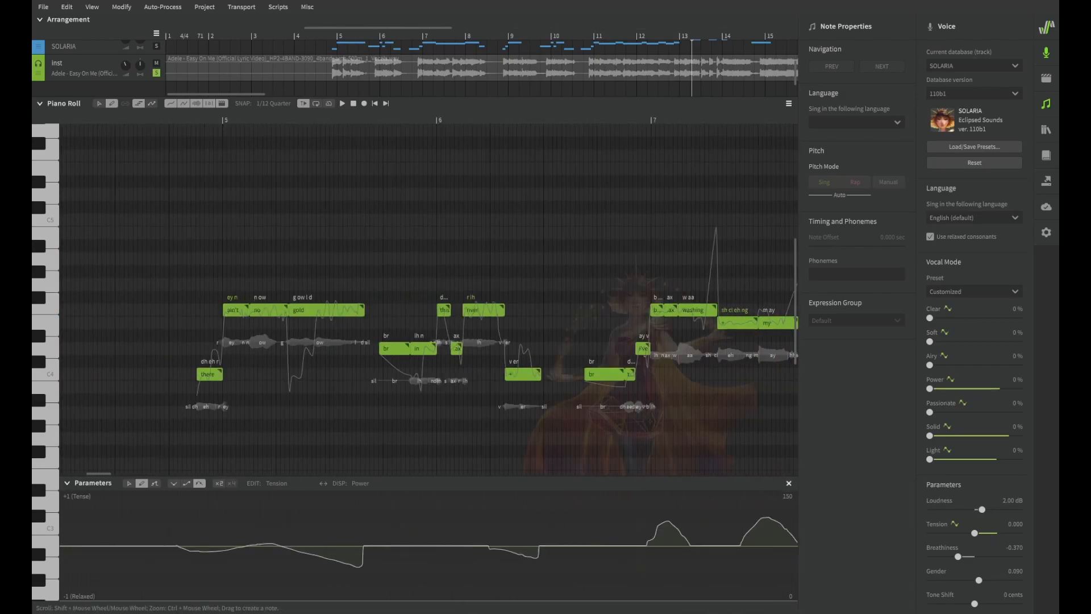
left_click(162, 120)
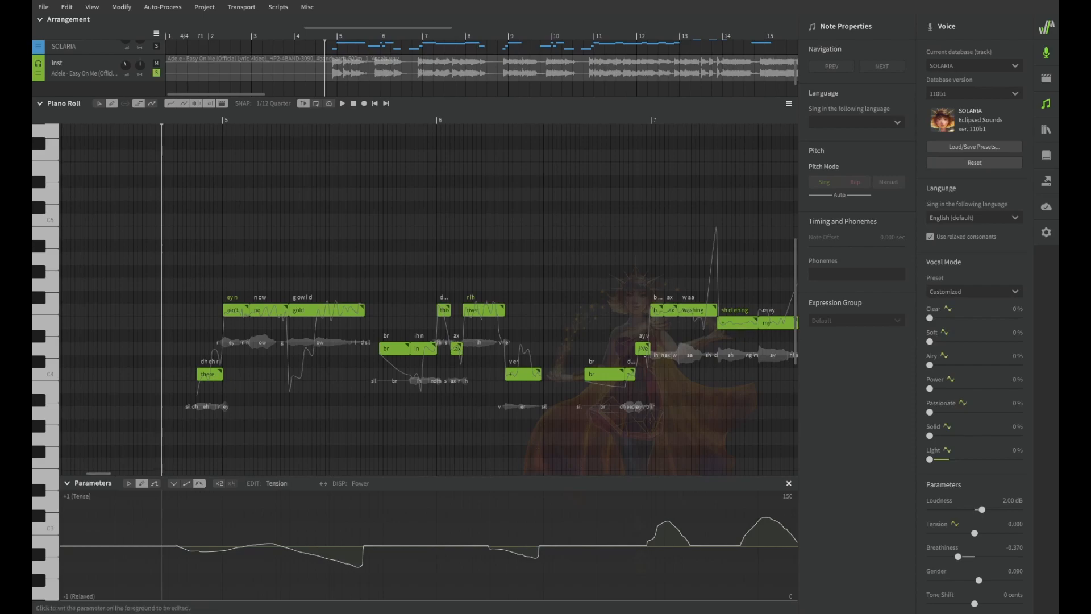
left_click(281, 378)
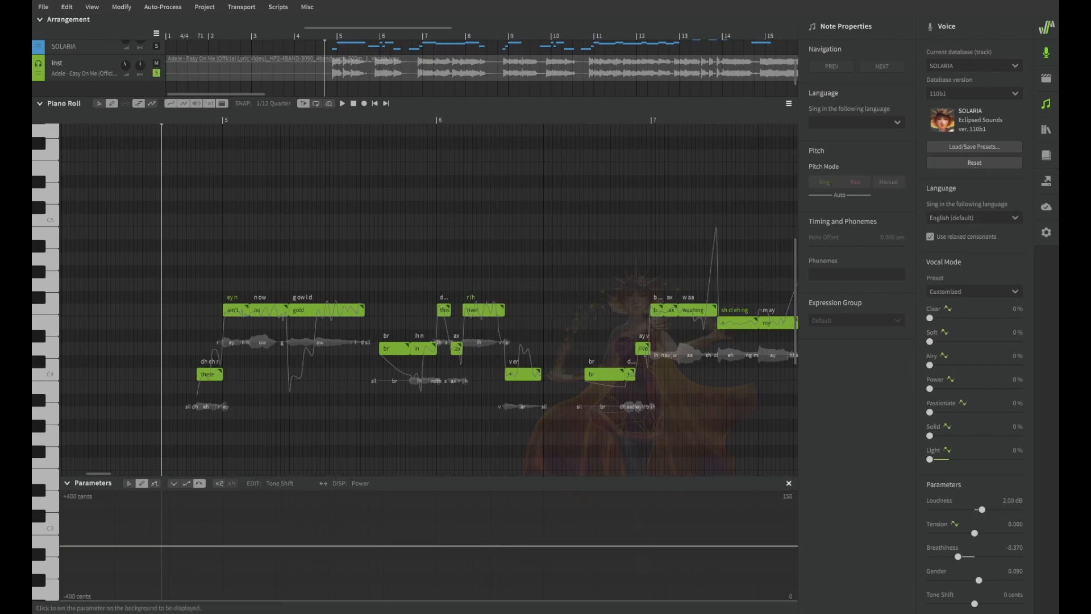
left_click(362, 325)
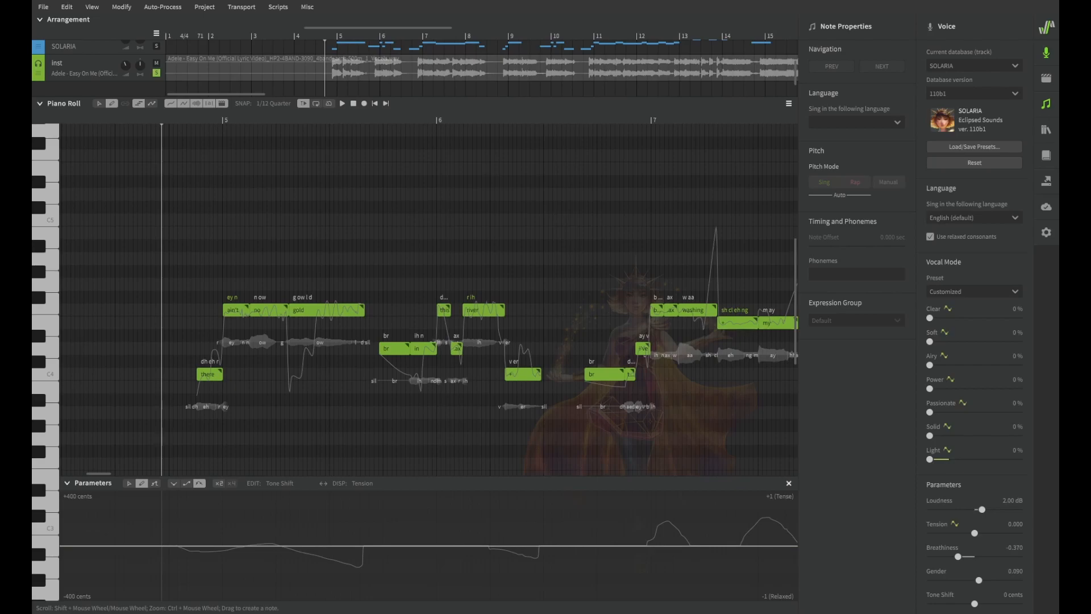
- Solo the praat track and play it from just before bar 5 to the middle of bar 6 as a Tone Shift reference
scroll(974, 341, "down", 3)
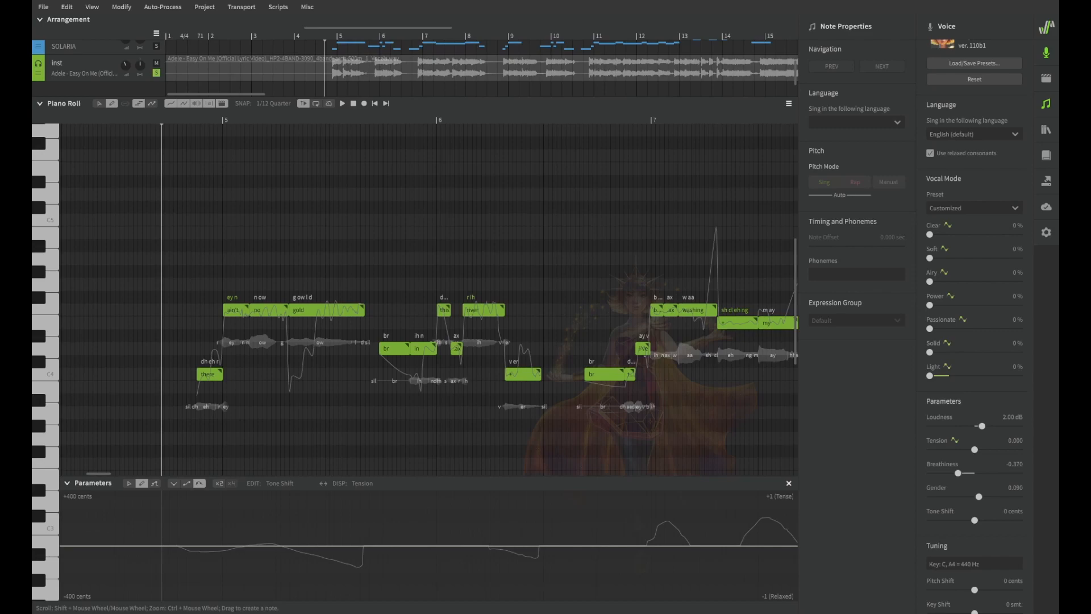
scroll(974, 318, "down", 3)
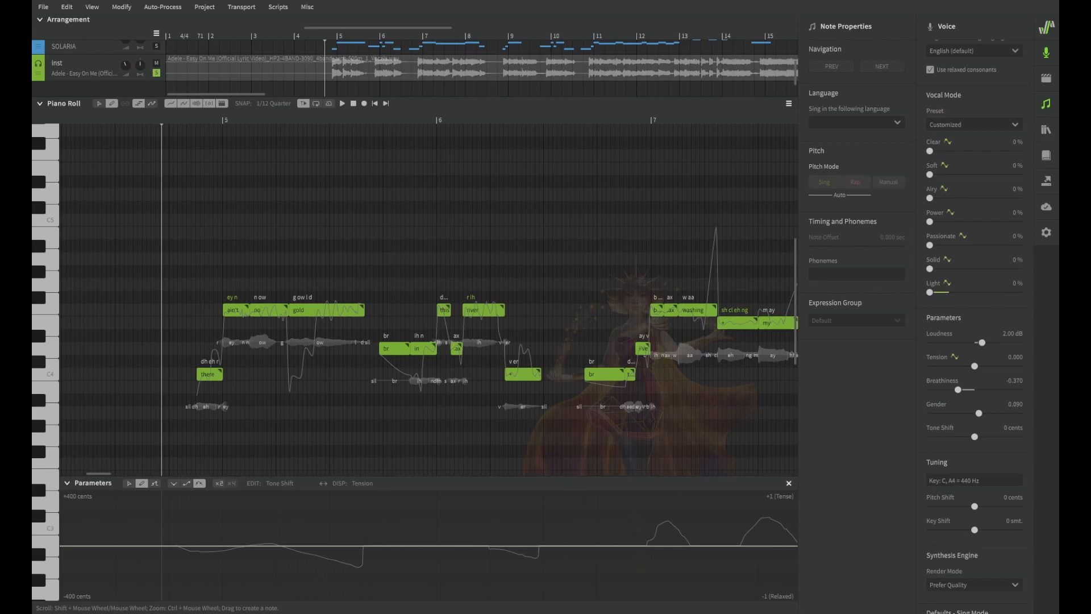
left_click_drag(974, 437, 929, 437)
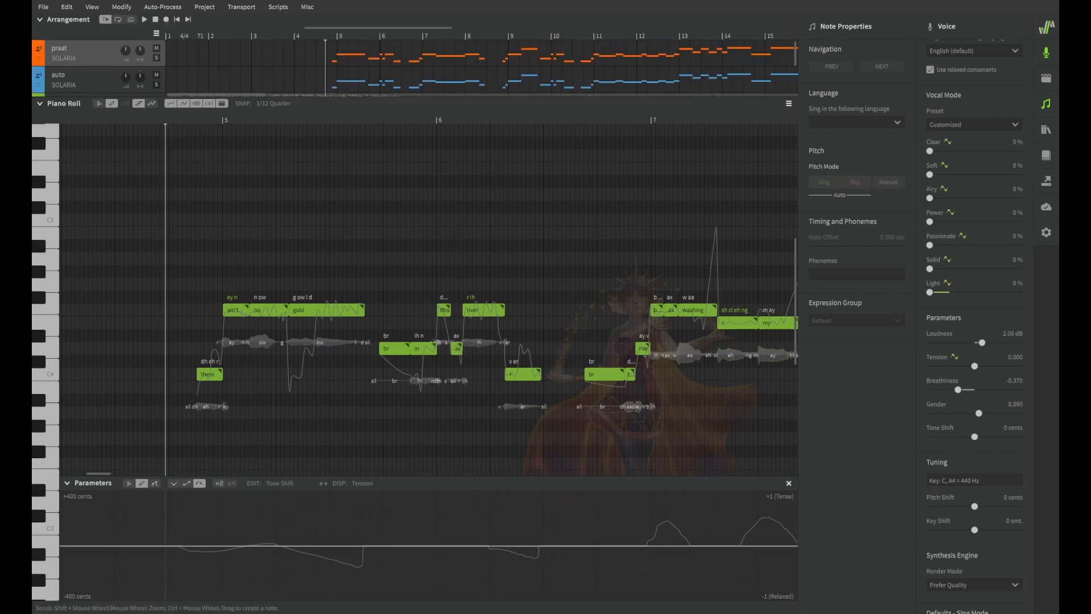
key("space")
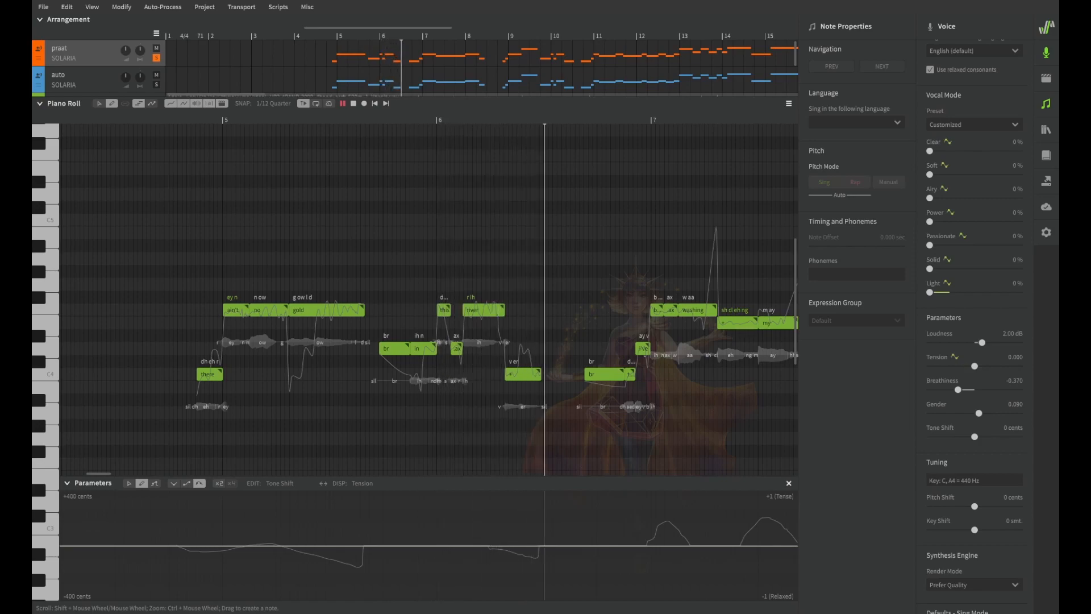
key("space")
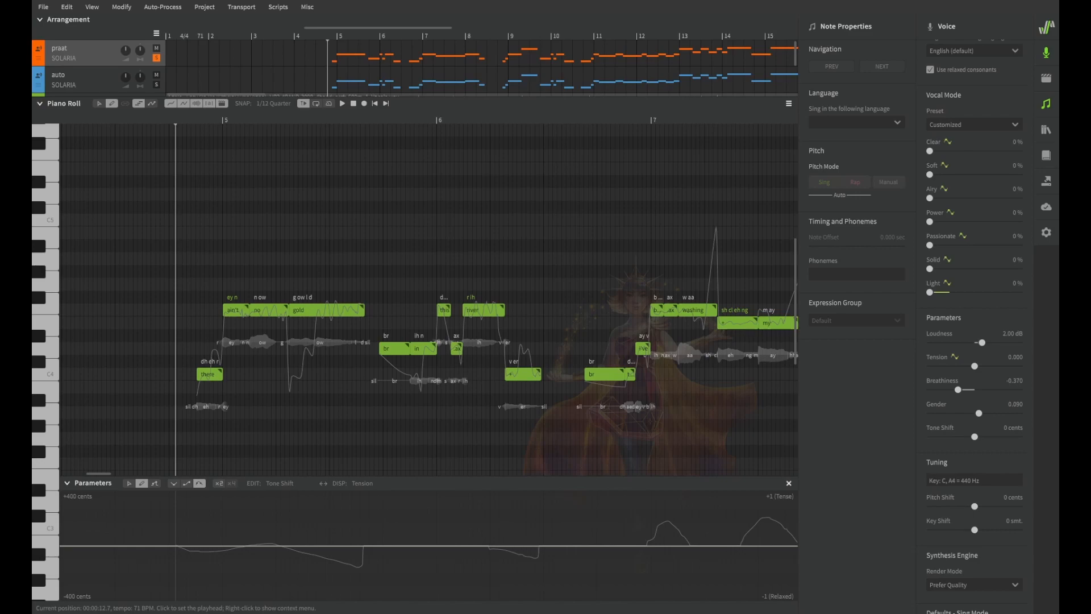
key("space")
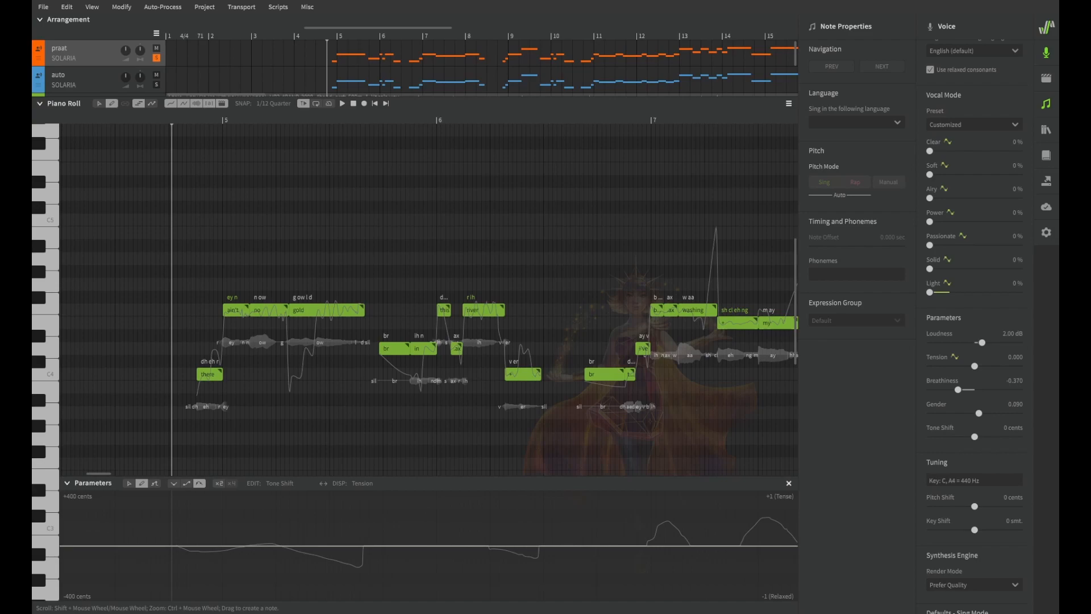
- Try Tone Shift at 210 cents and play the phrase from just before bar 5 to the middle of bar 6
left_click_drag(975, 437, 998, 437)
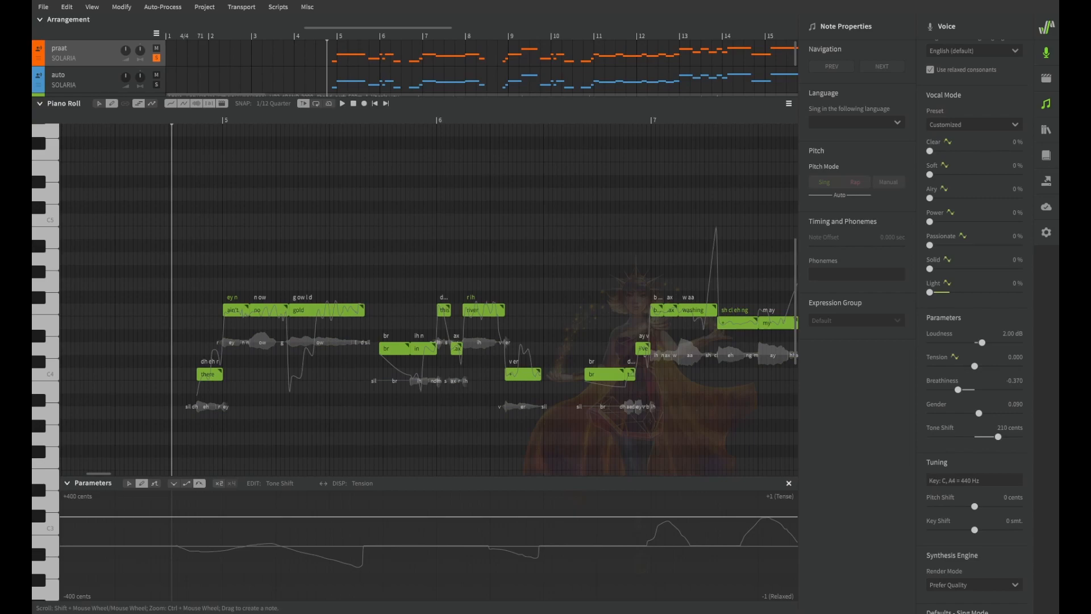
key("space")
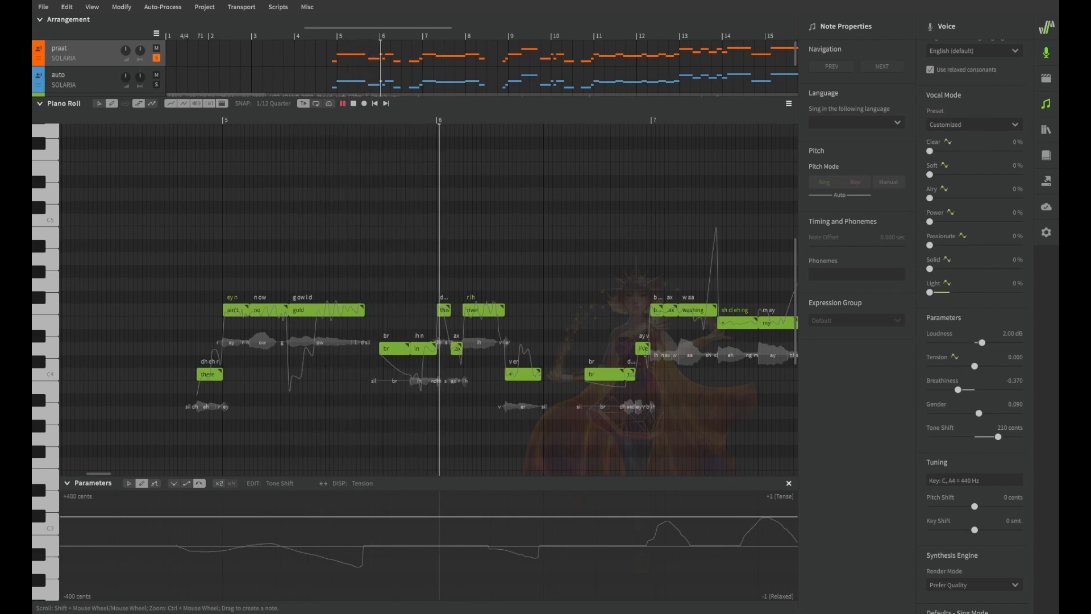
key("space")
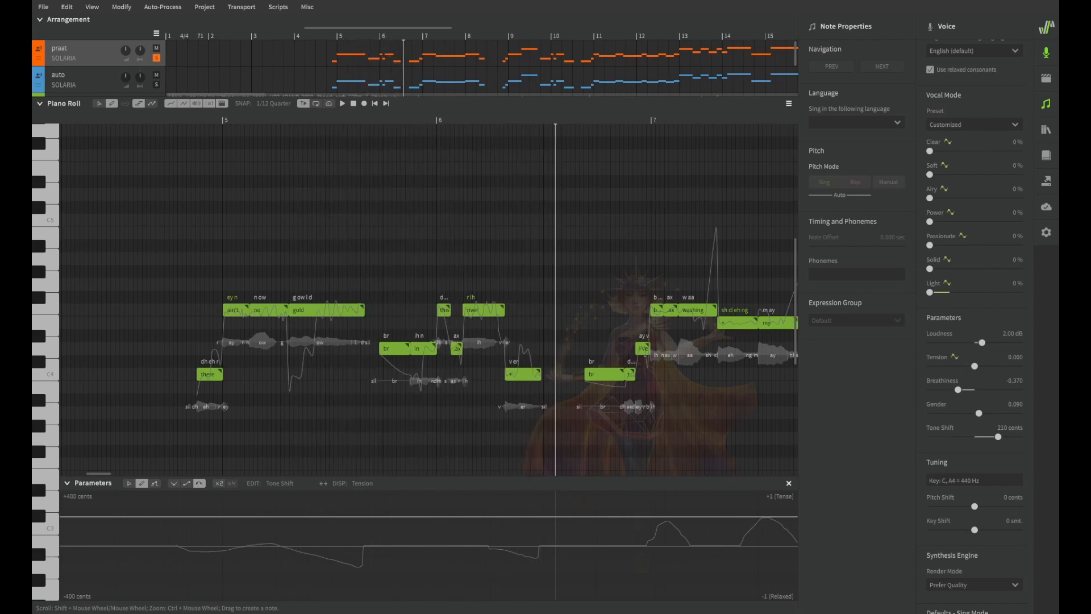
- Place the playhead just before bar 13, set Tone Shift to 14 cents, and play the phrase into bar 14
scroll(429, 299, "right", 20)
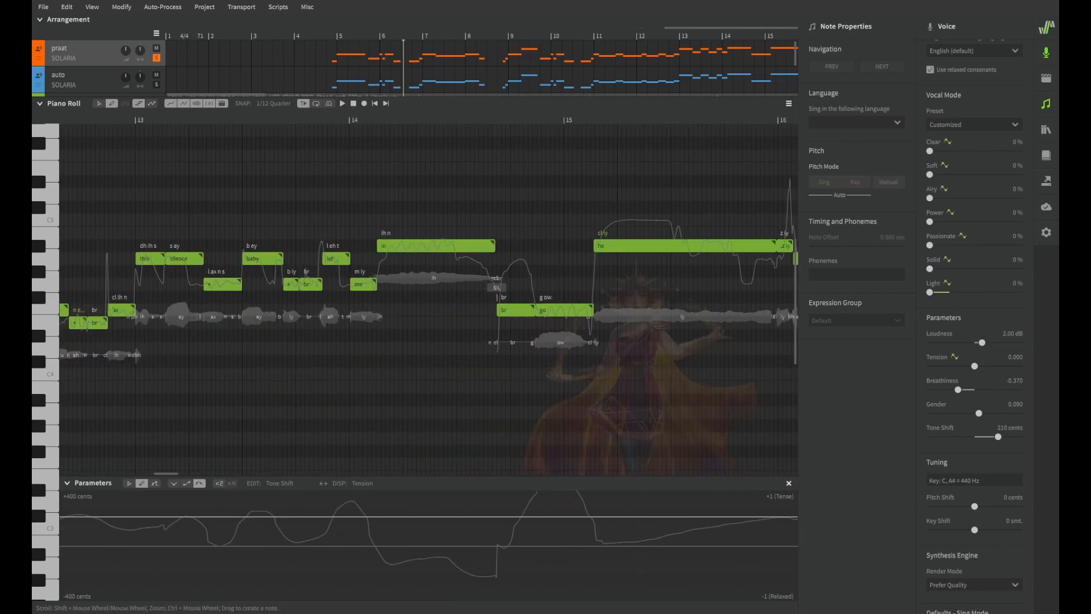
scroll(429, 300, "left", 5)
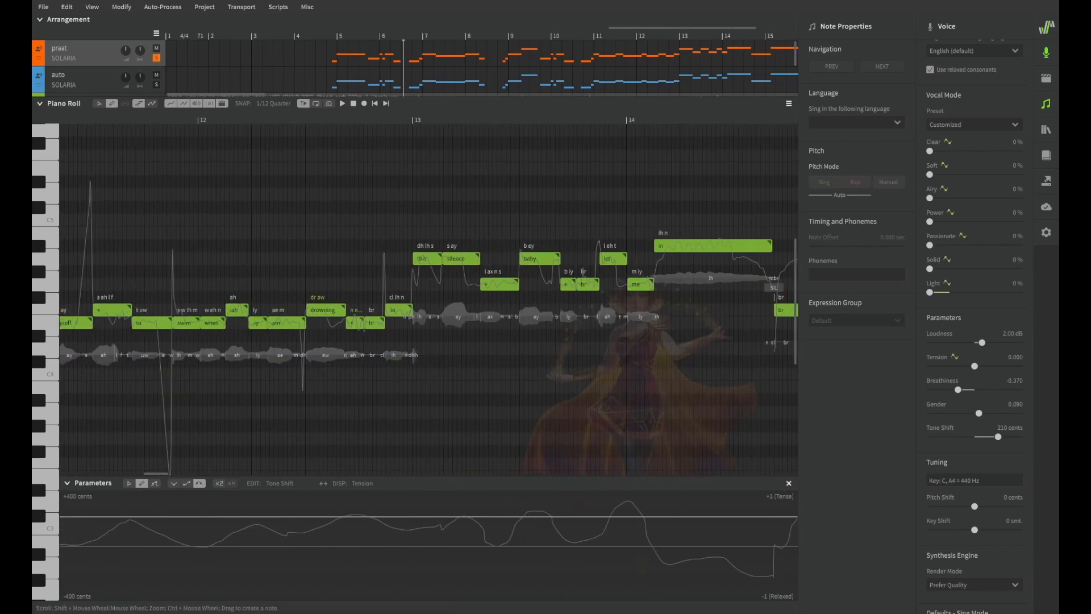
left_click_drag(381, 120, 373, 120)
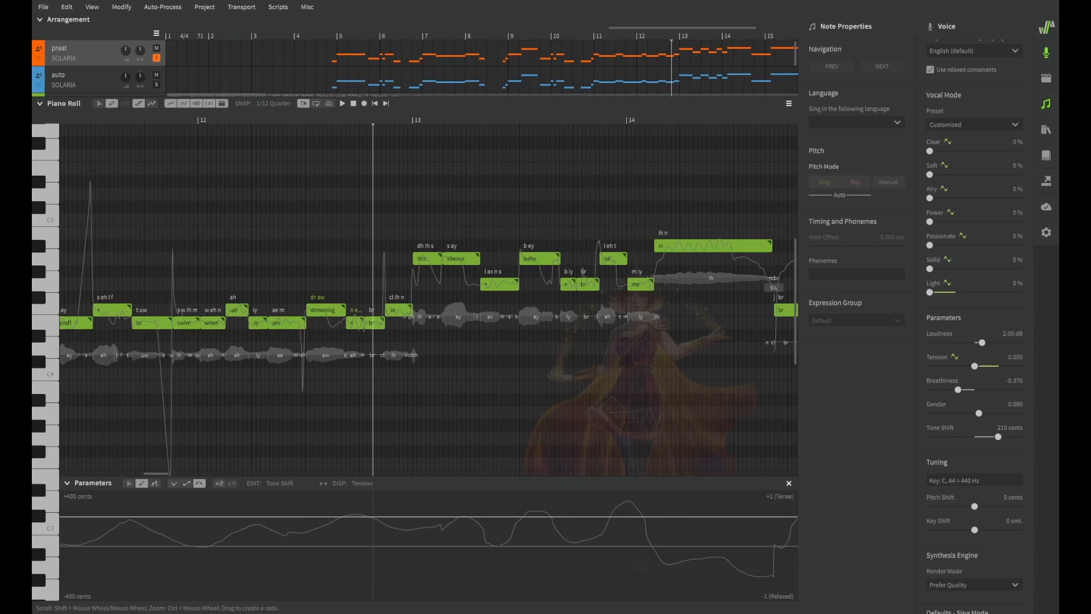
left_click_drag(998, 436, 976, 437)
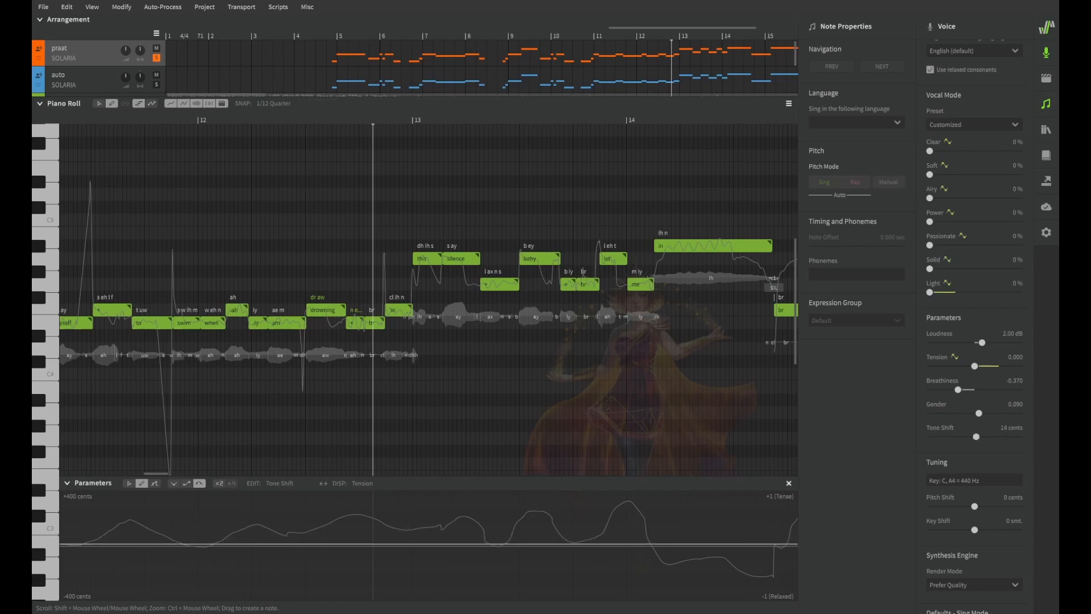
scroll(429, 299, "right", 2)
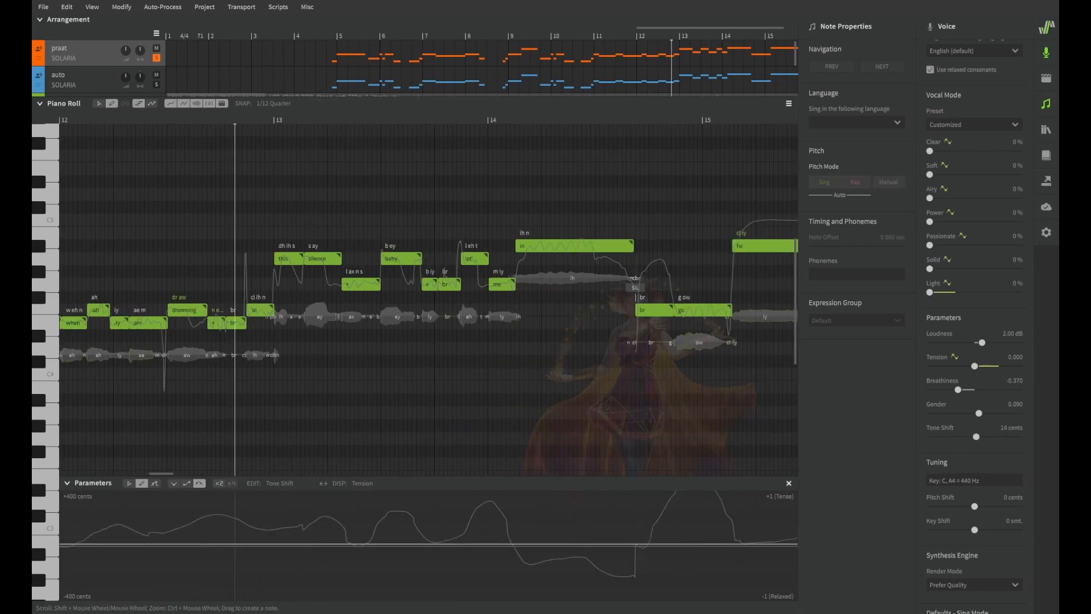
key("space")
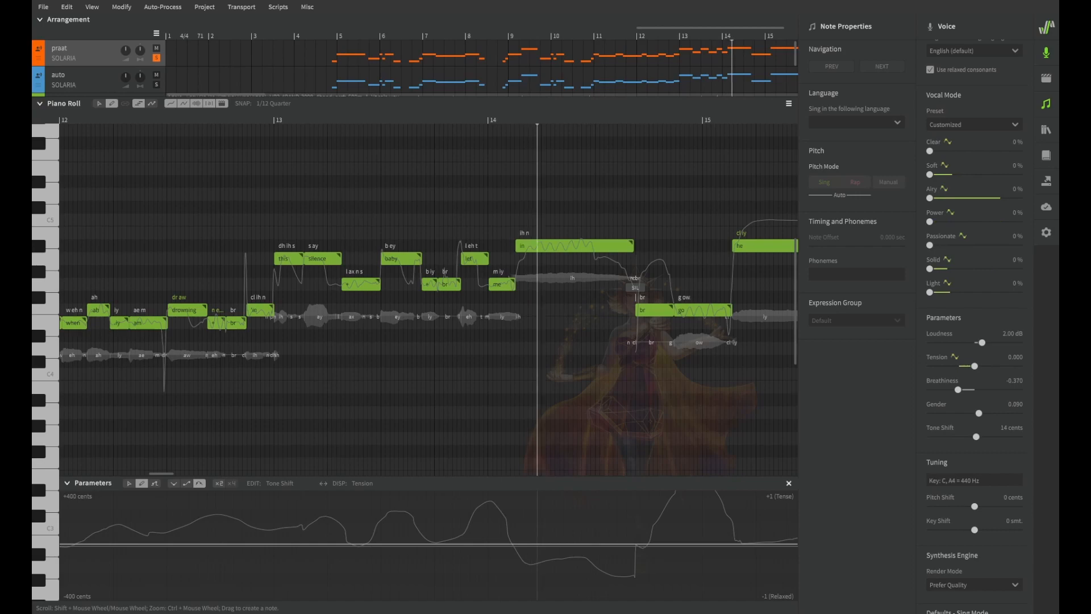
key("space")
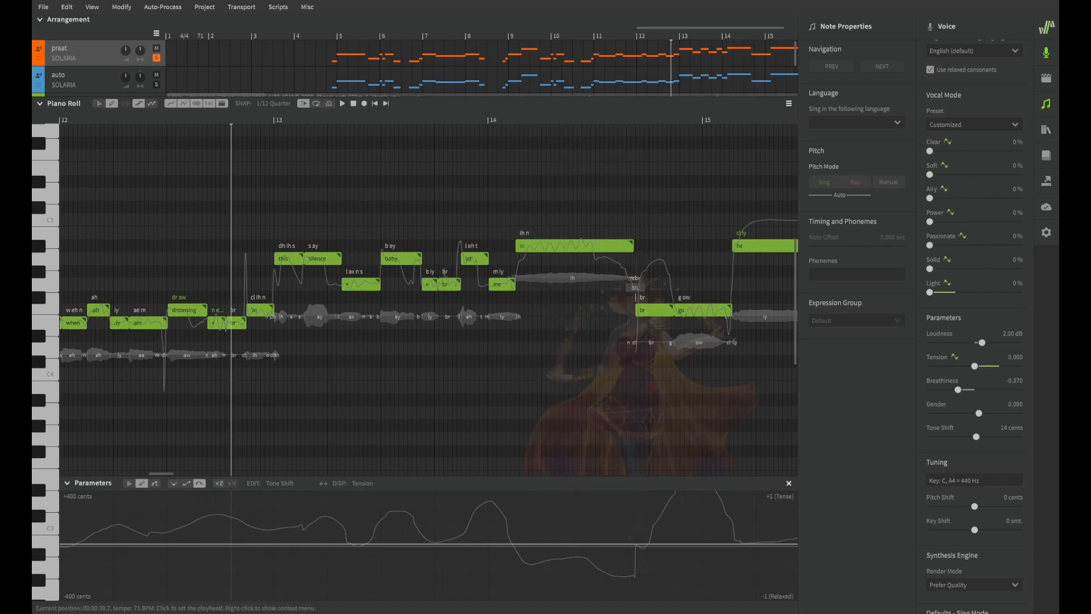
- Try Tone Shift at 290 cents and play the phrase from just before bar 13 into bar 14
left_click_drag(976, 436, 1006, 436)
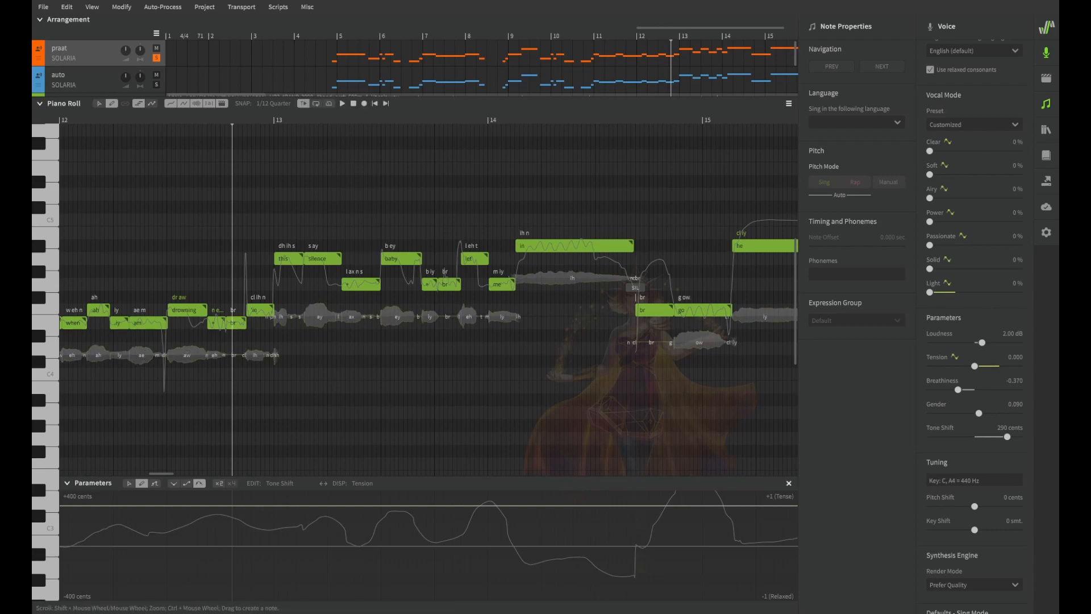
key("space")
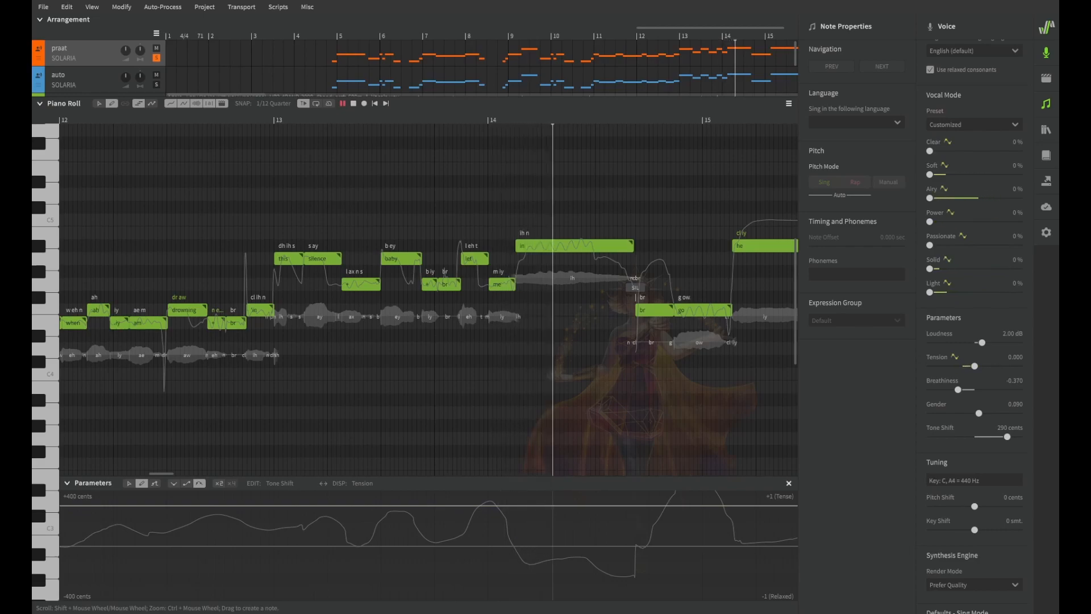
key("space")
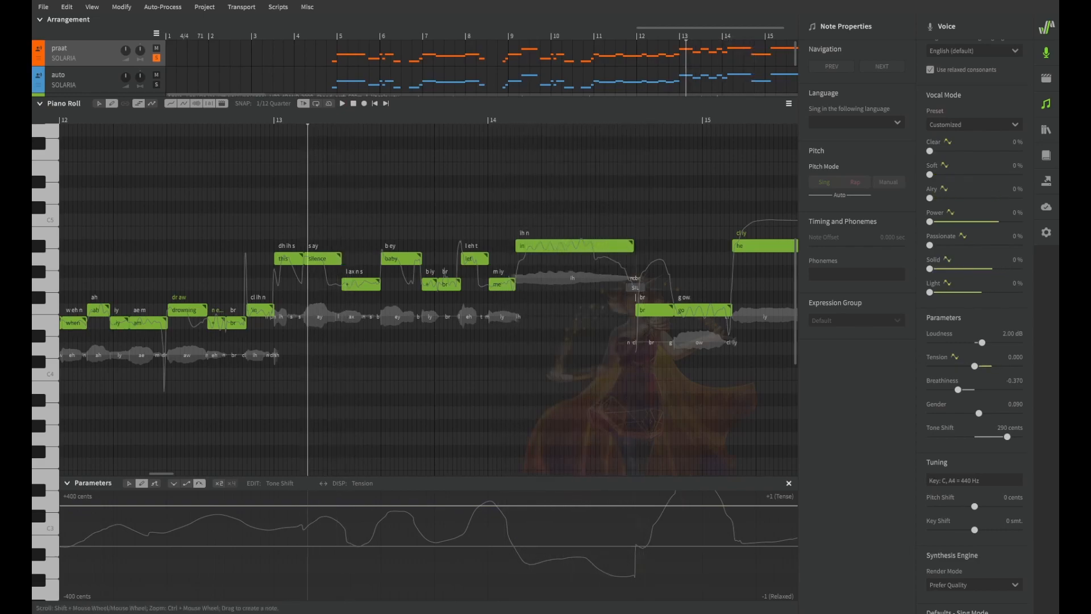
- Undo the 290-cent Tone Shift, replay the notes in bar 13, and compare Tone Shift at 238 and 5 cents
key("ctrl+z")
key("space")
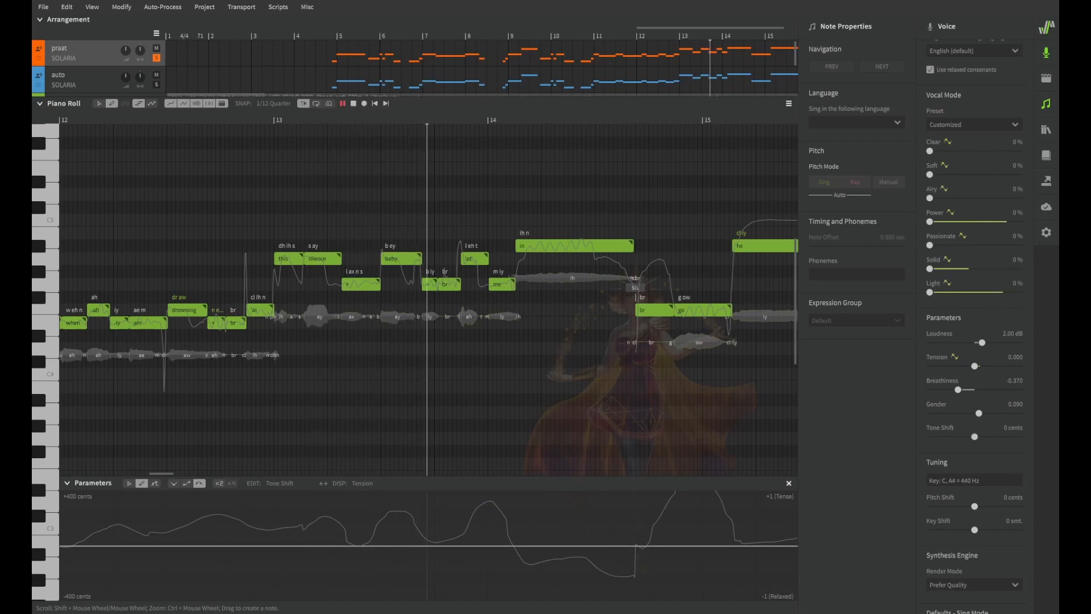
key("space")
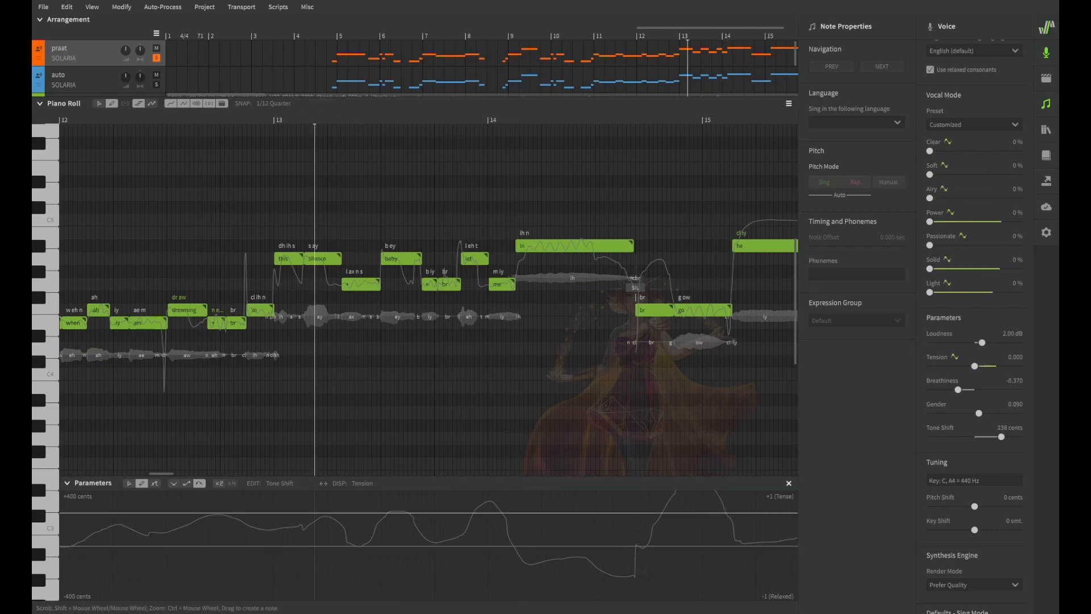
key("space")
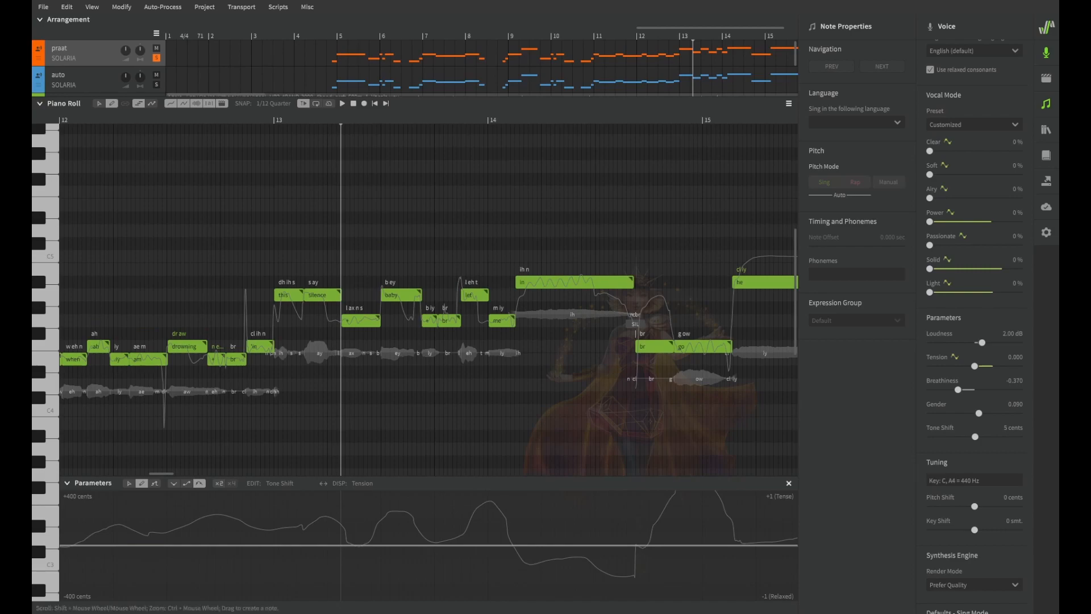
- From just before bar 5, set Tone Shift to -367 cents and Loudness to 5.30 dB, and play the phrase
left_click(236, 120)
mouse_move(235, 119)
left_mouse_down()
mouse_move(389, 120)
mouse_move(238, 120)
left_mouse_up()
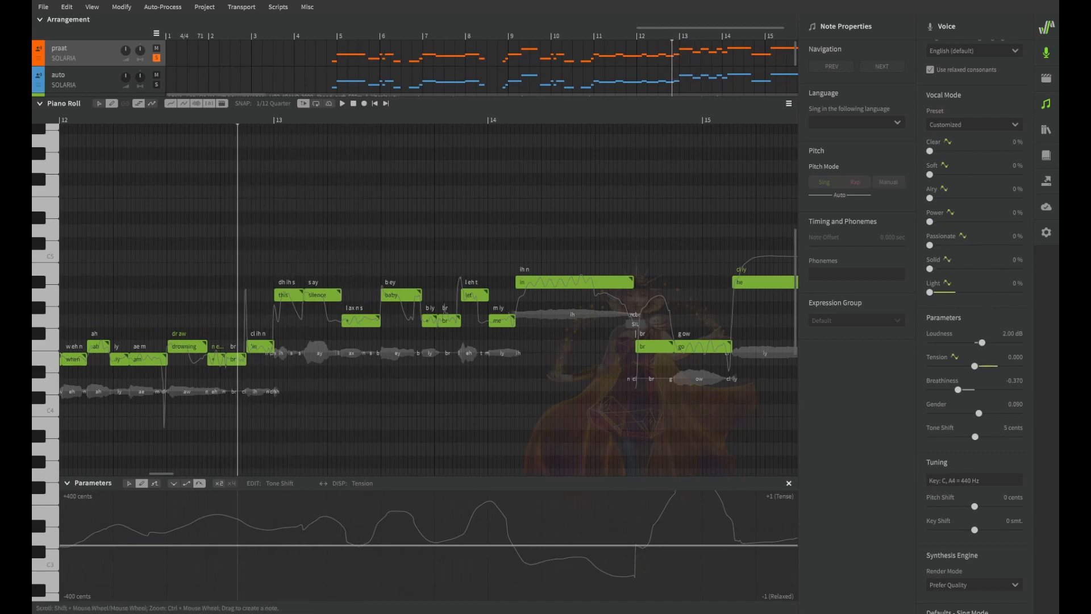
scroll(429, 299, "left", 10)
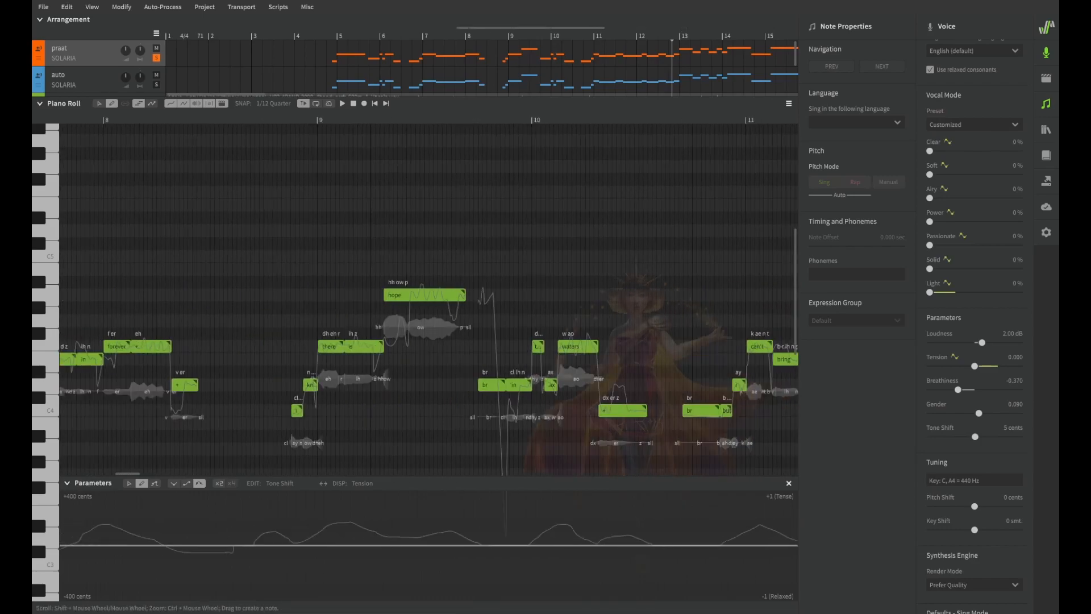
scroll(429, 300, "right", 2)
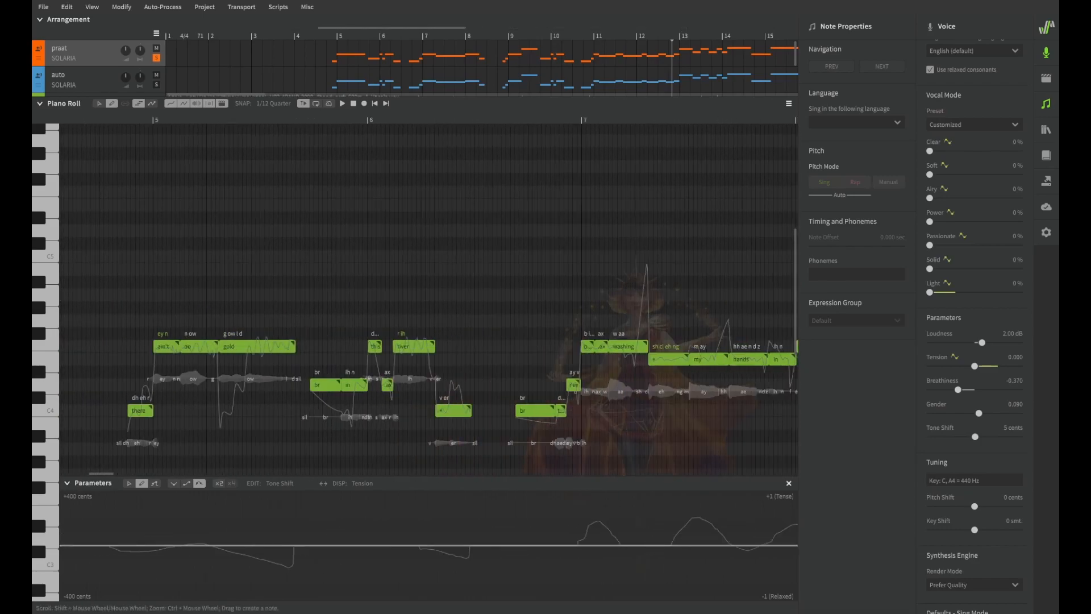
left_click(94, 120)
scroll(429, 299, "down", 1)
scroll(429, 300, "down", 2)
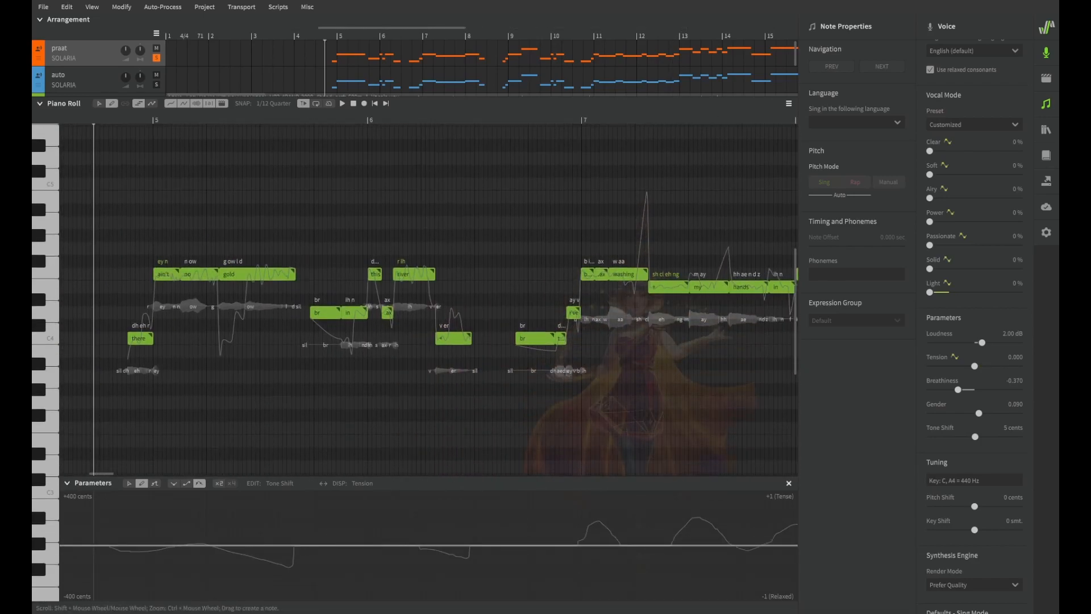
left_click_drag(975, 437, 933, 437)
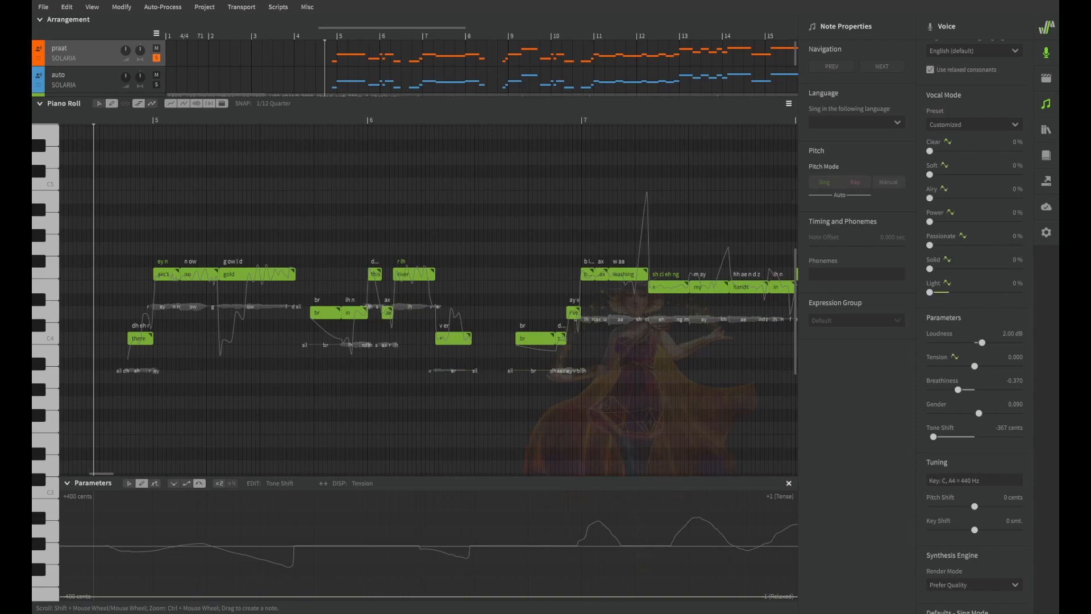
scroll(429, 300, "up", 1)
left_click_drag(982, 343, 994, 342)
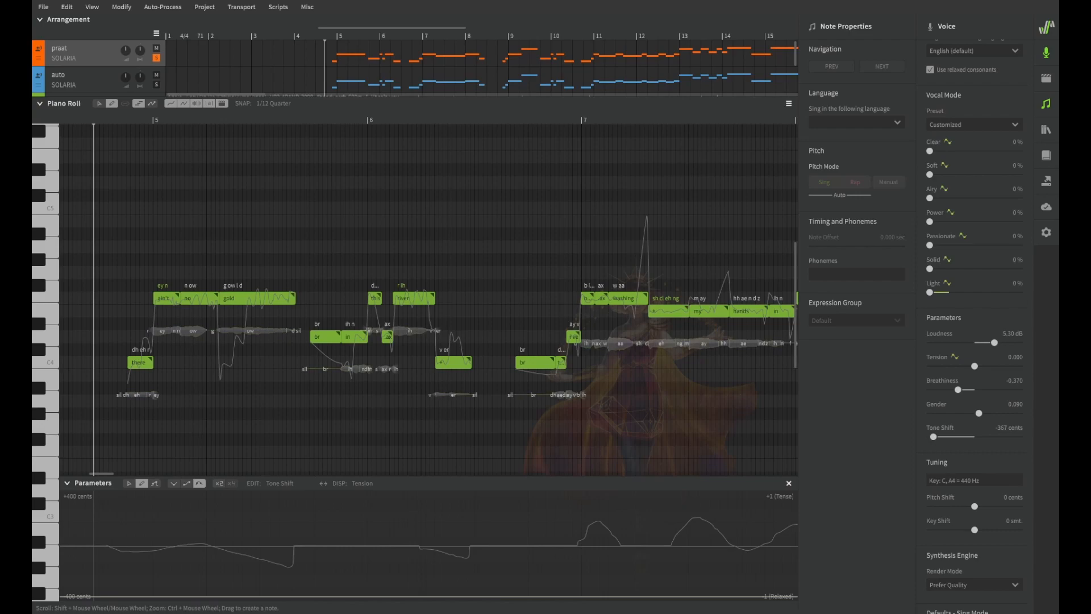
key("space")
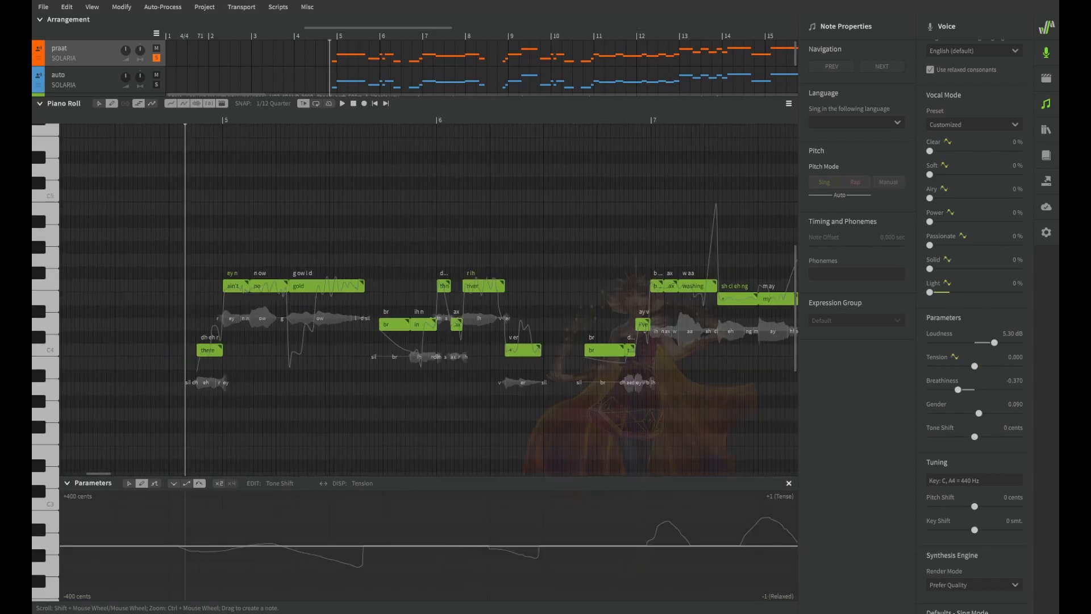
- Place the playhead just before bar 5 and make the Clear vocal mode the edited parameter curve
left_click(159, 120)
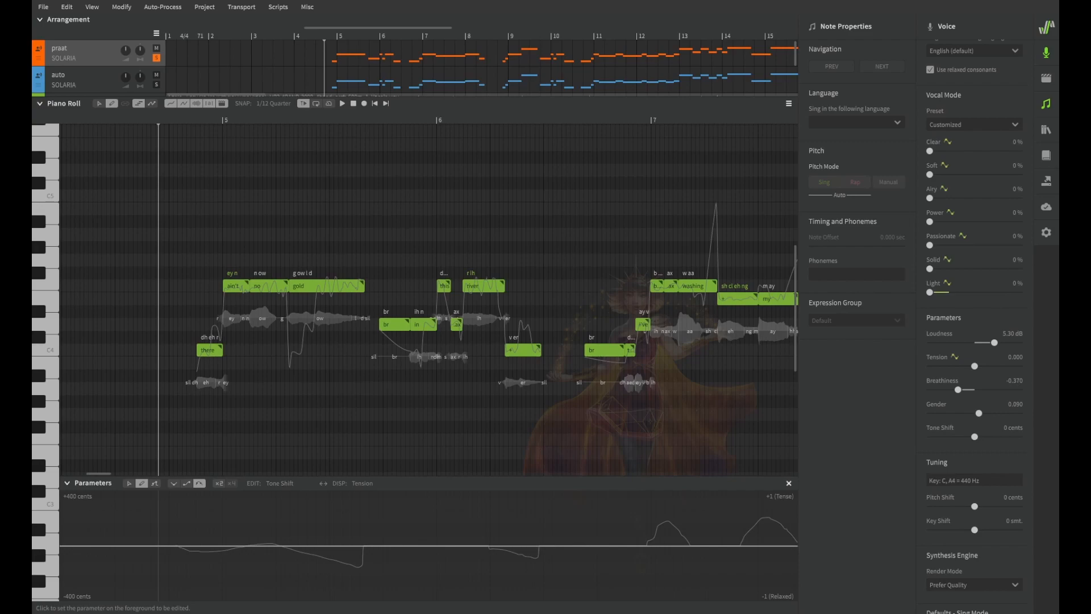
left_click(279, 392)
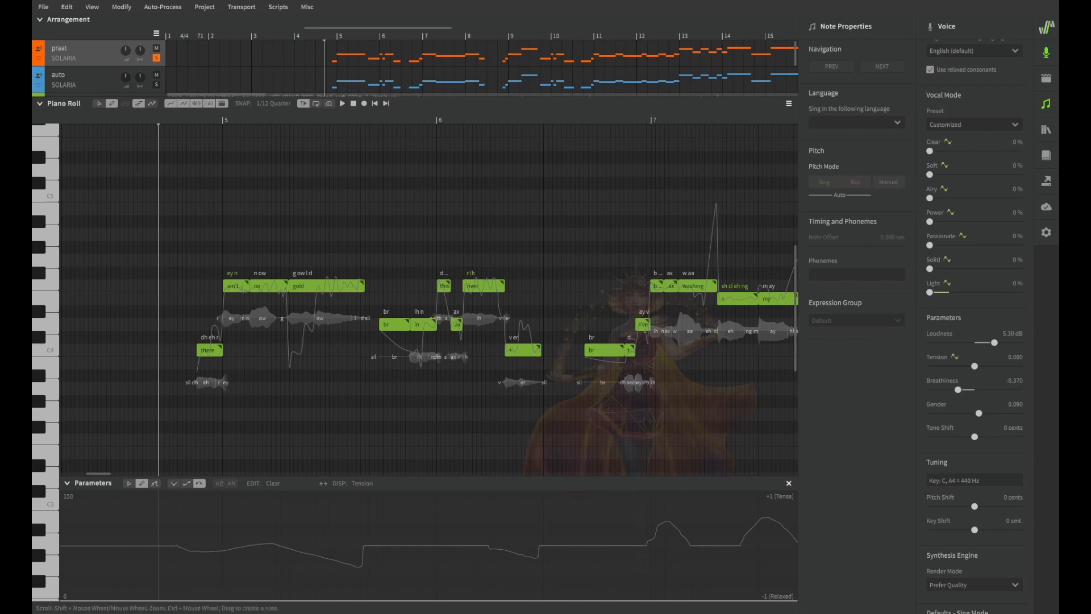
scroll(429, 300, "down", 6)
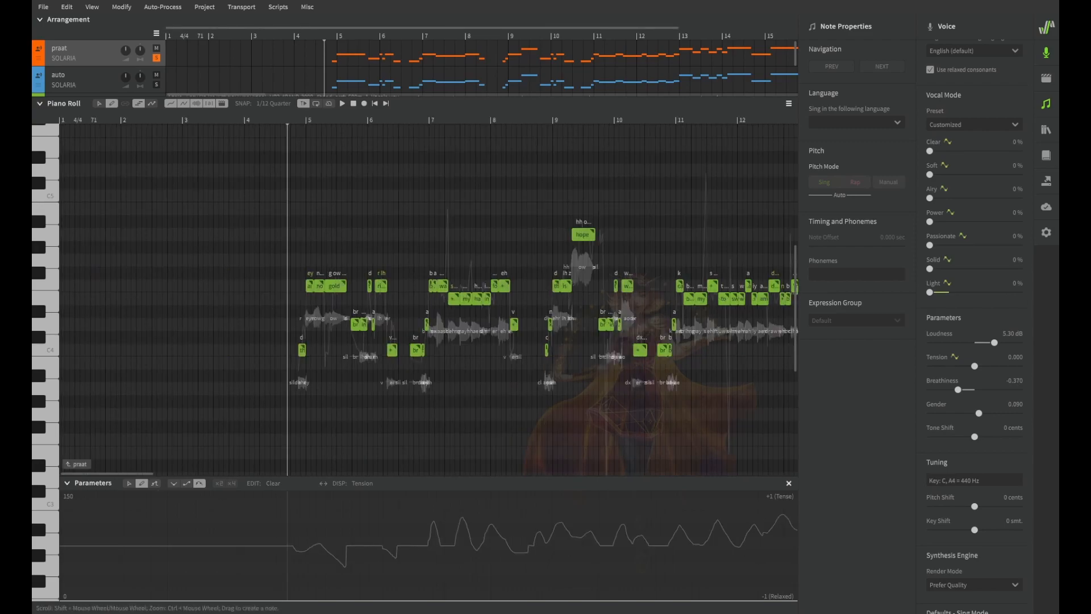
scroll(346, 299, "up", 4)
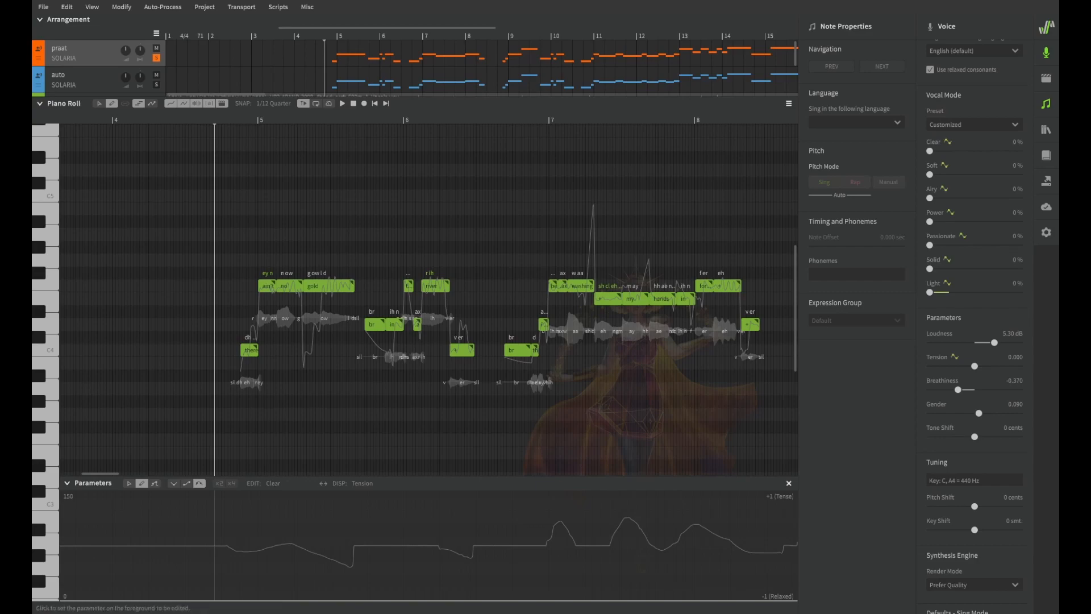
- Show Power as the edited parameter over Tension and examine its curve from bar 11 to bar 24
scroll(426, 295, "right", 10)
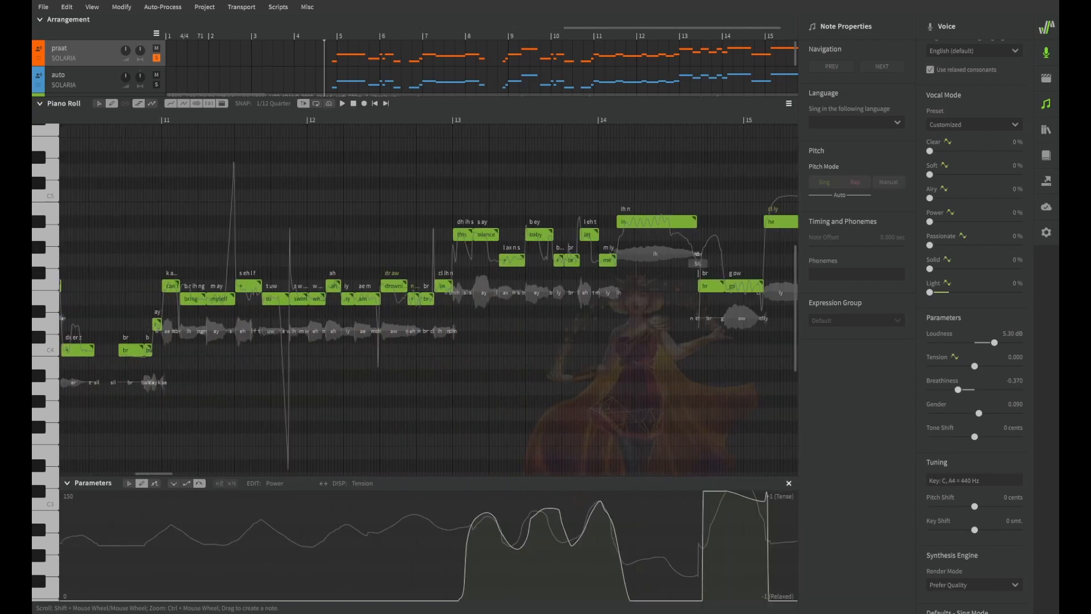
scroll(426, 295, "right", 2)
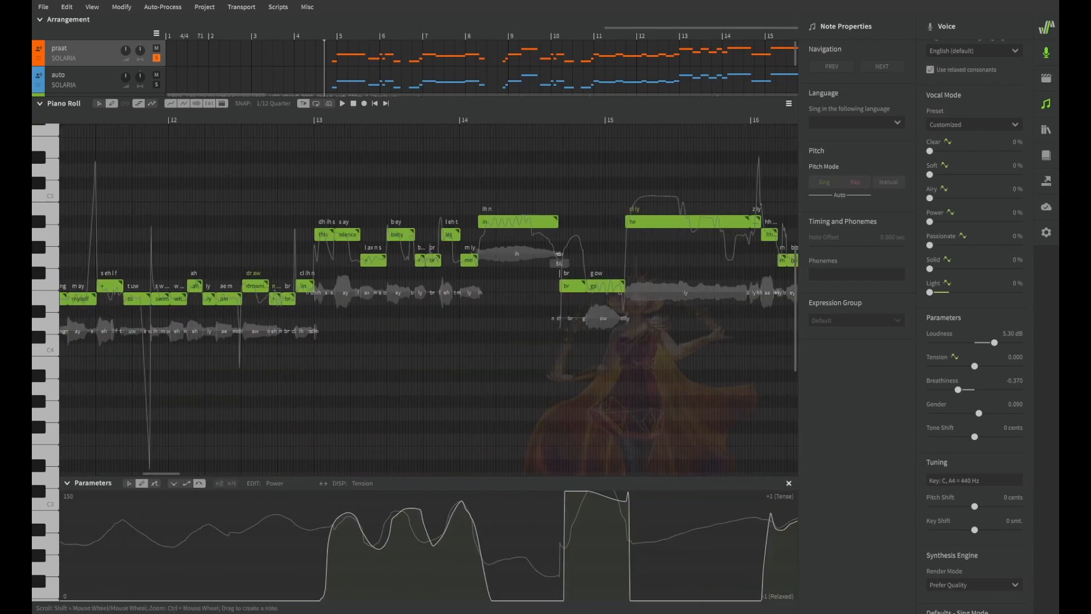
scroll(426, 295, "right", 6)
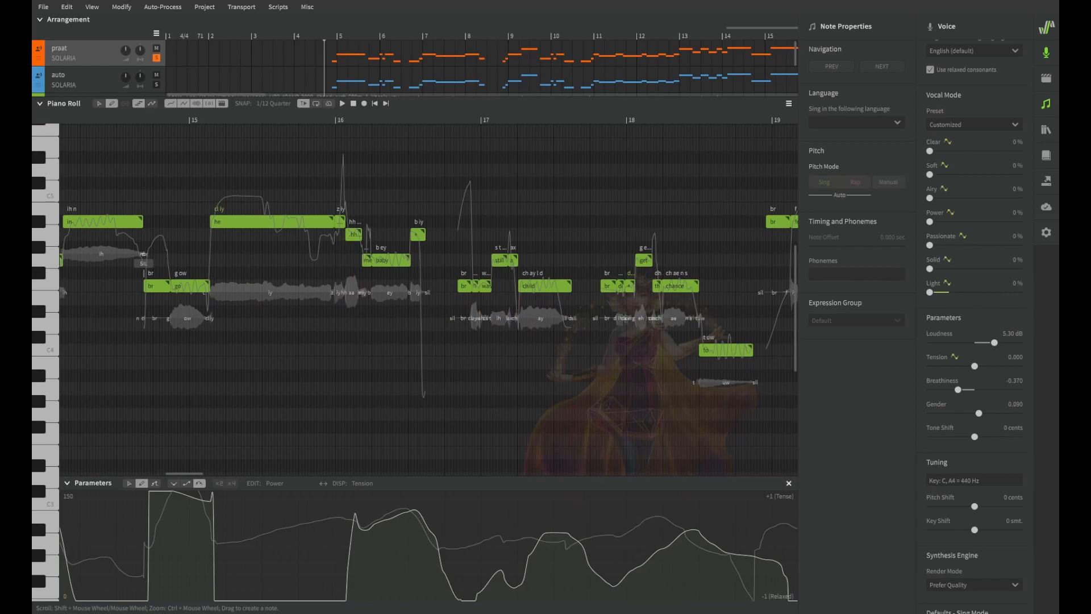
scroll(426, 296, "right", 4)
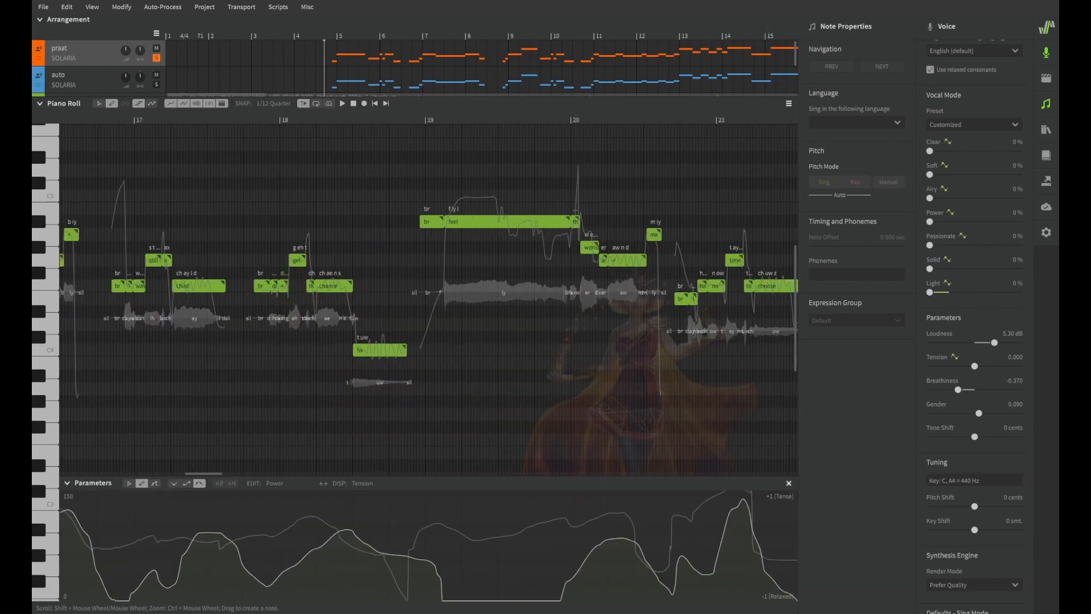
scroll(426, 296, "right", 6)
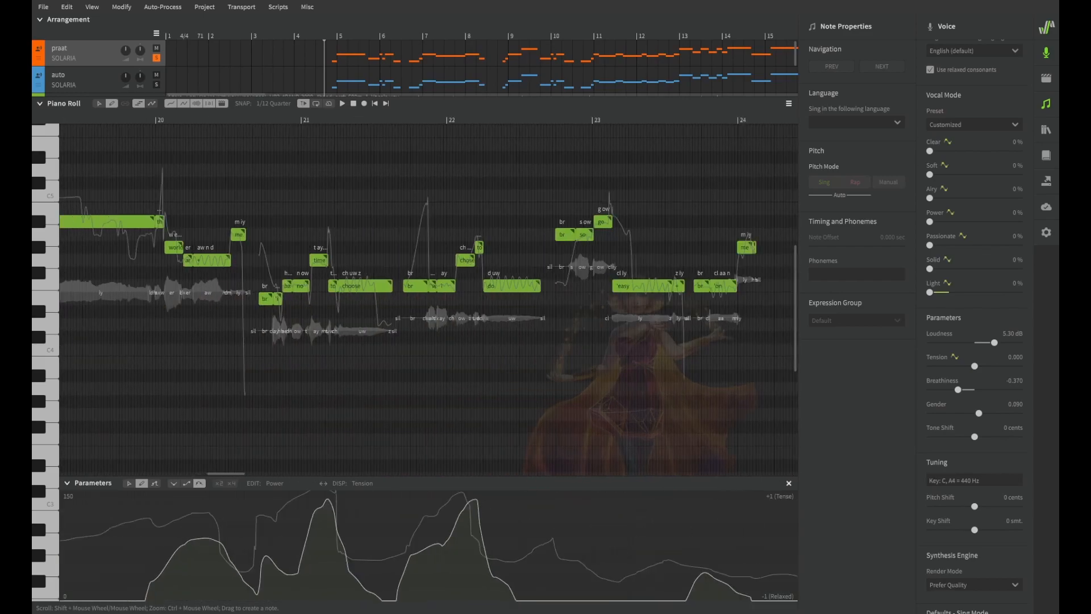
scroll(426, 295, "left", 16)
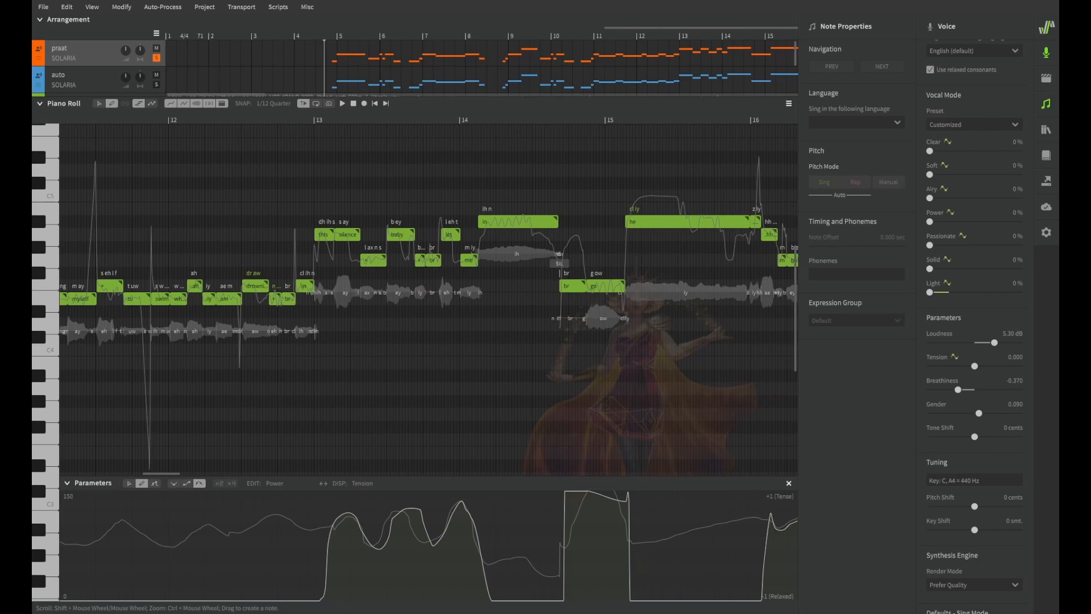
- From just before bar 13, make Soft the edited parameter with Power behind it and examine both curves through bar 24
left_click(287, 120)
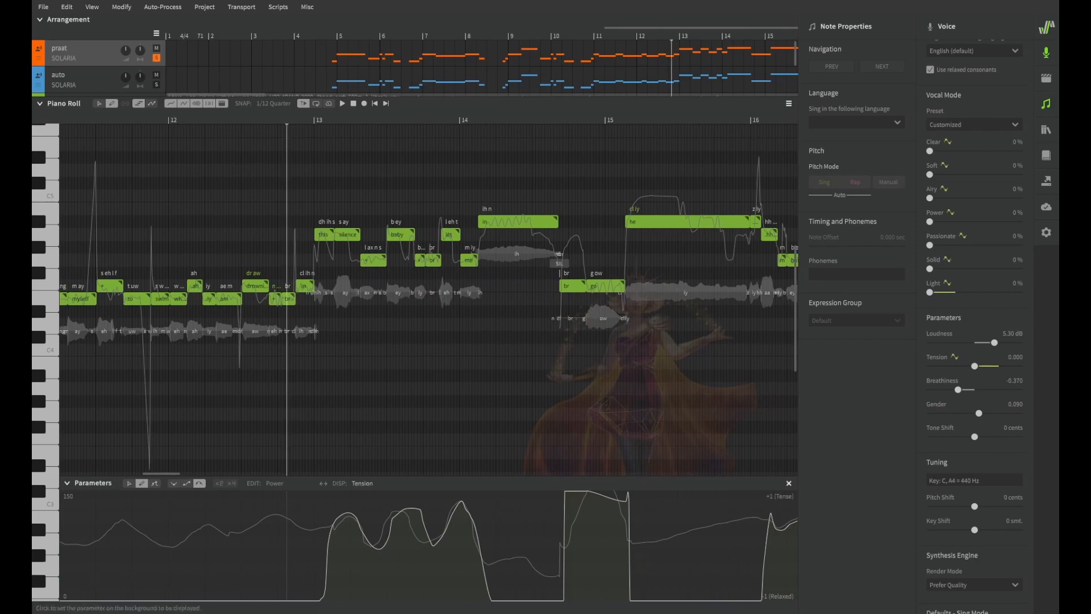
left_click(364, 406)
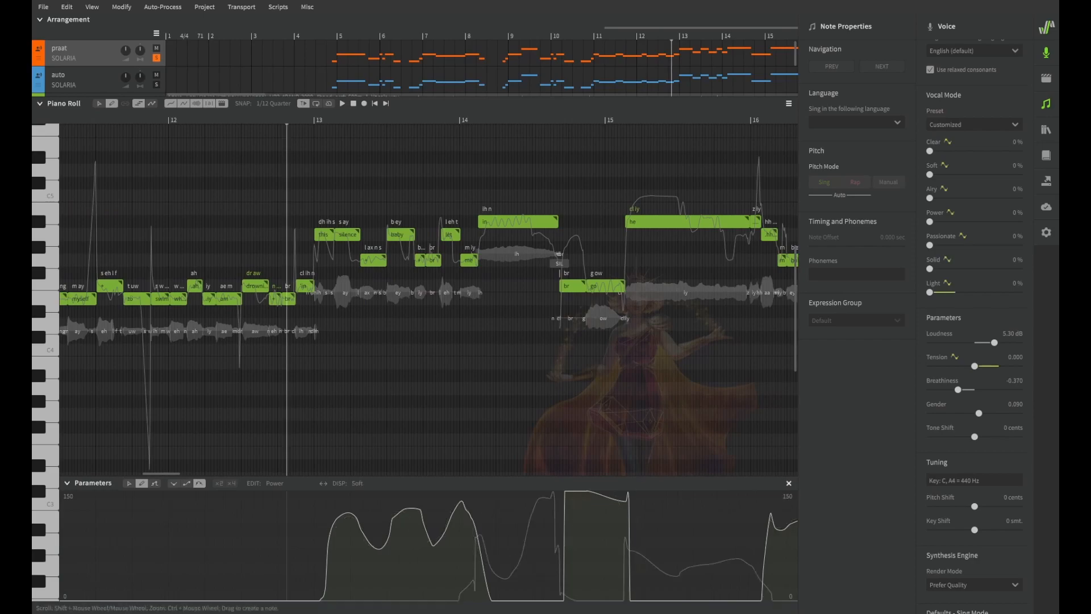
left_click(323, 483)
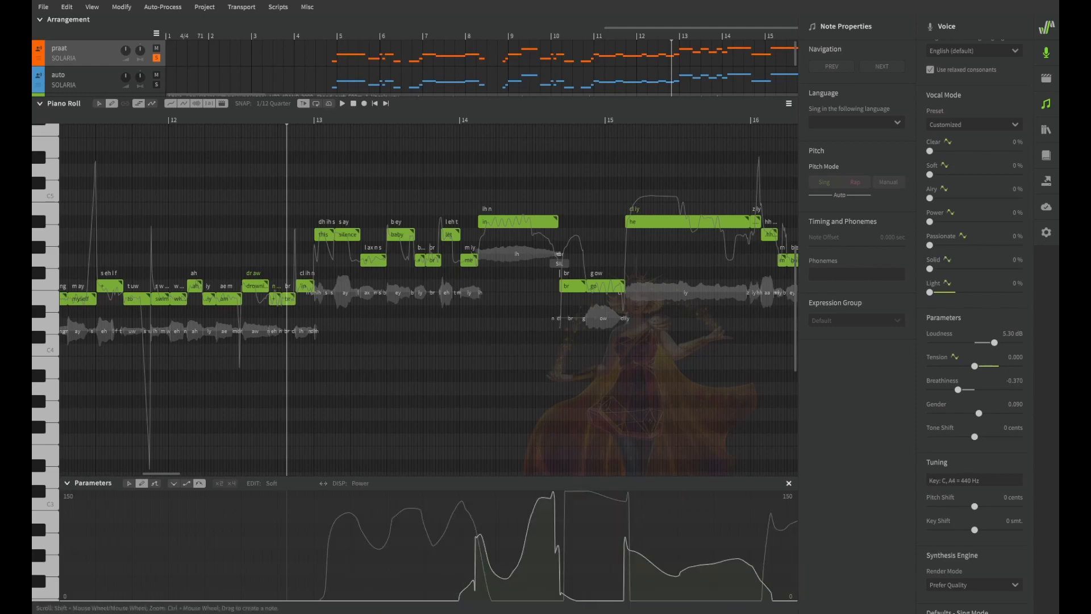
scroll(426, 298, "right", 2)
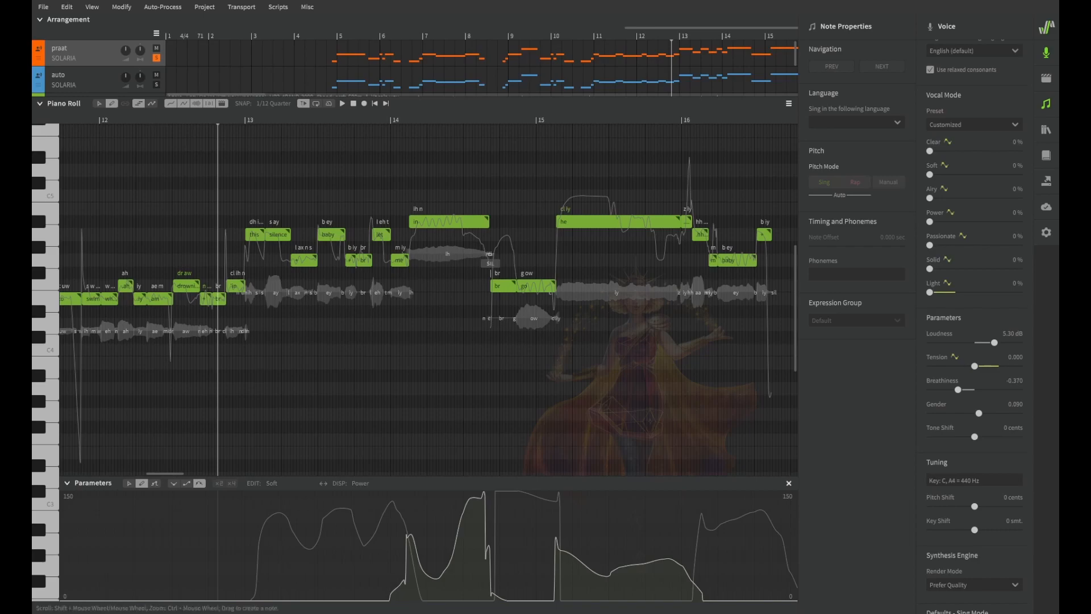
scroll(429, 298, "right", 8)
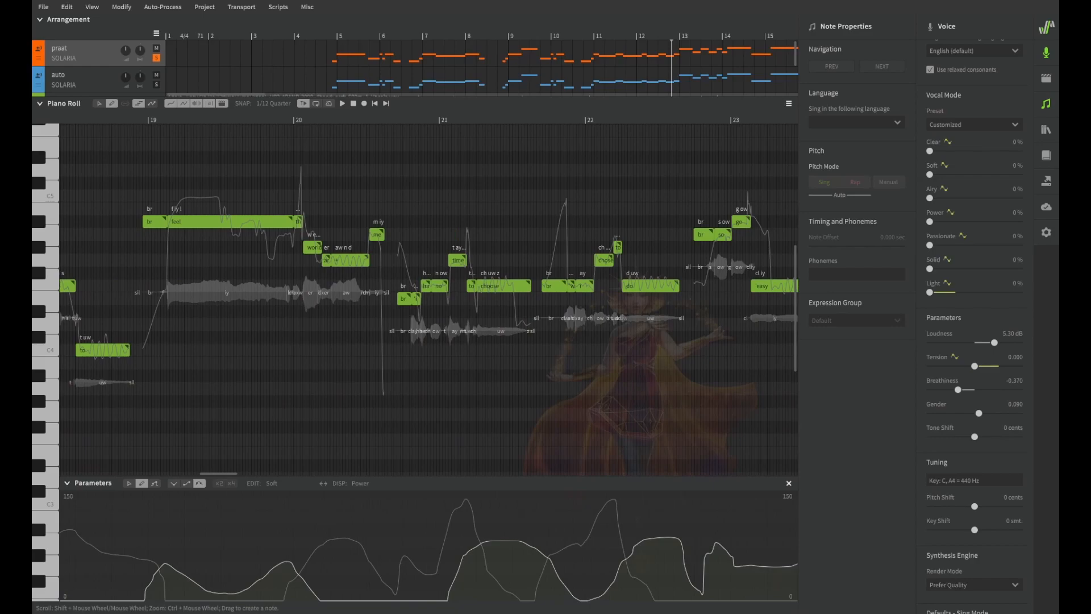
scroll(429, 298, "right", 3)
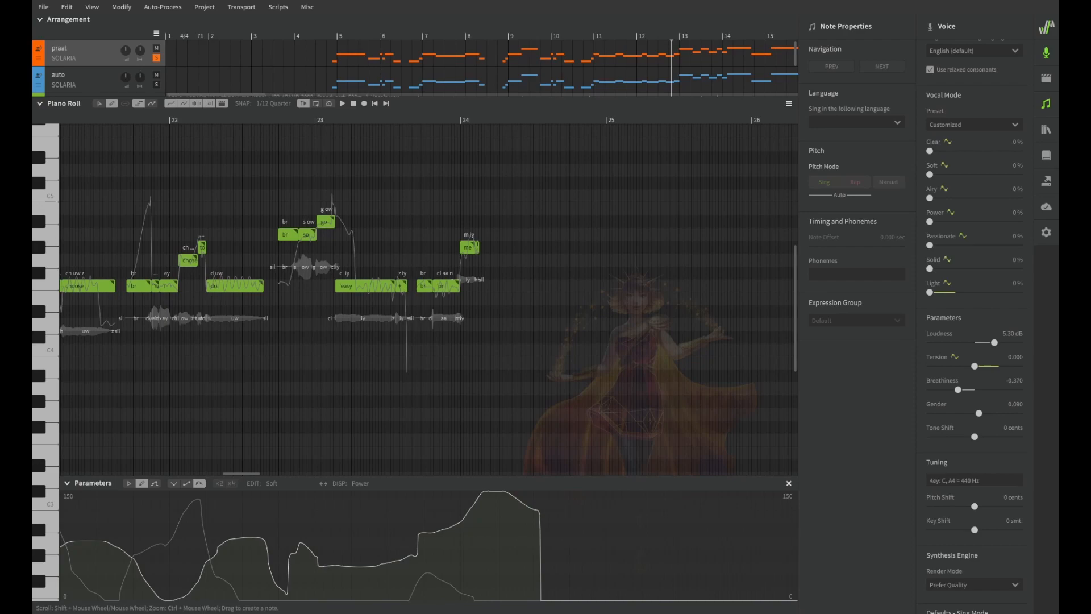
scroll(429, 299, "left", 12)
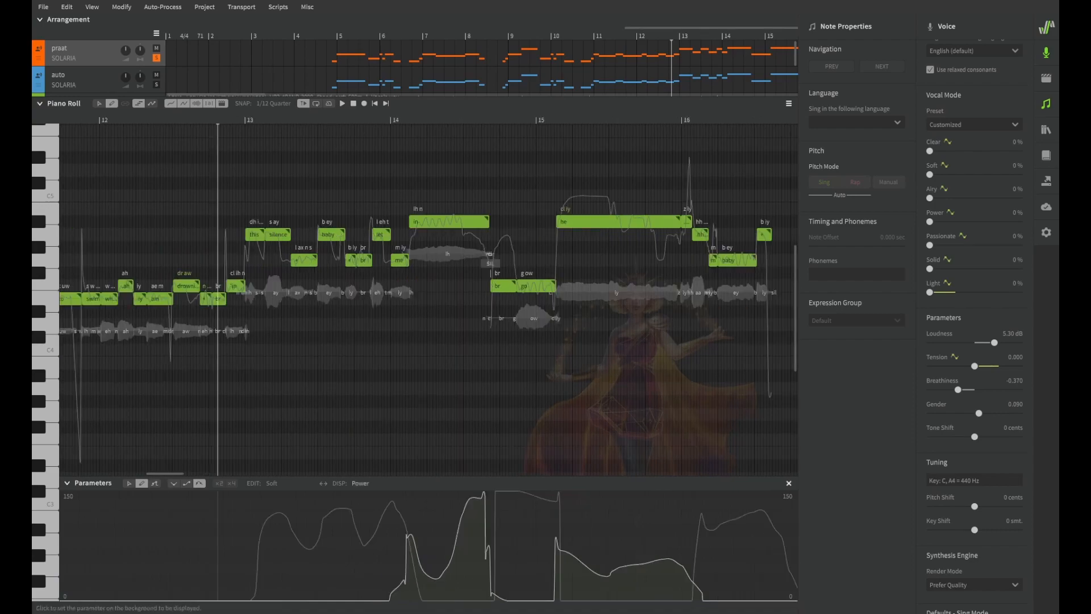
- Switch the edited parameter to Tension and compare its curve with Power through bar 23
left_click(279, 333)
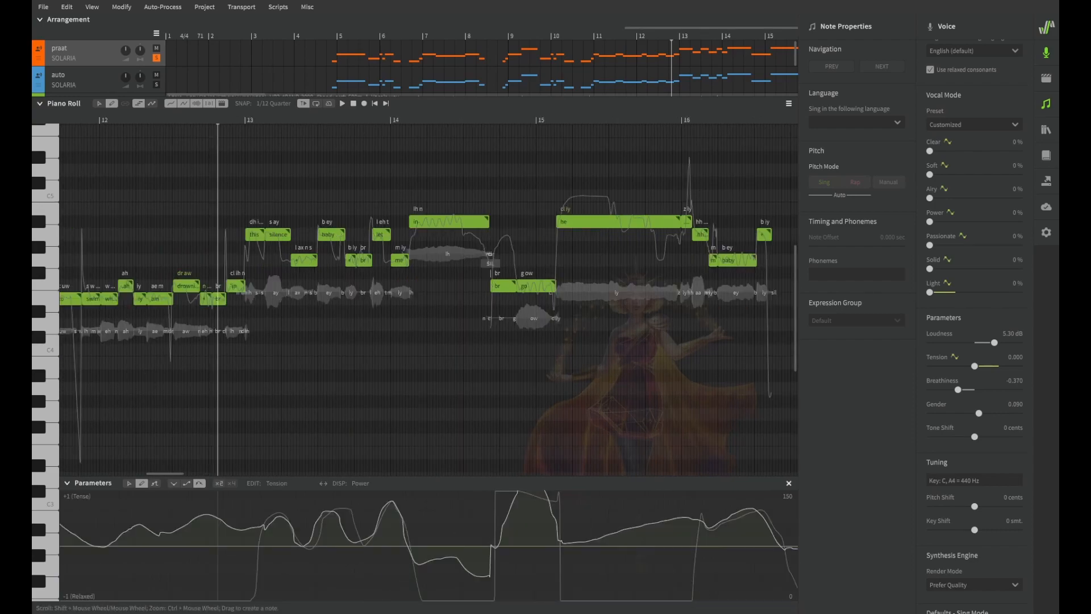
scroll(429, 298, "right", 4)
scroll(429, 298, "right", 6)
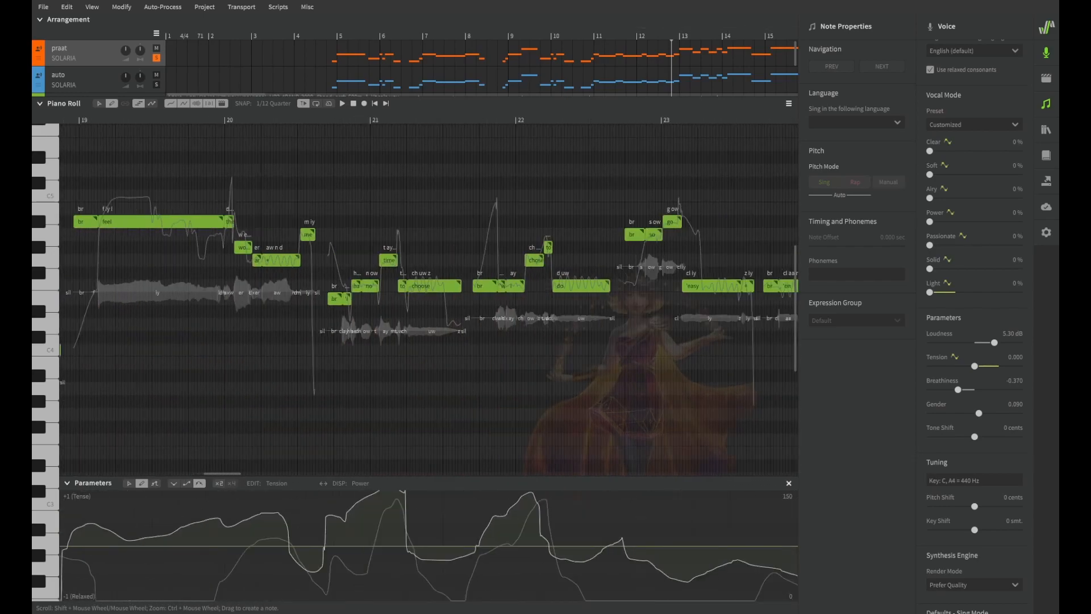
scroll(429, 299, "left", 10)
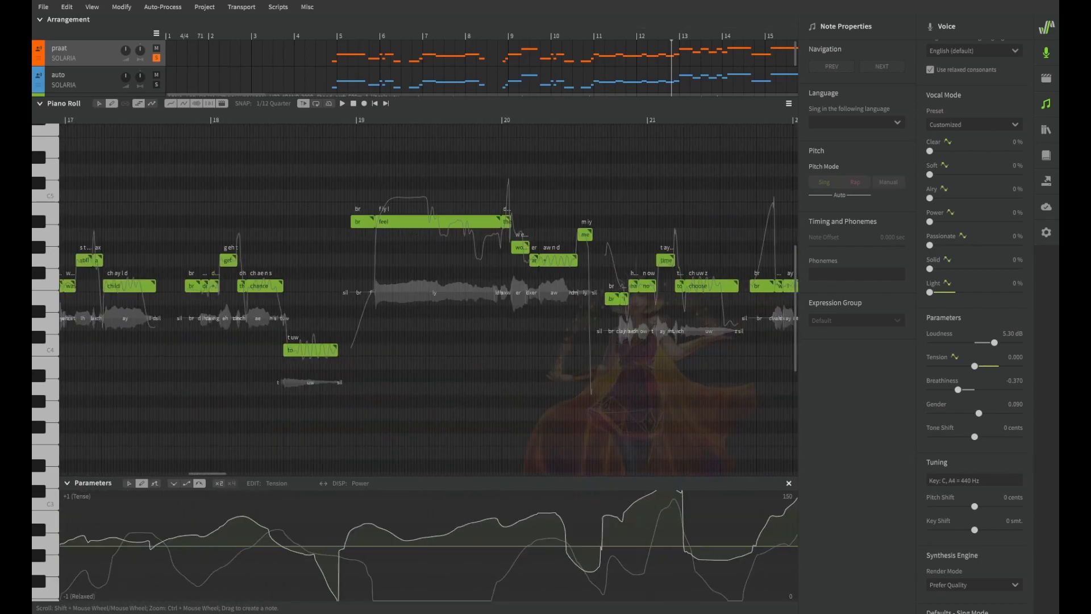
scroll(429, 298, "right", 1)
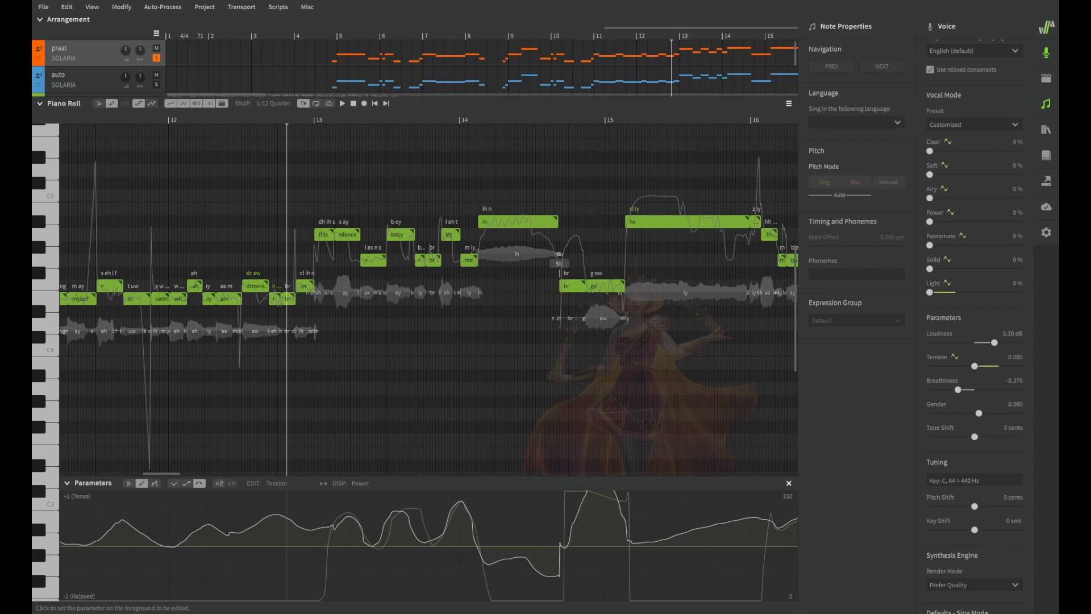
- Switch the edited parameter back to Soft and play the vocal from just before bar 13 past bar 16
left_click(277, 405)
scroll(426, 295, "right", 3)
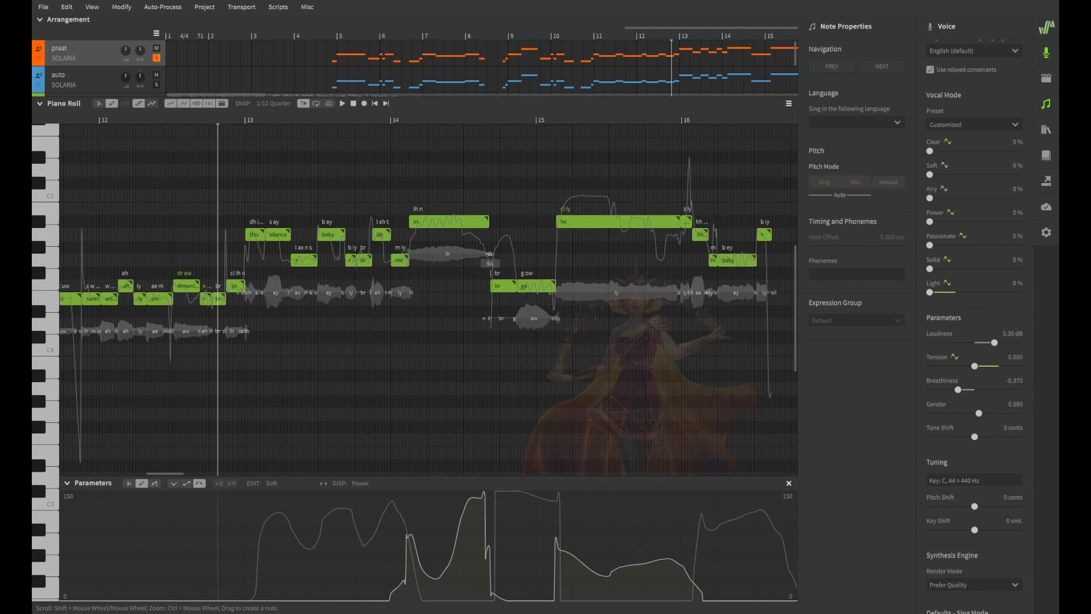
key("space")
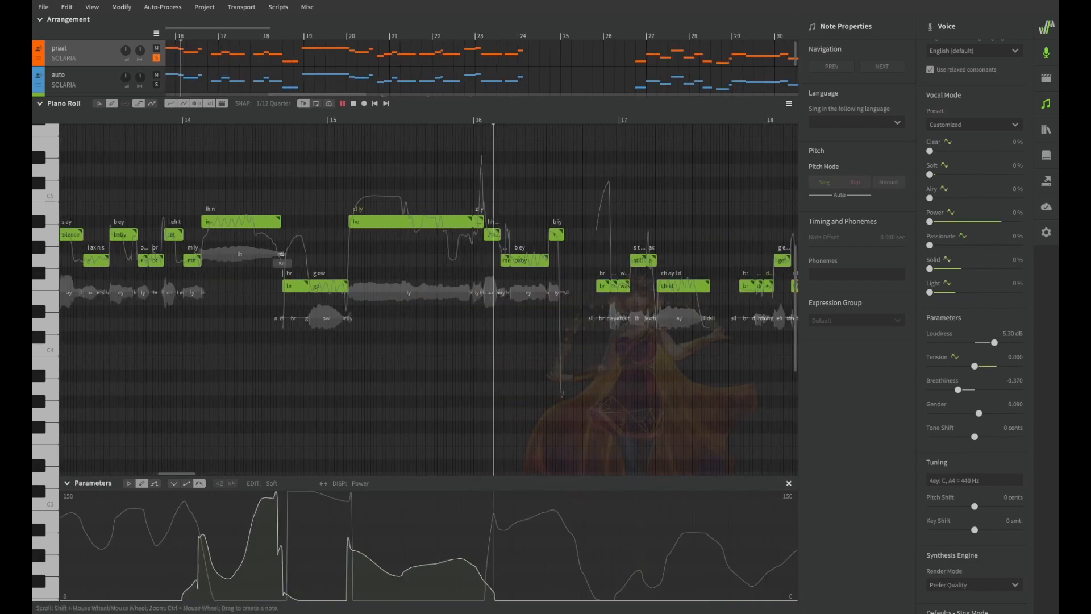
key("space")
- Move the playhead through bars 13 to 15 to inspect the vocal mode and Tension values at different notes
scroll(426, 299, "left", 4)
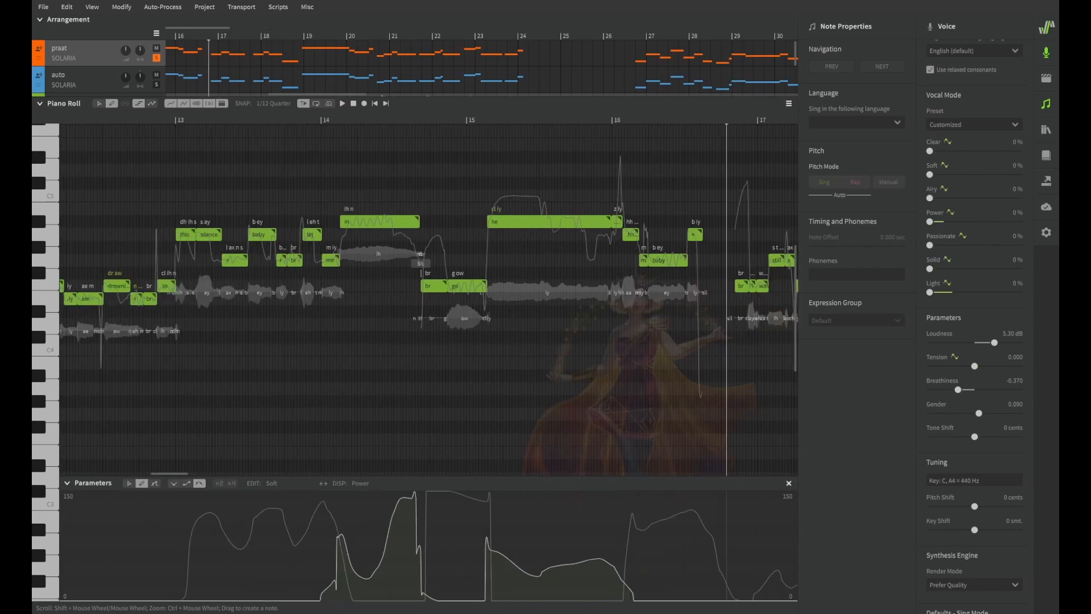
left_click_drag(188, 120, 415, 120)
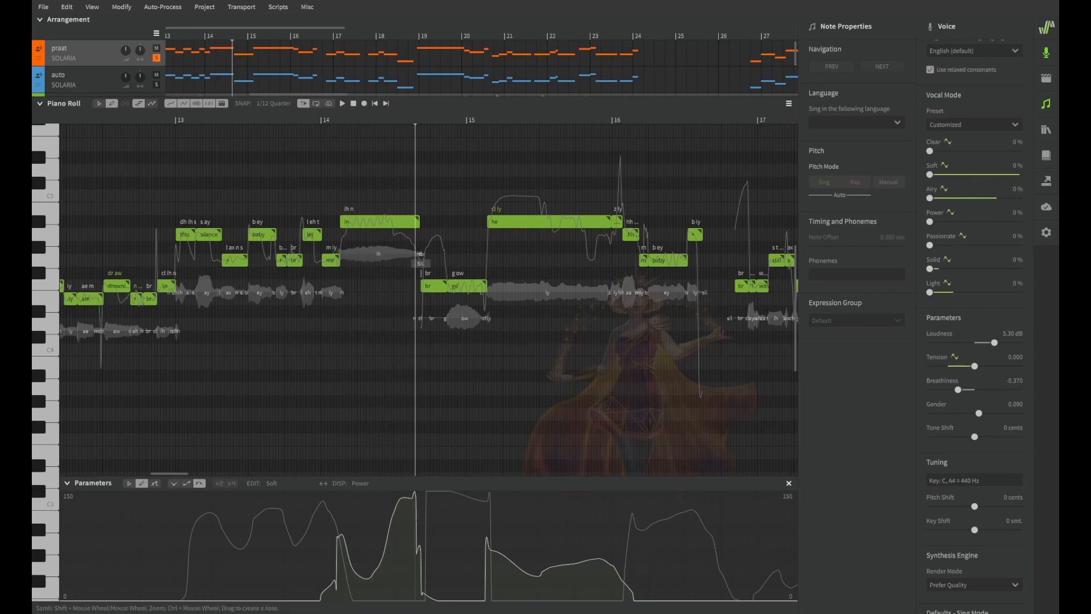
left_click_drag(415, 120, 488, 120)
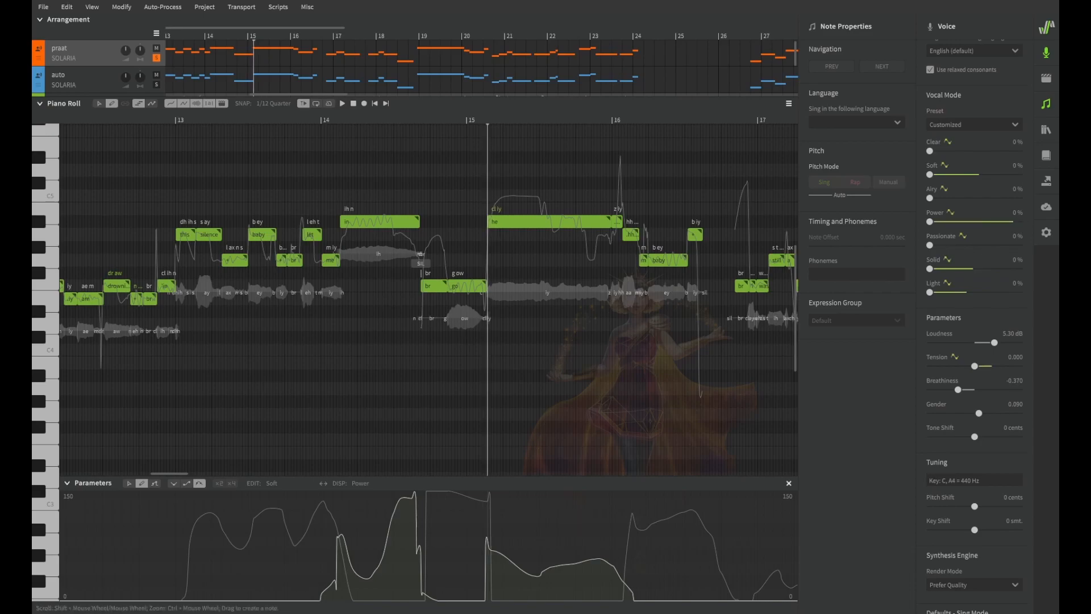
left_click_drag(487, 120, 441, 119)
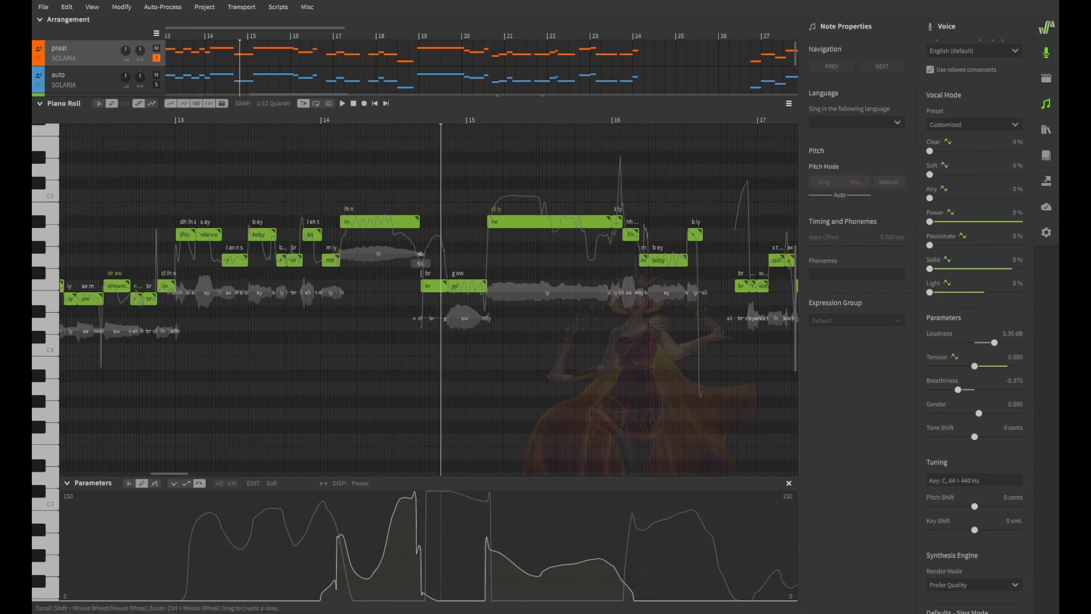
left_click_drag(168, 120, 201, 120)
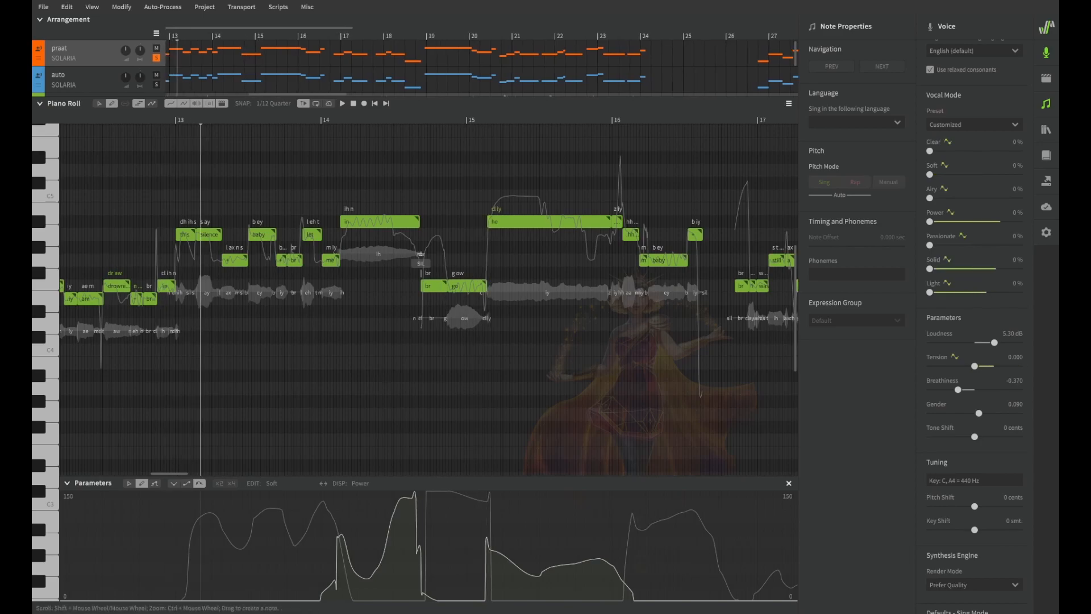
- Try flattening the Soft curve to 0 from just before bar 13 past bar 16, and undo the stroke
mouse_move(154, 597)
left_mouse_down()
mouse_move(155, 572)
mouse_move(277, 562)
mouse_move(424, 586)
mouse_move(564, 539)
mouse_move(729, 600)
left_mouse_up()
key("ctrl+z")
- Solo the inst track instead of praat and play it from just before bar 13 past bar 16
left_click(156, 119)
left_click_drag(156, 120, 144, 120)
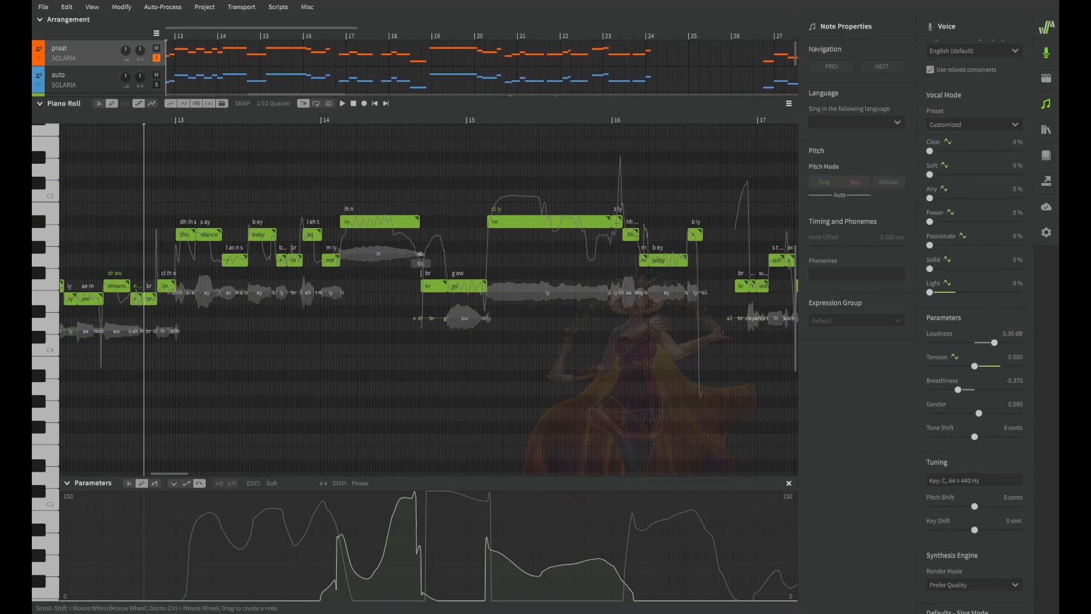
scroll(415, 68, "down", 3)
scroll(415, 68, "up", 3)
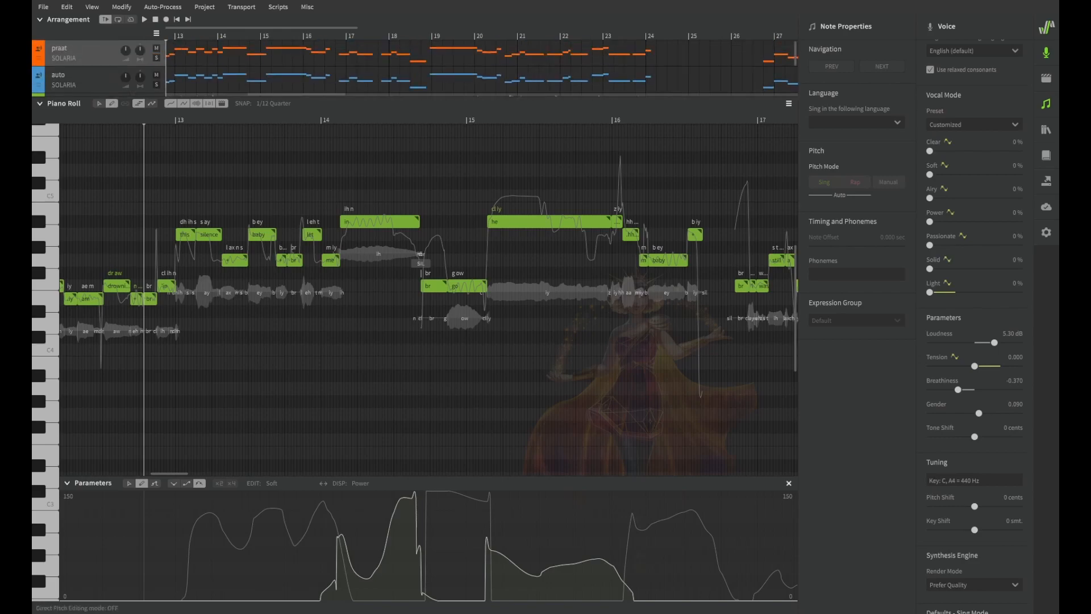
scroll(415, 68, "down", 3)
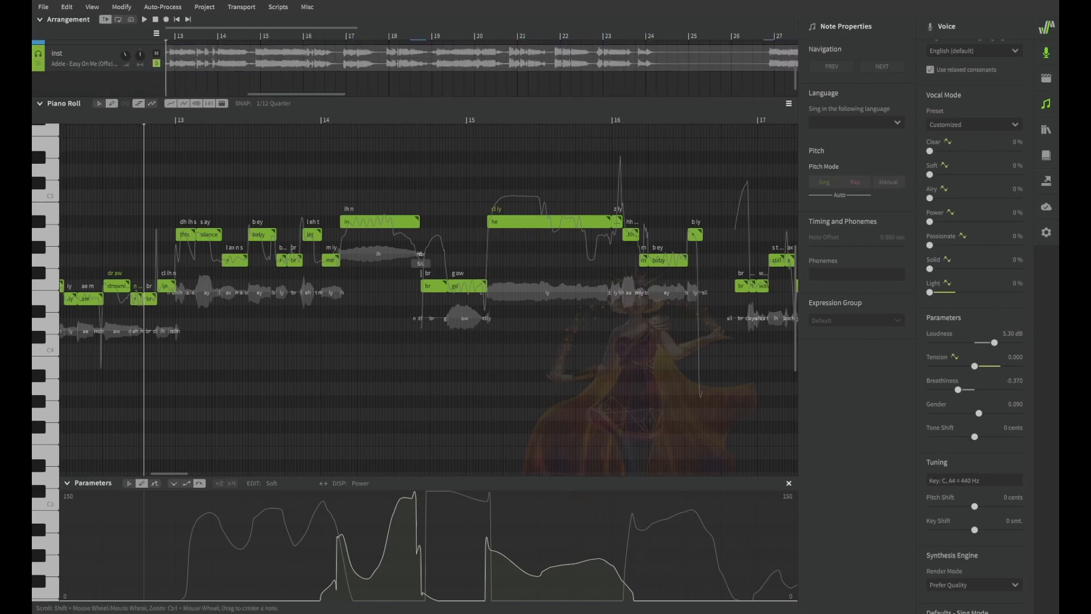
key("space")
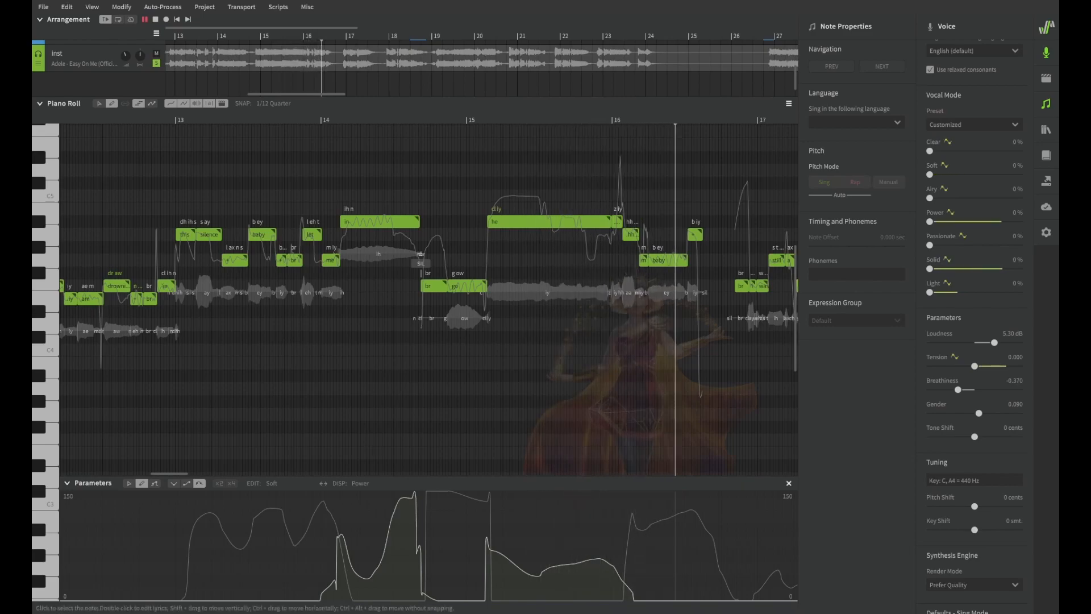
key("space")
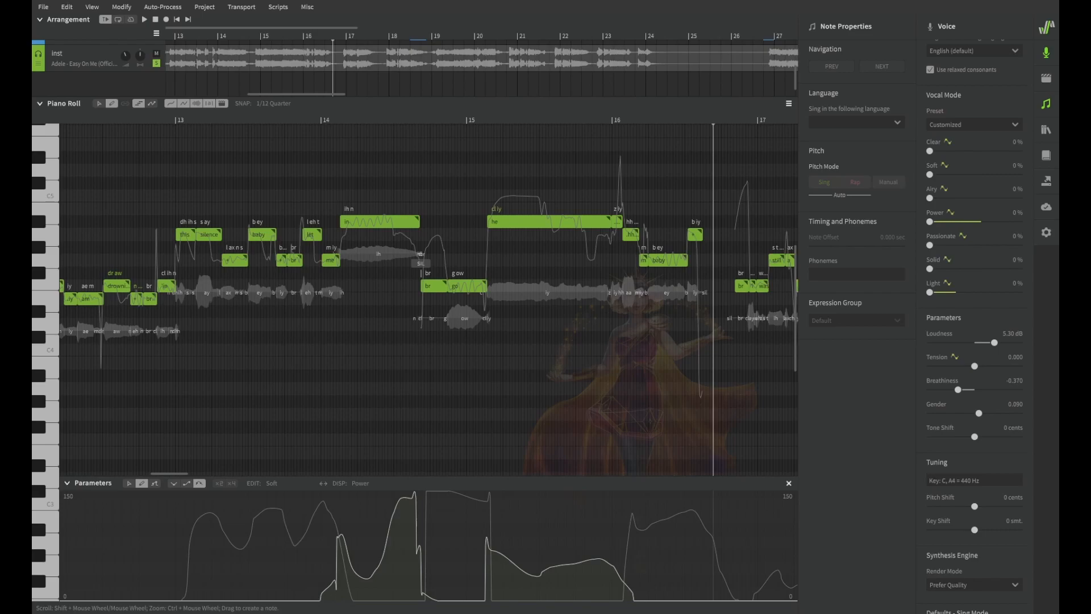
- Return the playhead to just before bar 13 and examine the Soft and Power curves across bars 18 to 22
left_click_drag(157, 120, 150, 120)
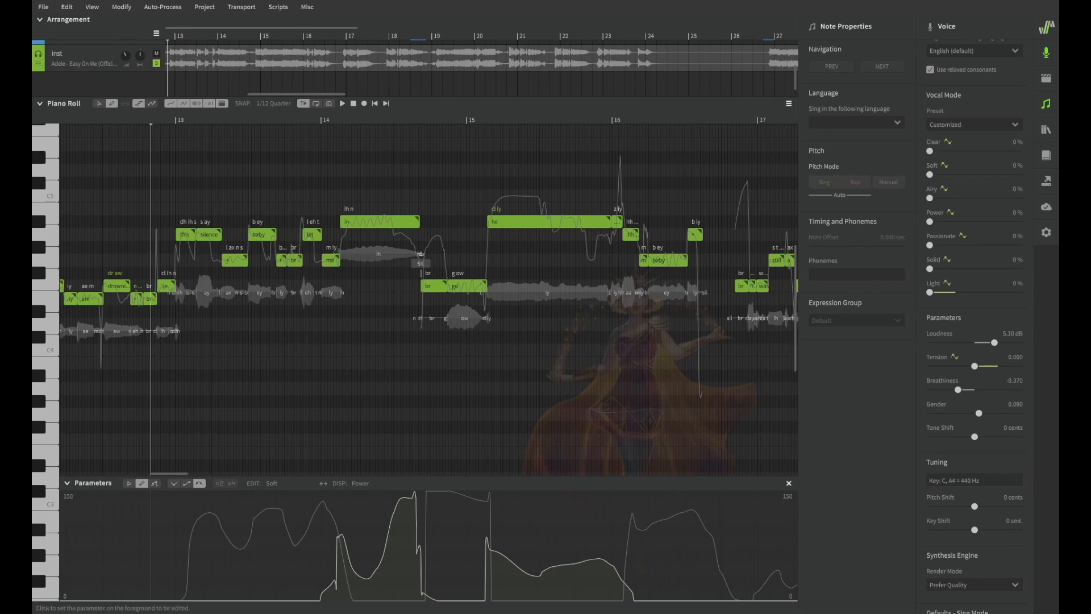
scroll(426, 299, "right", 3)
scroll(426, 299, "right", 12)
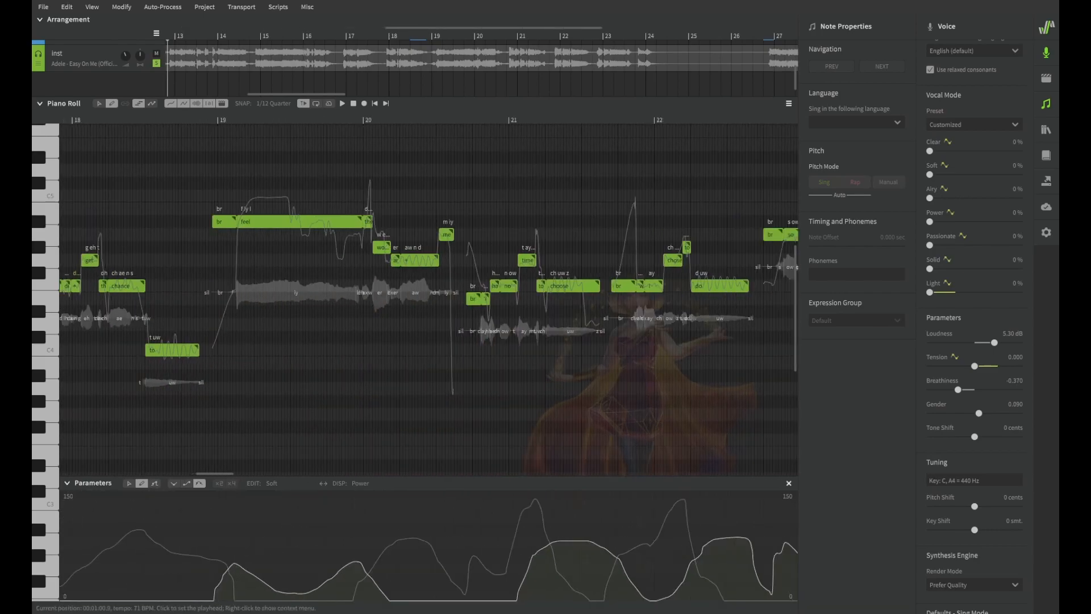
- Solo the praat track in place of inst and play it from bar 19 to about bar 24
left_click(218, 120)
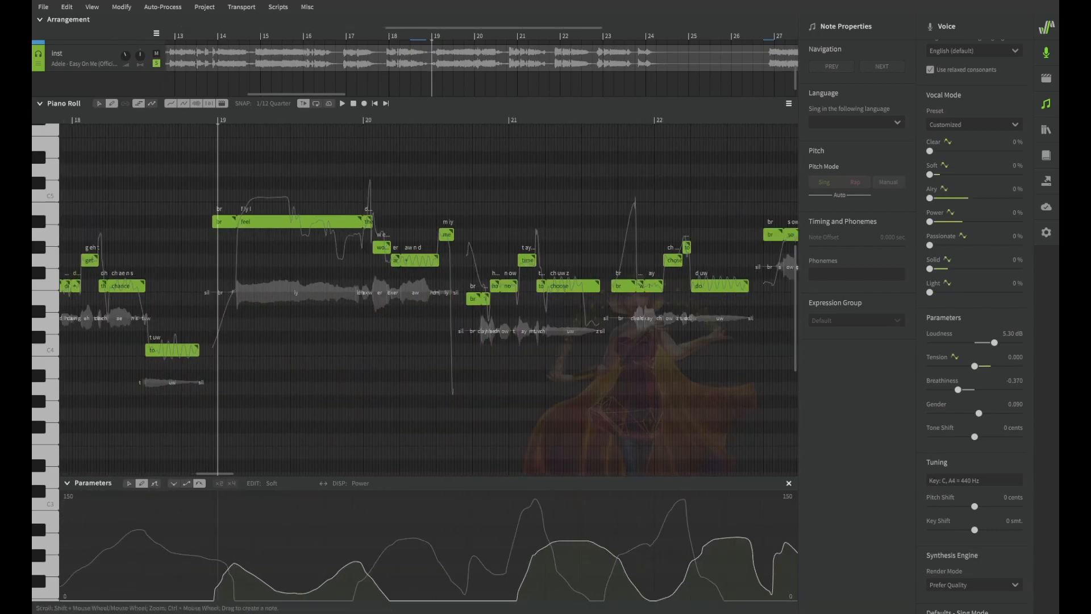
scroll(416, 64, "up", 3)
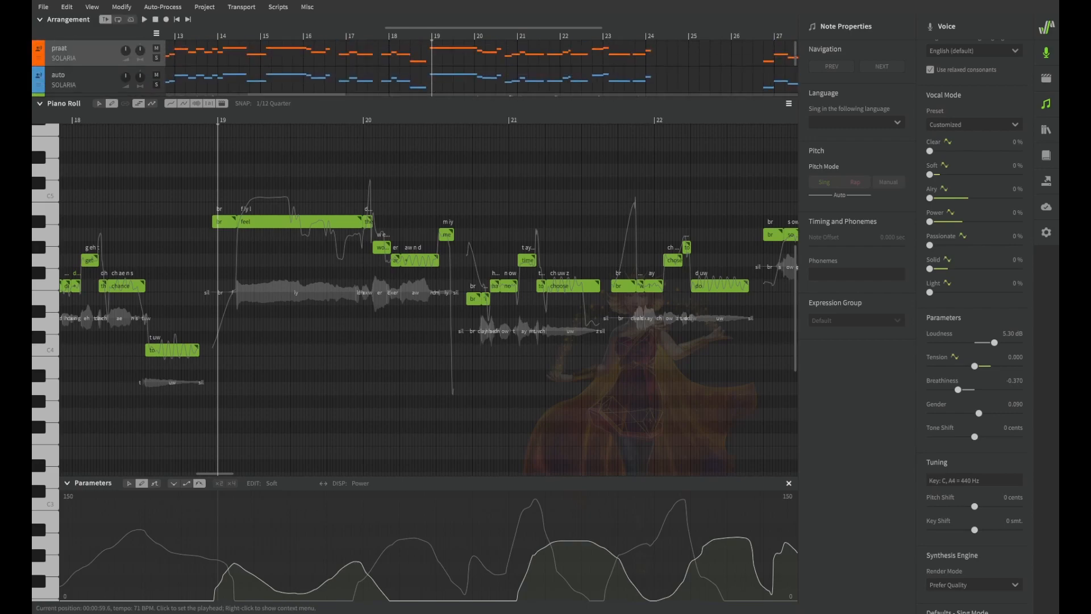
left_click(156, 58)
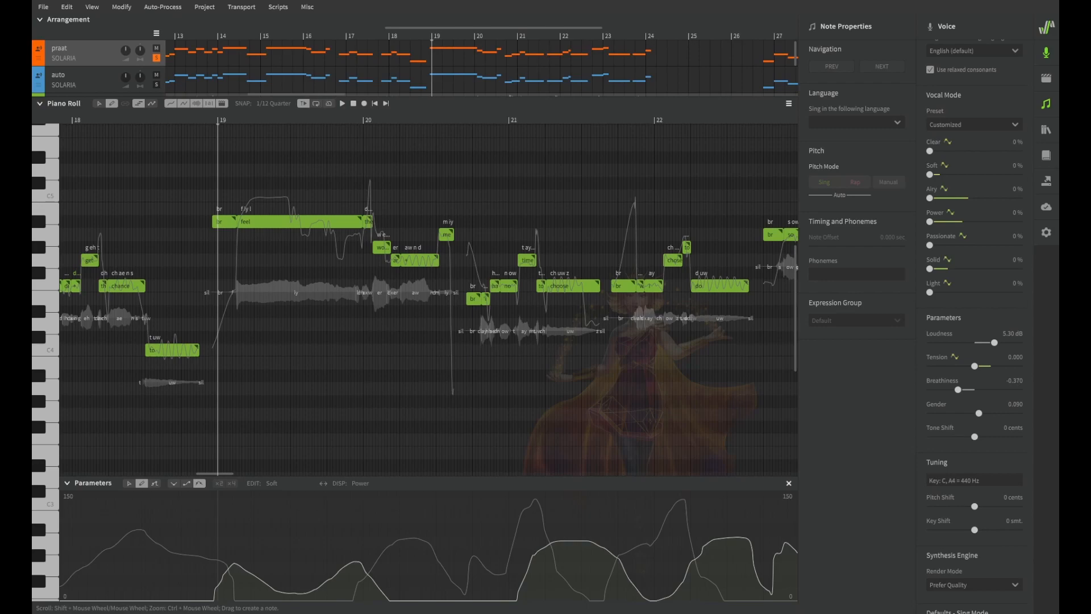
key("space")
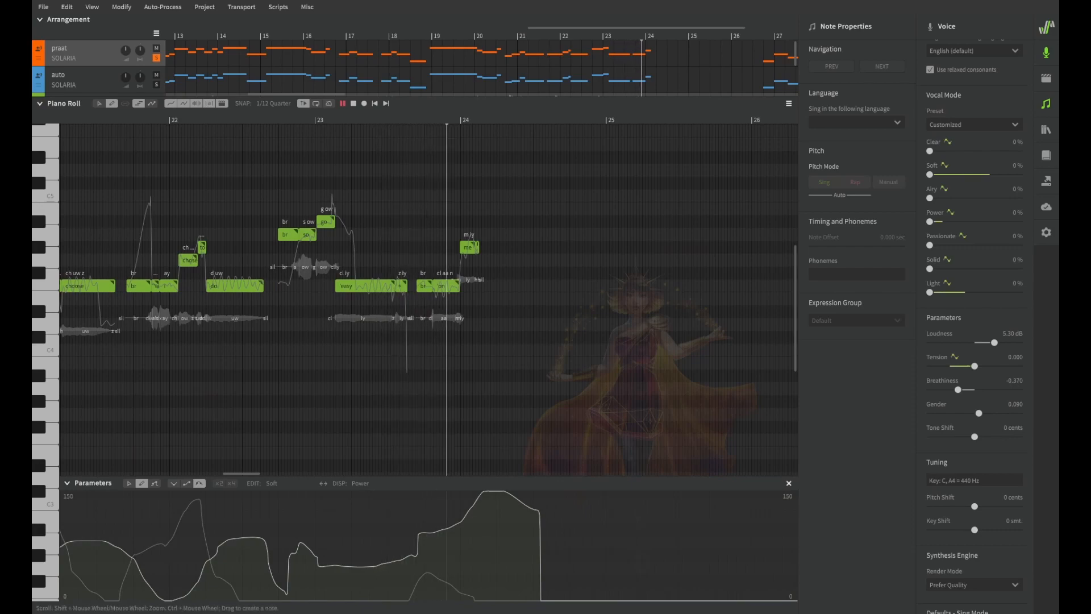
- Return the playhead to around bar 19 and examine the Soft and Power curves across bars 15 to 23
scroll(426, 298, "left", 5)
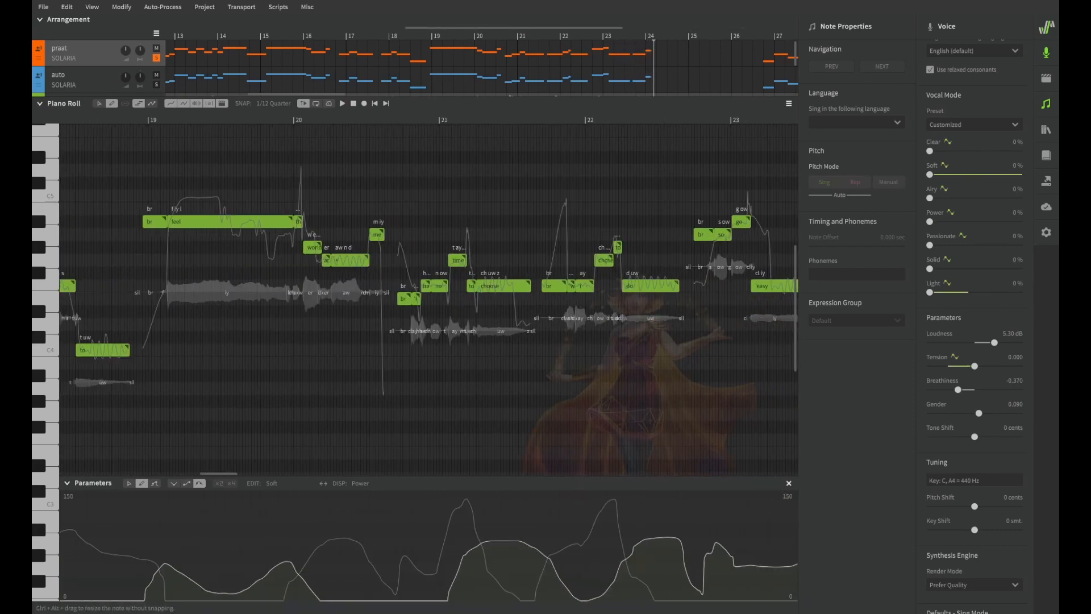
left_click(137, 120)
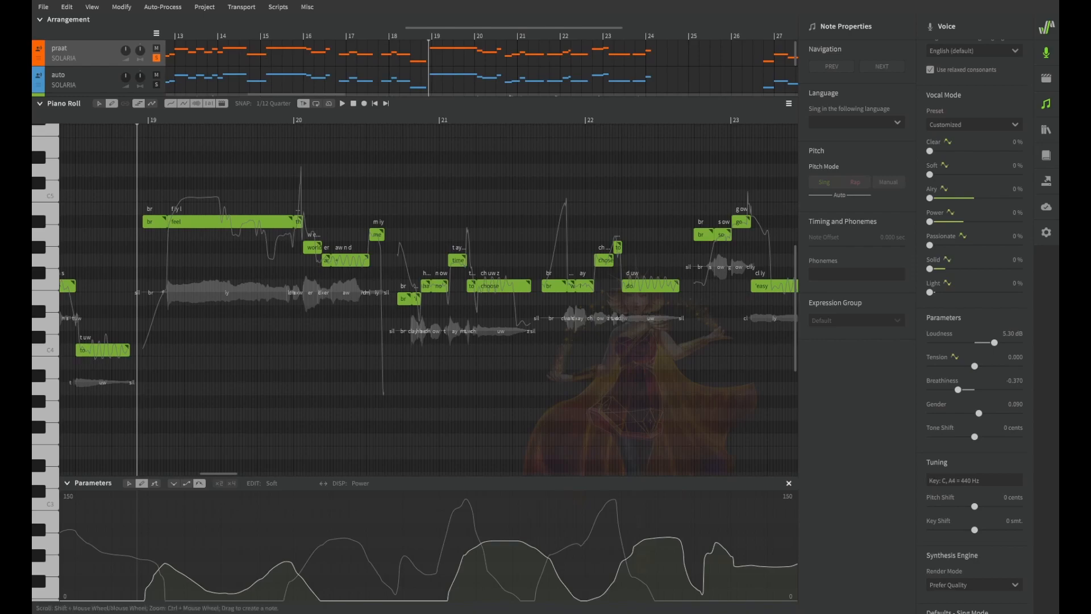
scroll(428, 300, "left", 4)
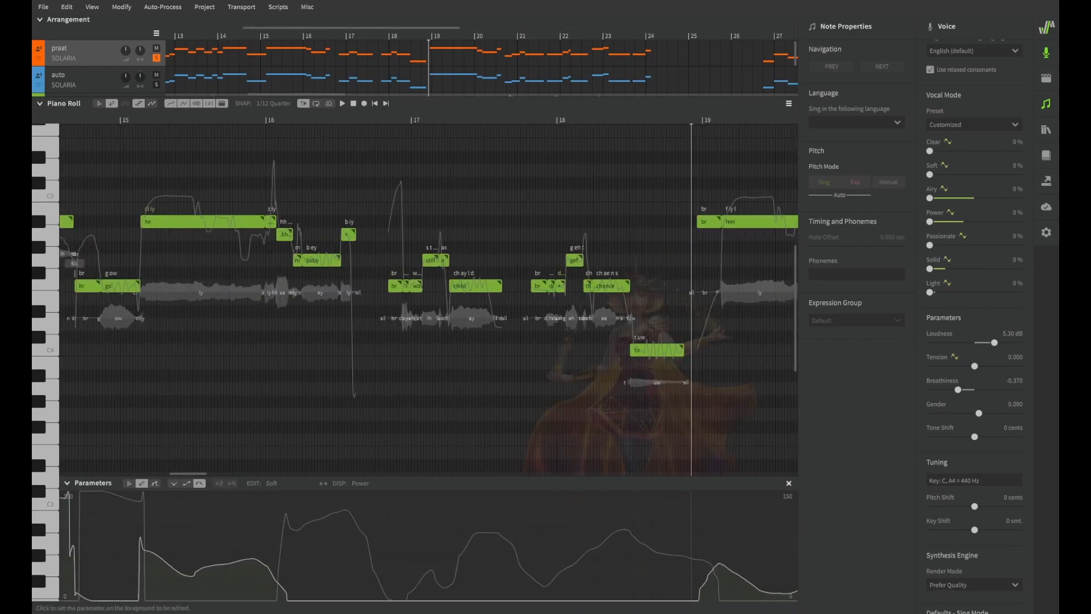
scroll(428, 300, "right", 3)
scroll(428, 300, "right", 2)
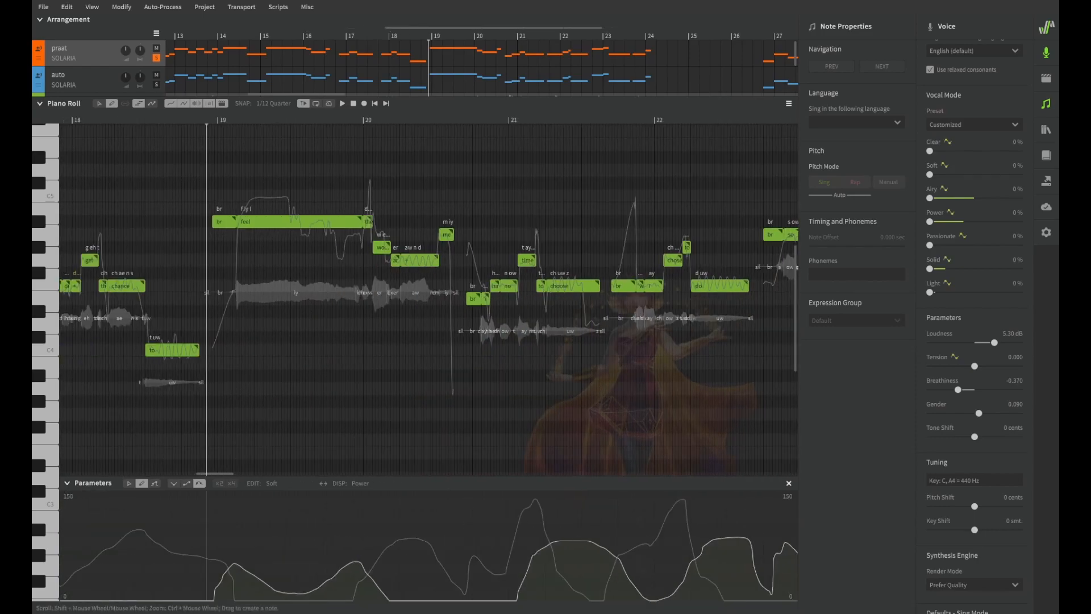
mouse_move(229, 120)
left_mouse_down()
mouse_move(353, 120)
mouse_move(225, 120)
left_mouse_up()
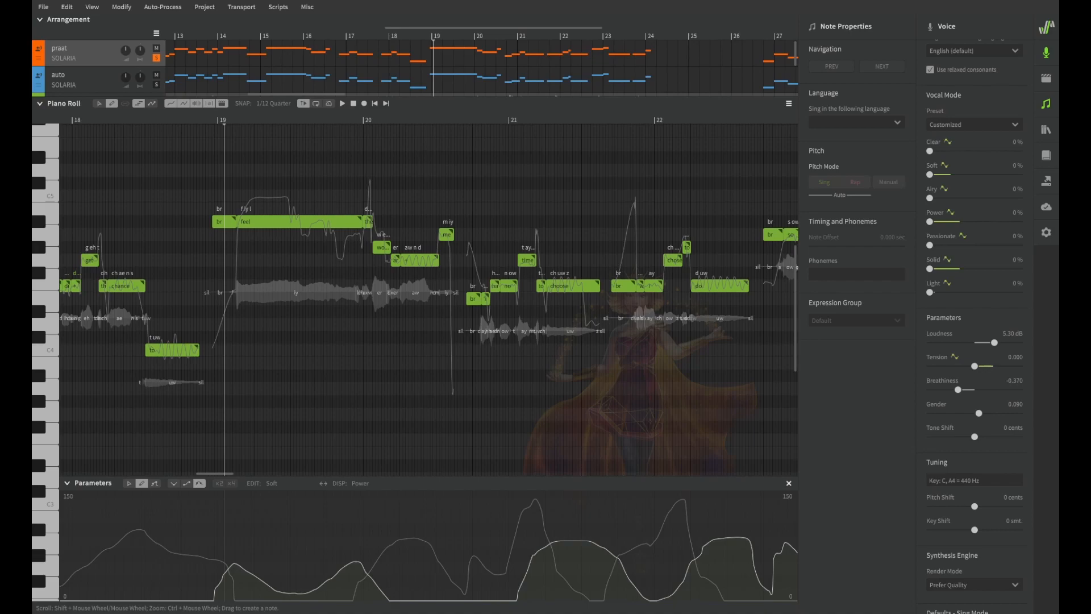
scroll(415, 67, "down", 1)
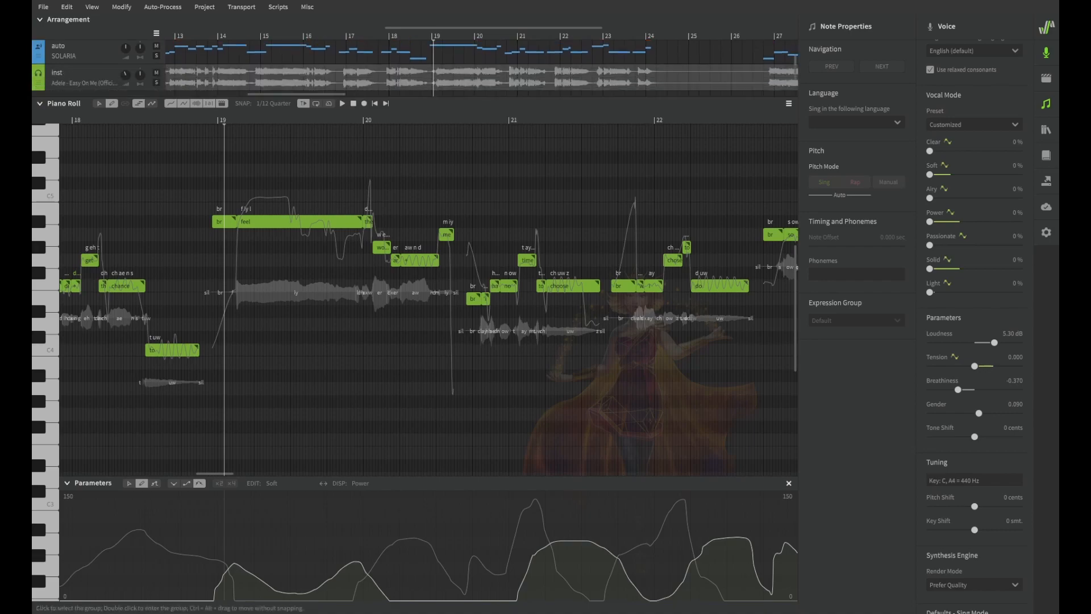
scroll(414, 67, "up", 1)
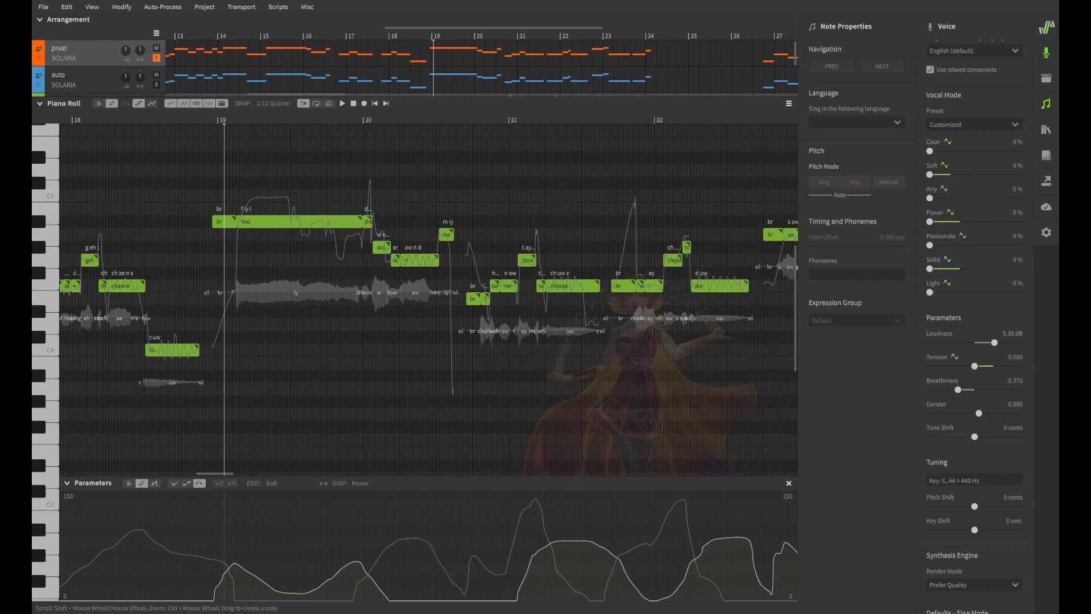
scroll(426, 296, "right", 3)
scroll(426, 296, "left", 2)
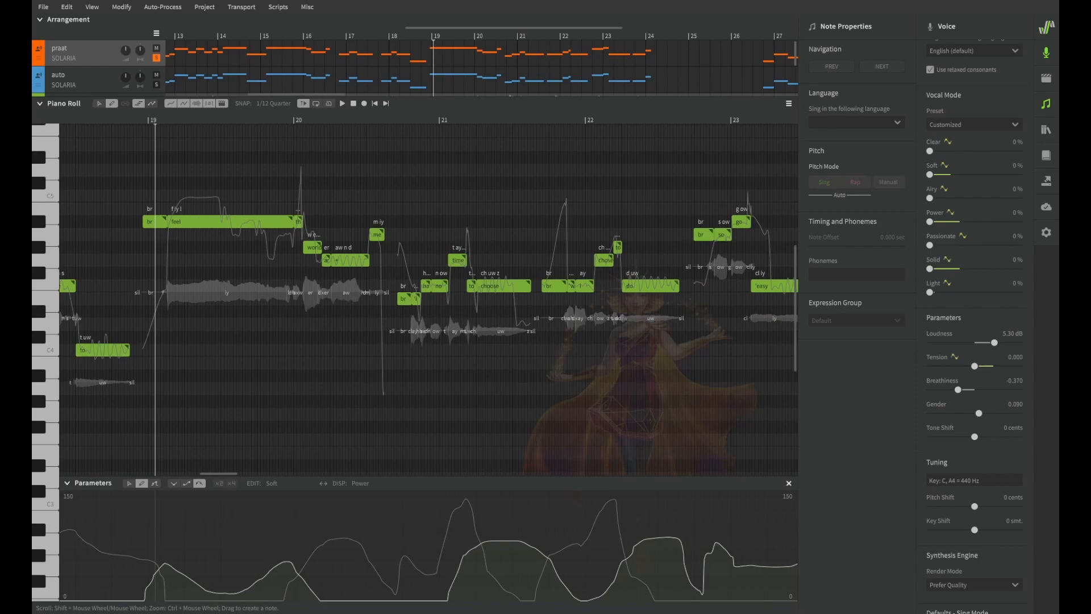
- Draw a raised Soft curve peaking at about 115 from bar 31 to past bar 33
scroll(426, 296, "right", 10)
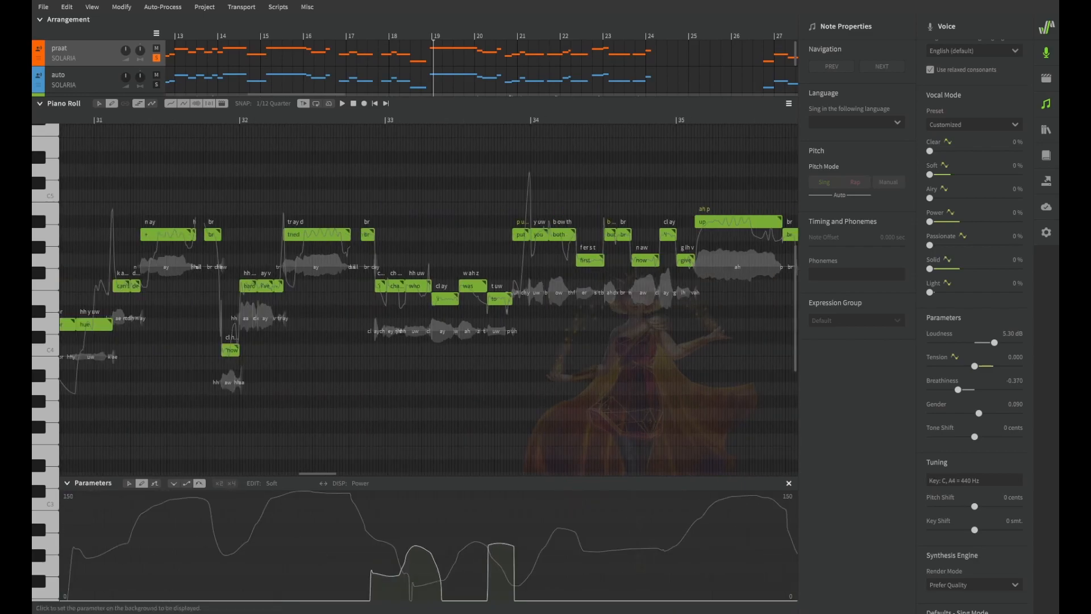
scroll(426, 296, "left", 2)
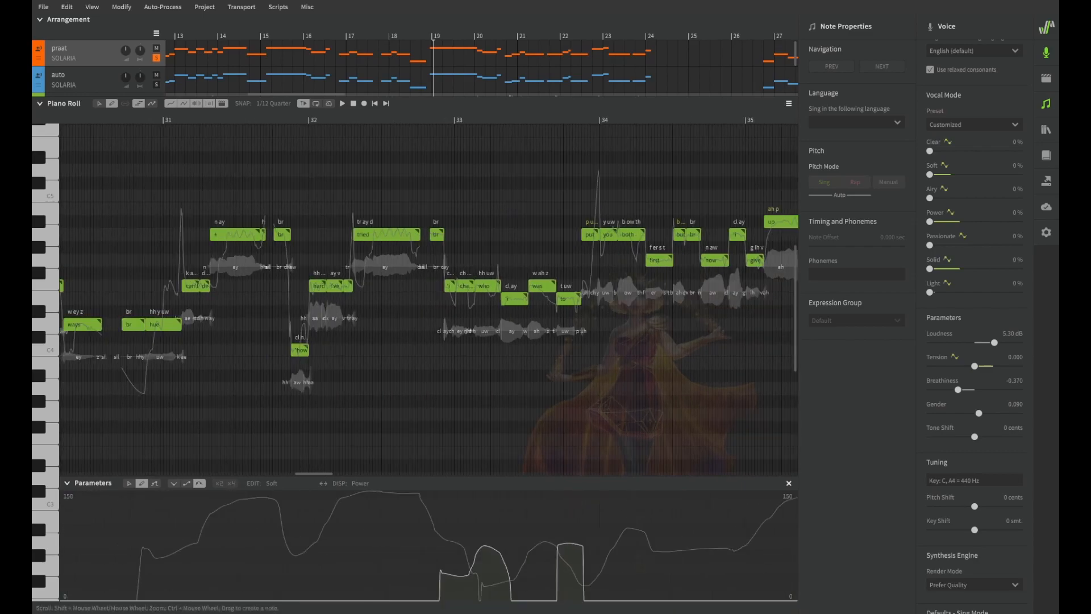
scroll(426, 296, "right", 1)
mouse_move(140, 597)
left_mouse_down()
mouse_move(160, 551)
mouse_move(248, 527)
mouse_move(289, 597)
mouse_move(334, 600)
left_mouse_up()
mouse_move(170, 550)
left_mouse_down()
mouse_move(295, 521)
mouse_move(389, 525)
mouse_move(502, 549)
mouse_move(514, 600)
left_mouse_up()
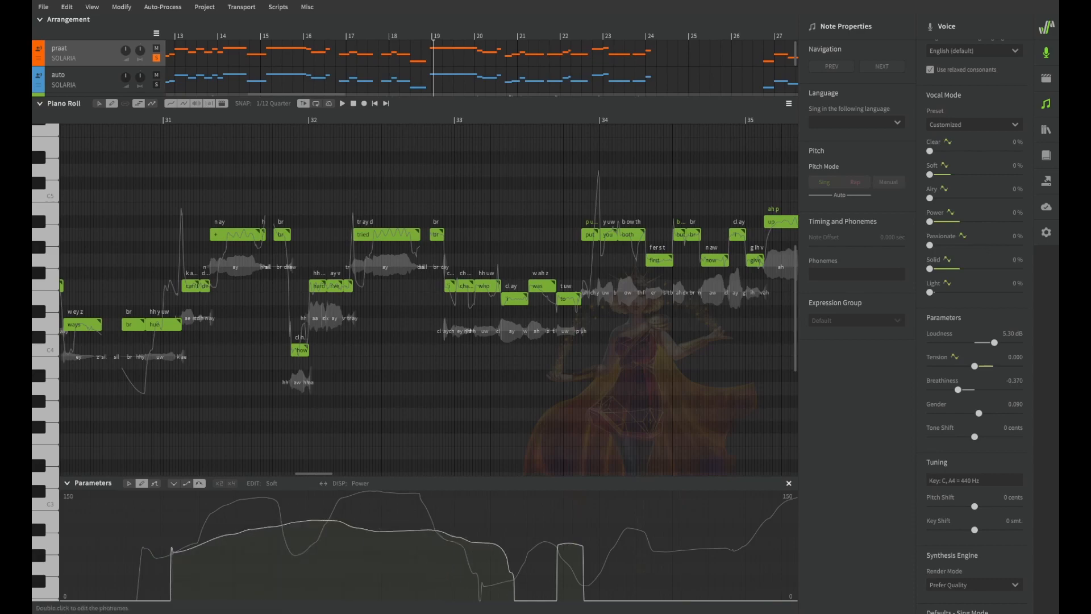
- Play the vocal from just before bar 31 past bar 33, and move the playhead through bar 31 to inspect the mode values
left_click(123, 120)
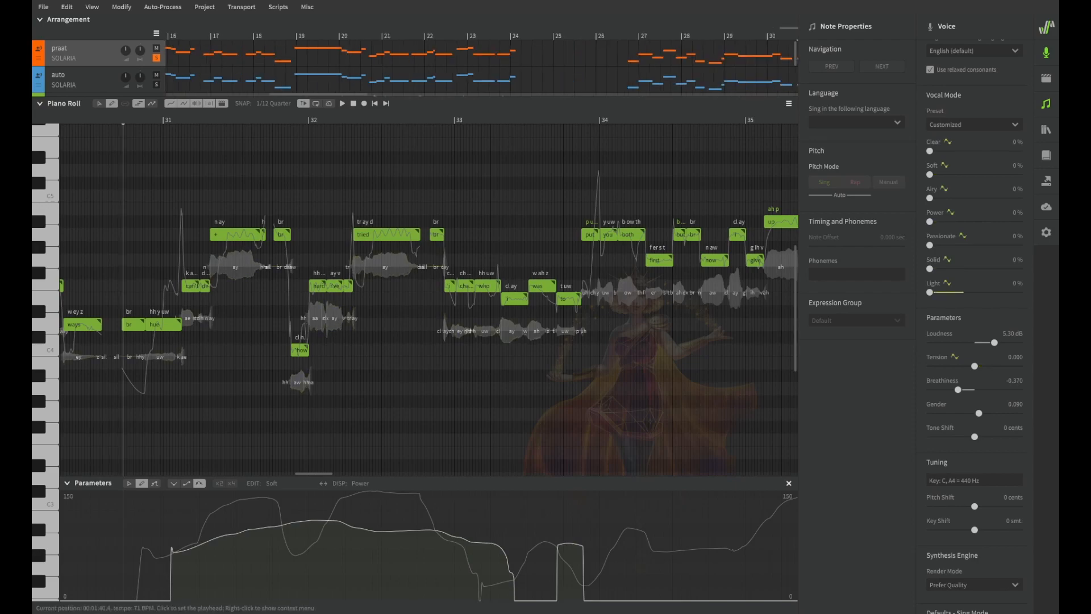
key("space")
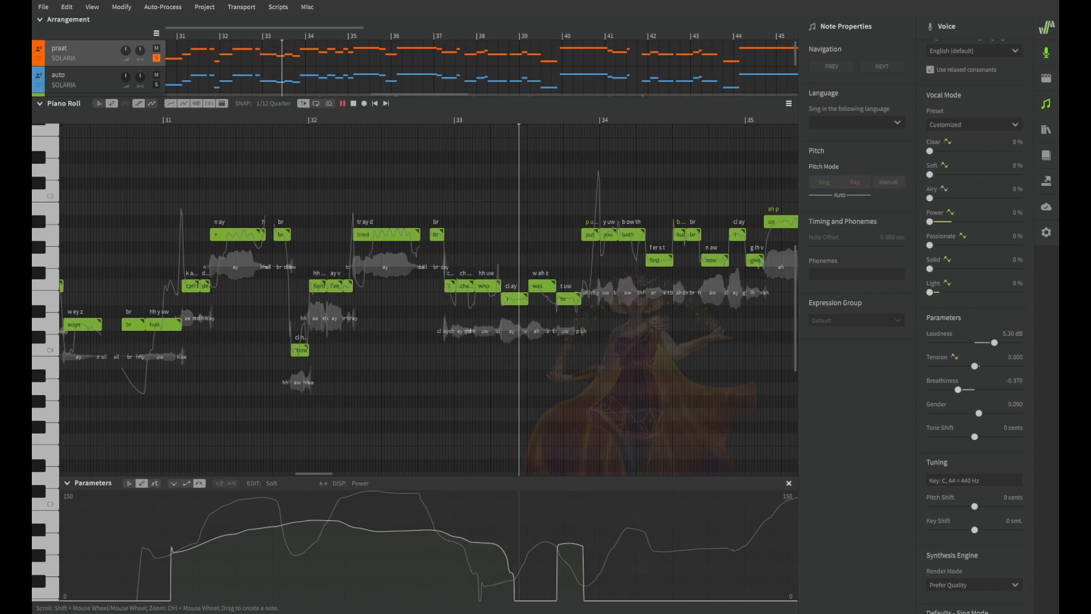
key("space")
left_click_drag(158, 120, 341, 119)
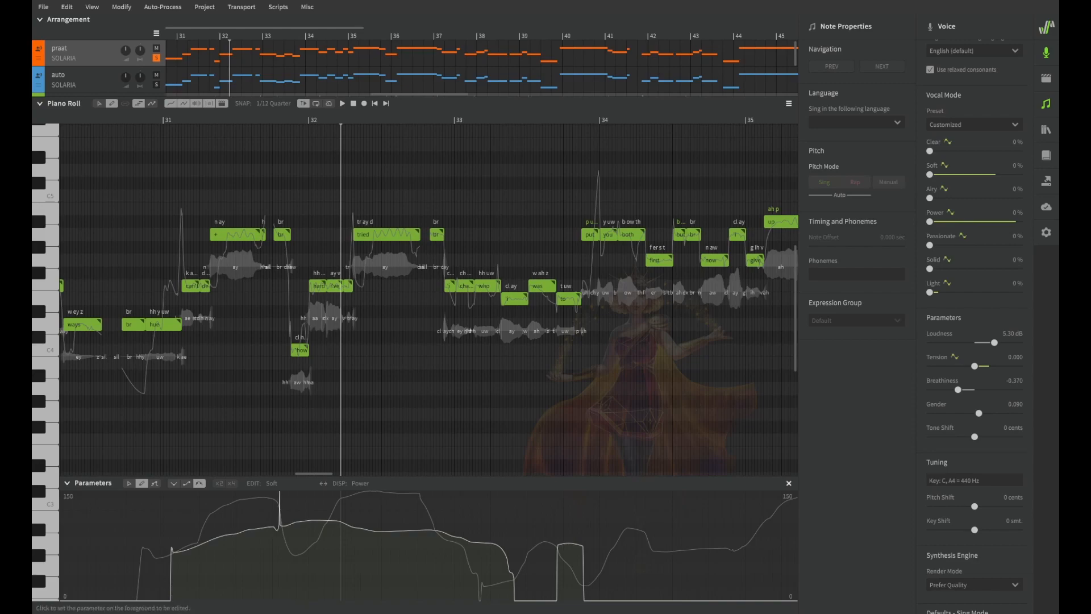
- Try flattening the Tension curve close to 0 from just before bar 31 past bar 33, and return to editing Soft
left_click(273, 483)
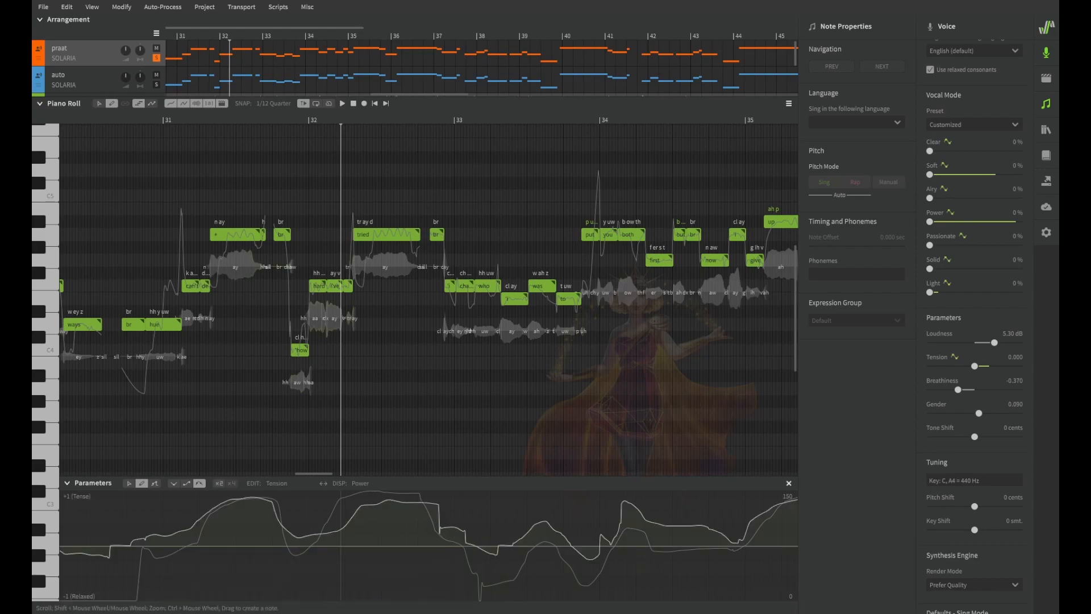
mouse_move(134, 541)
left_mouse_down()
mouse_move(332, 540)
mouse_move(384, 496)
mouse_move(455, 539)
mouse_move(465, 533)
left_mouse_up()
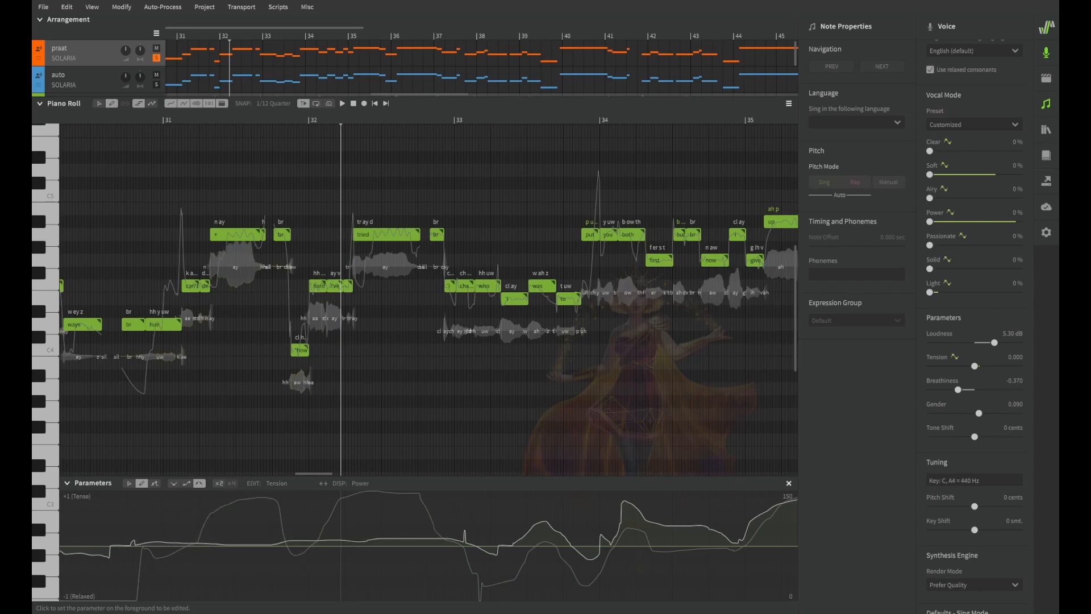
left_click(273, 483)
- Play the vocal with the flattened Tension from just before bar 31 past bar 33
left_click(119, 120)
key("space")
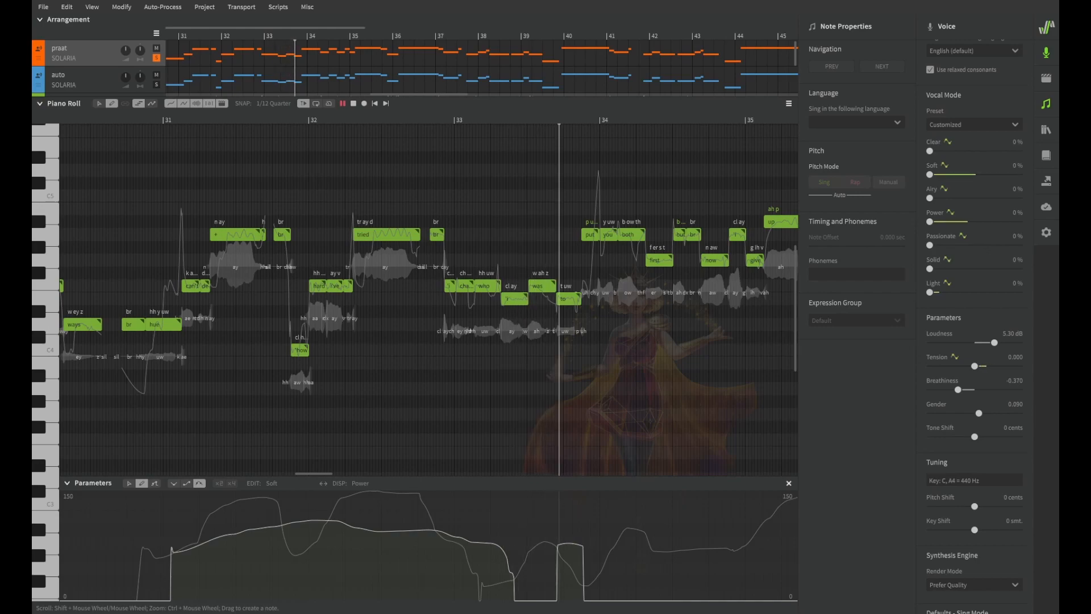
key("space")
key("space")
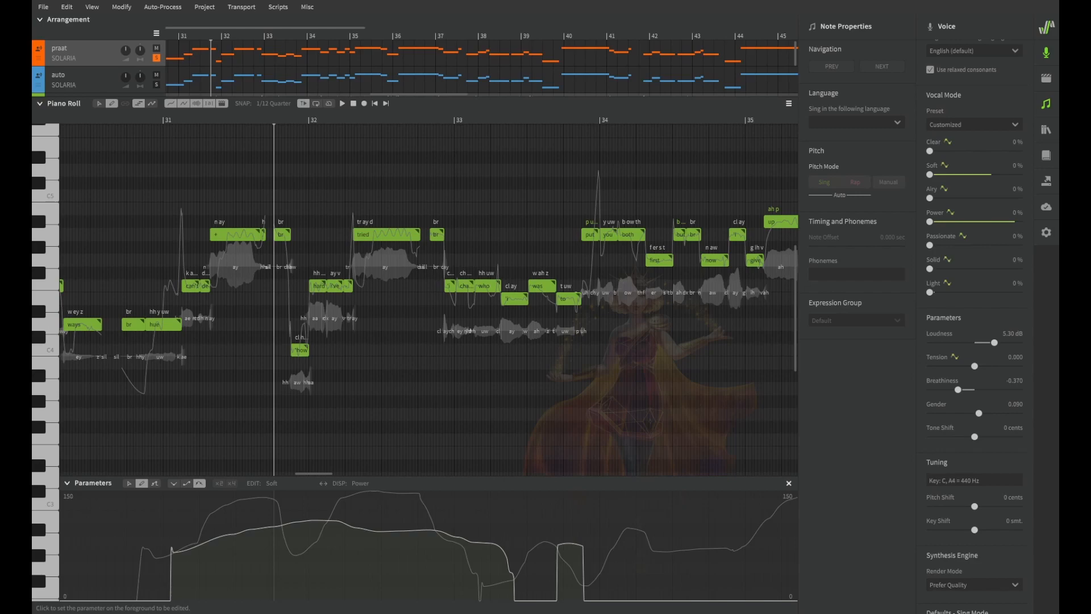
- Try cutting the Power curve to 0 over the "how" note just before bar 32, and play the phrase from before bar 31
left_click(323, 483)
left_click_drag(282, 598, 325, 599)
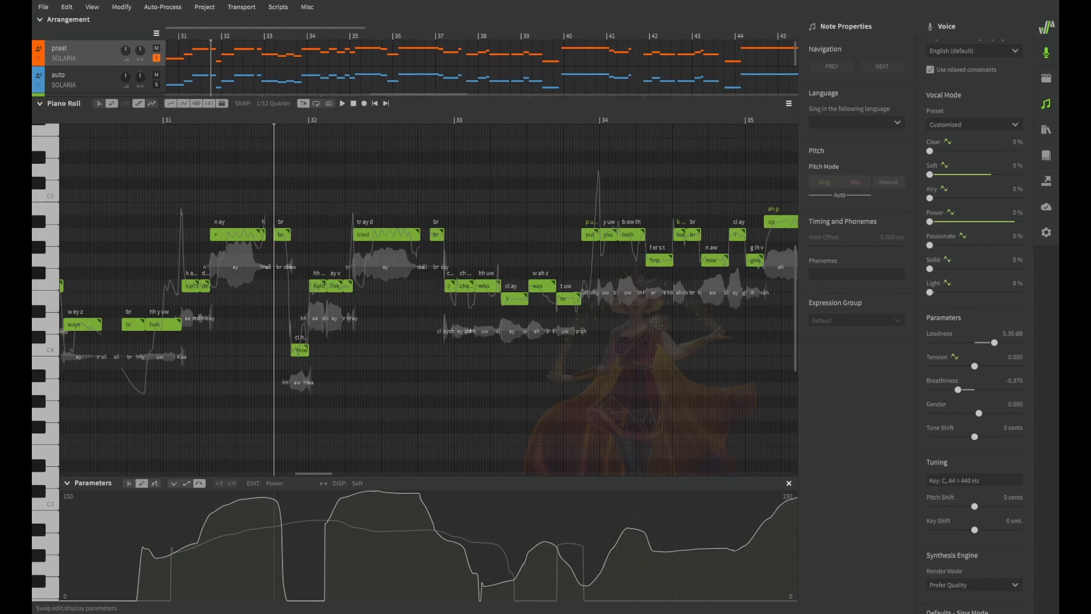
left_click(129, 120)
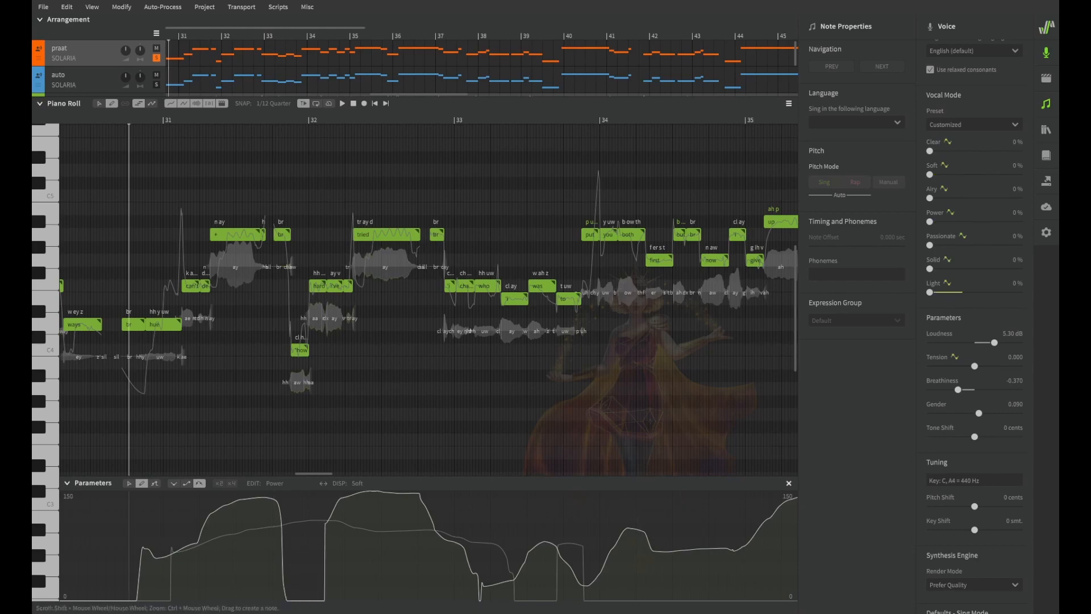
key("space")
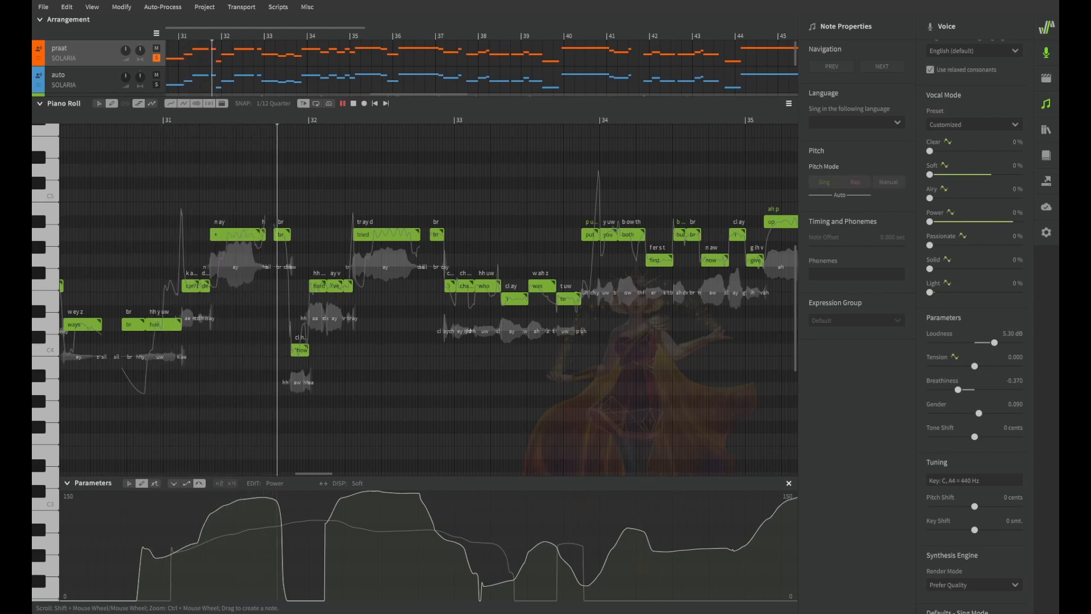
key("space")
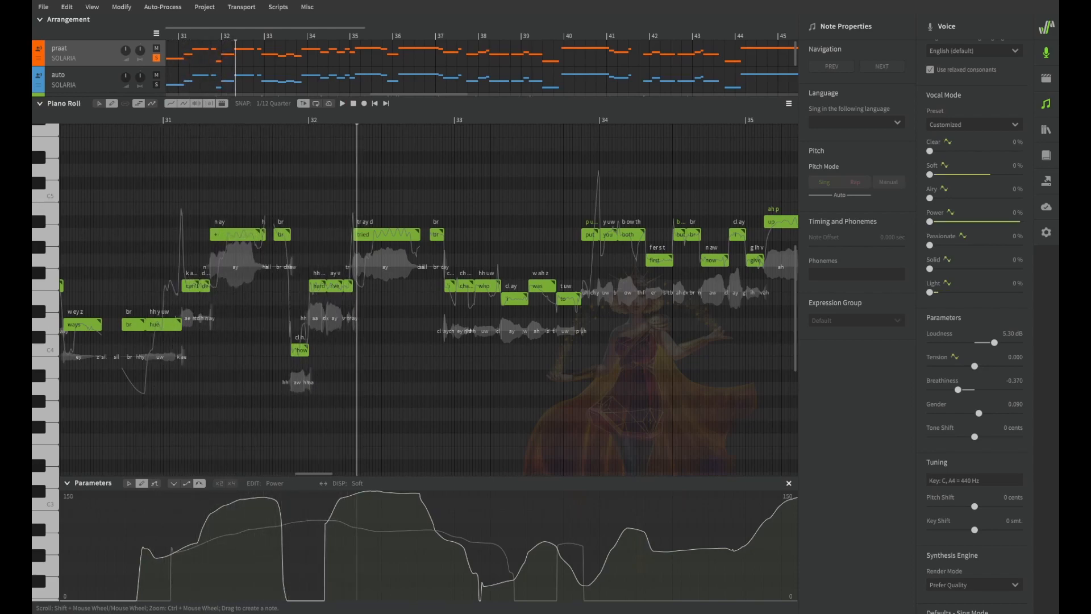
- Undo the Power cut before bar 32 and replay the "how" phrase repeatedly to compare the sound
left_click(263, 120)
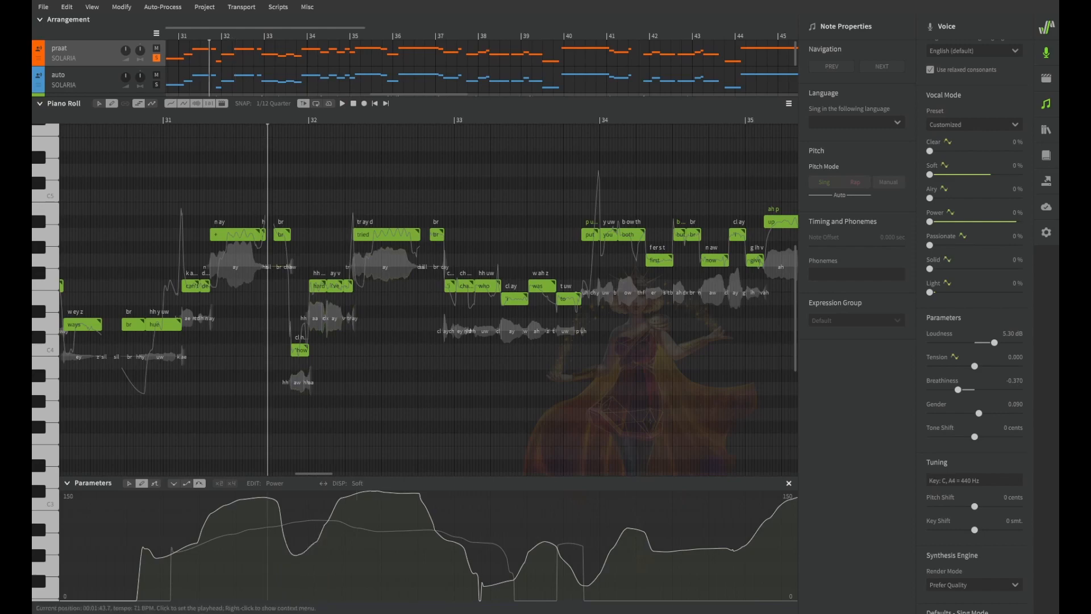
key("space")
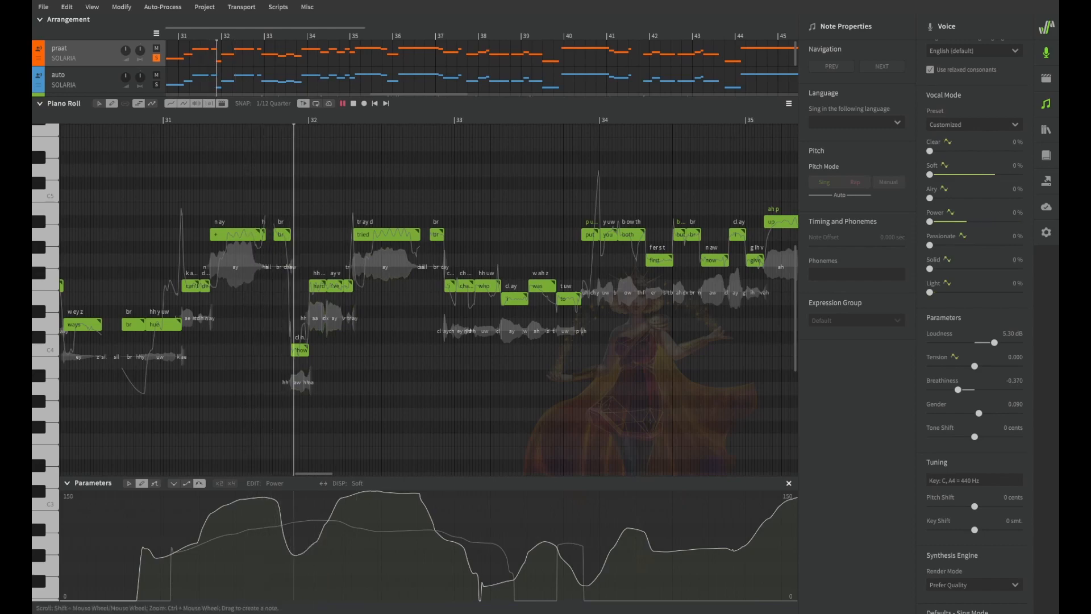
key("space")
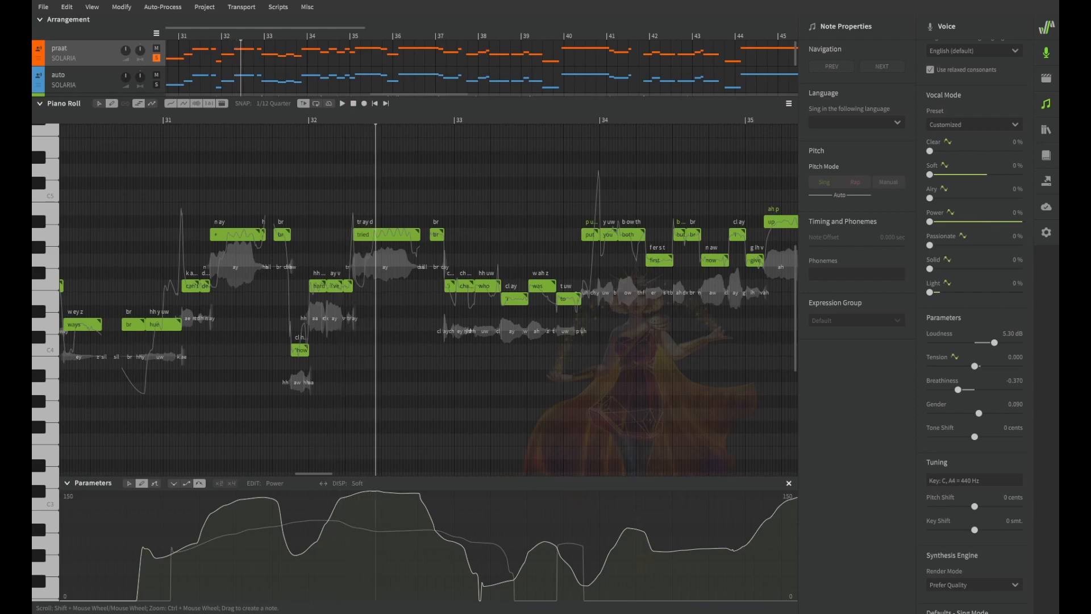
key("ctrl+z")
left_click(278, 120)
key("space")
key("space")
key("ctrl+y")
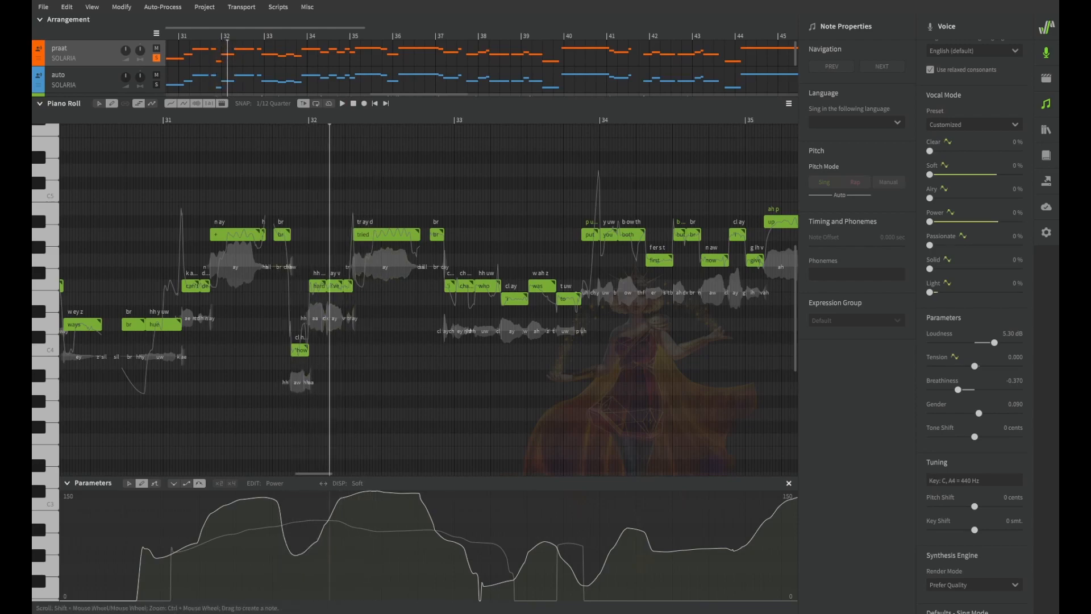
left_click(261, 120)
key("space")
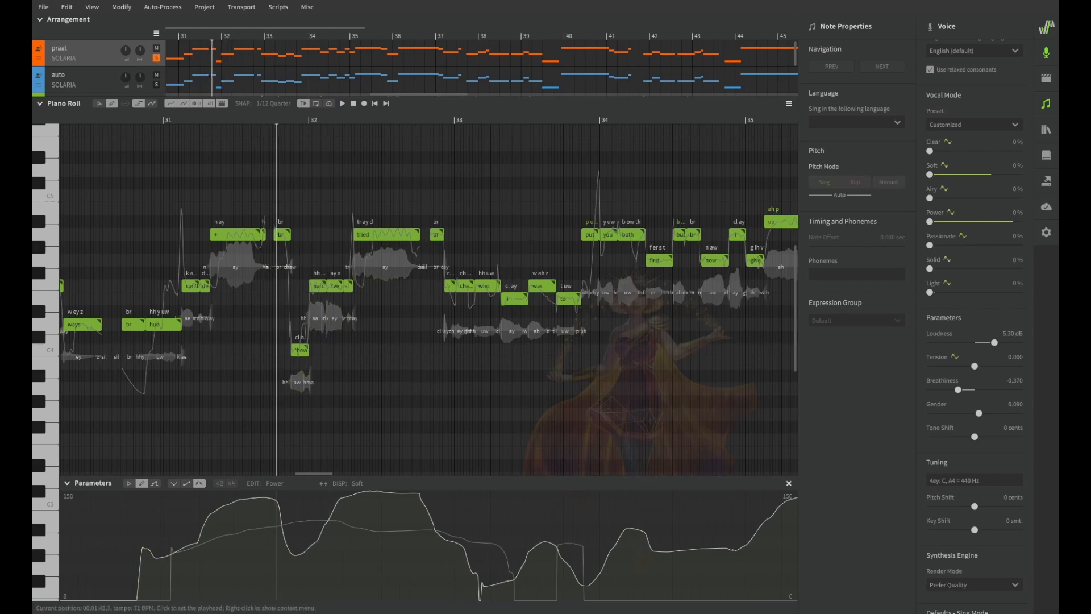
key("space")
- Return the playhead to just before bar 31, make Solid the edited parameter, and examine its curve across bars 26 to 33
left_click_drag(319, 120, 137, 120)
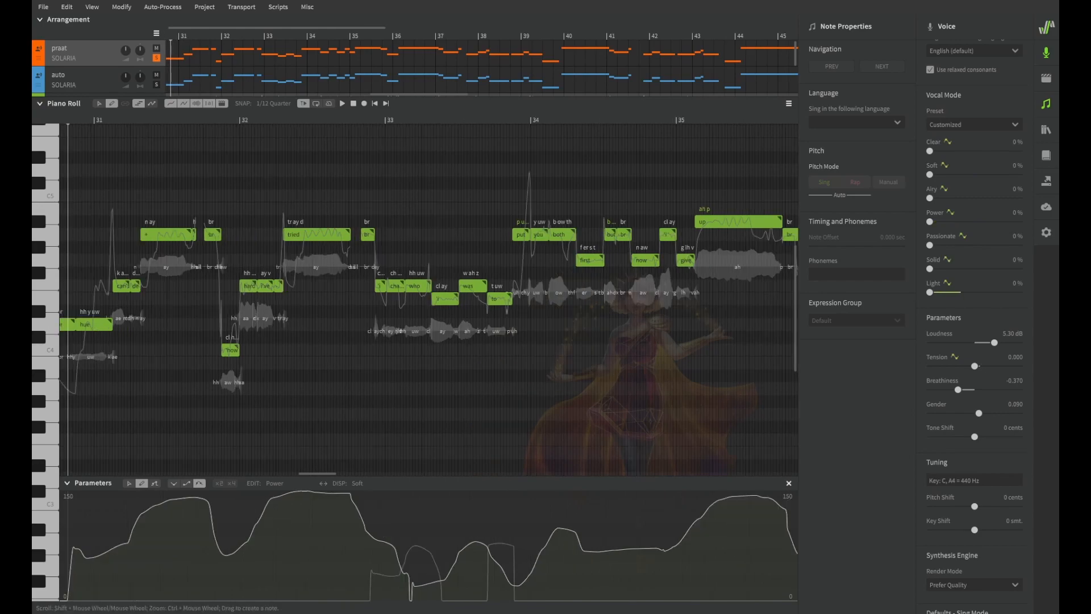
scroll(429, 299, "left", 2)
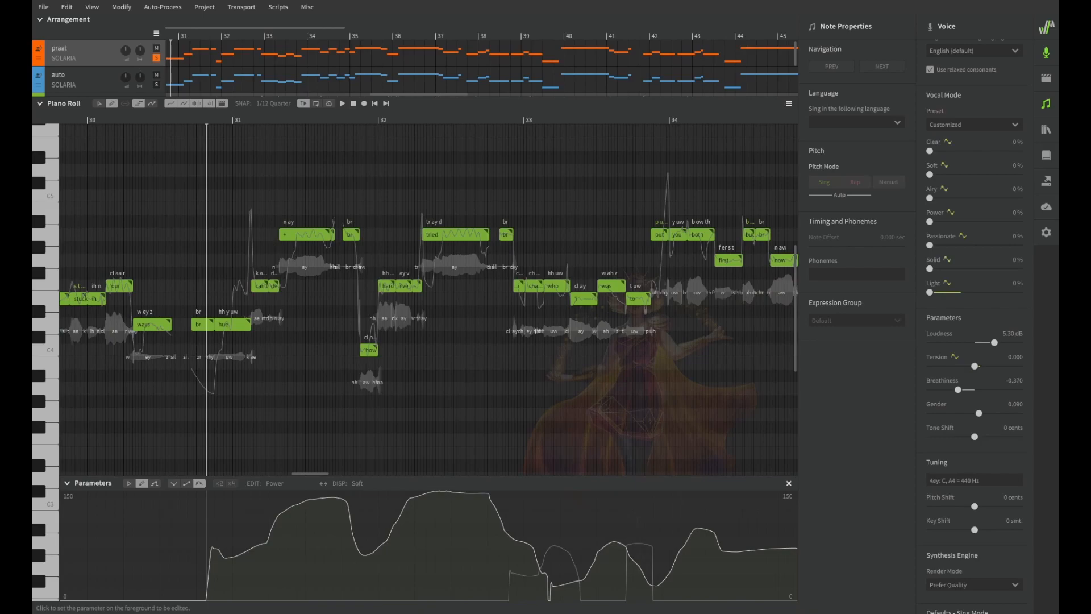
left_click(276, 452)
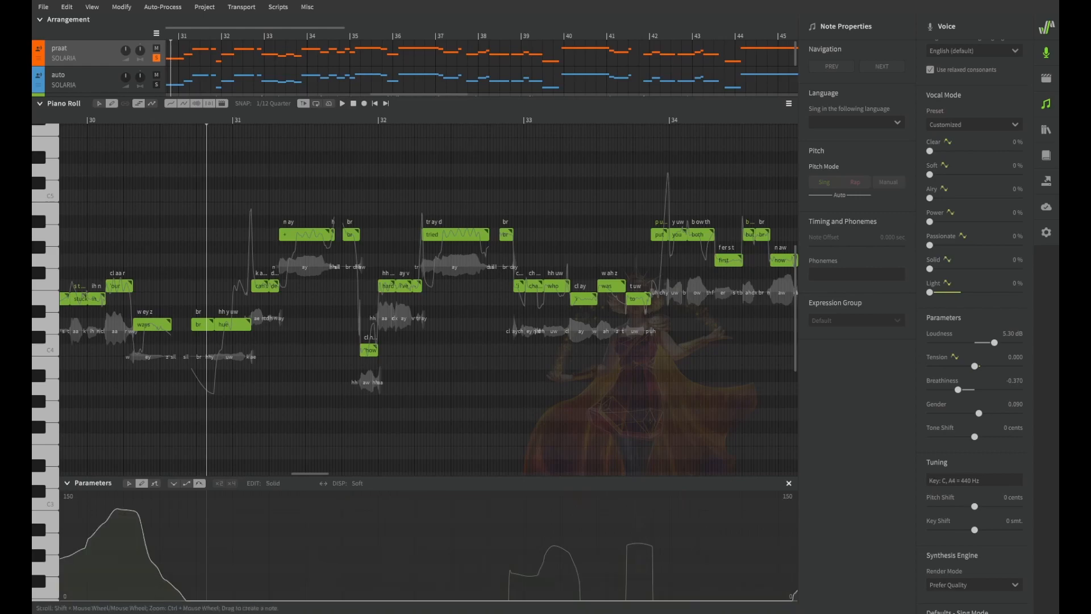
scroll(338, 362, "down", 2)
scroll(337, 363, "left", 4)
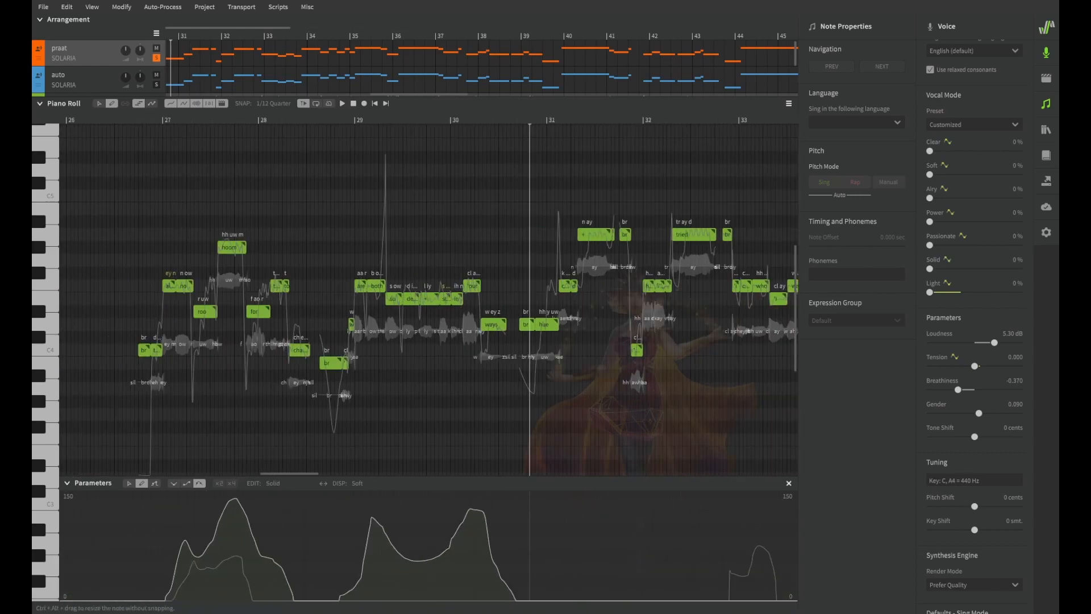
- Place the playhead just before bar 27 and display the Power curve behind the Solid curve
scroll(429, 299, "right", 4)
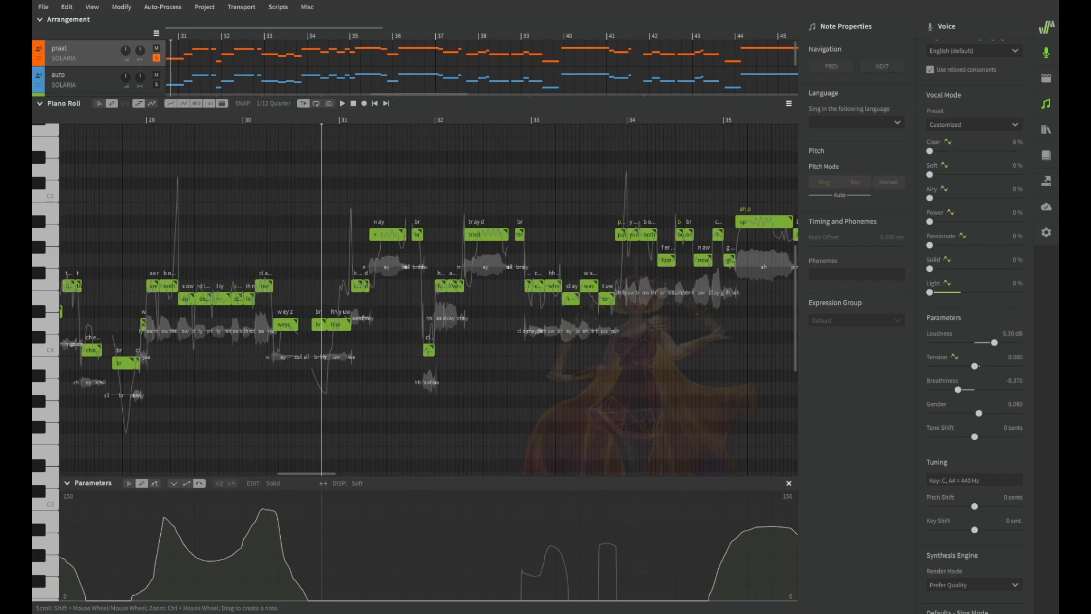
scroll(426, 295, "left", 5)
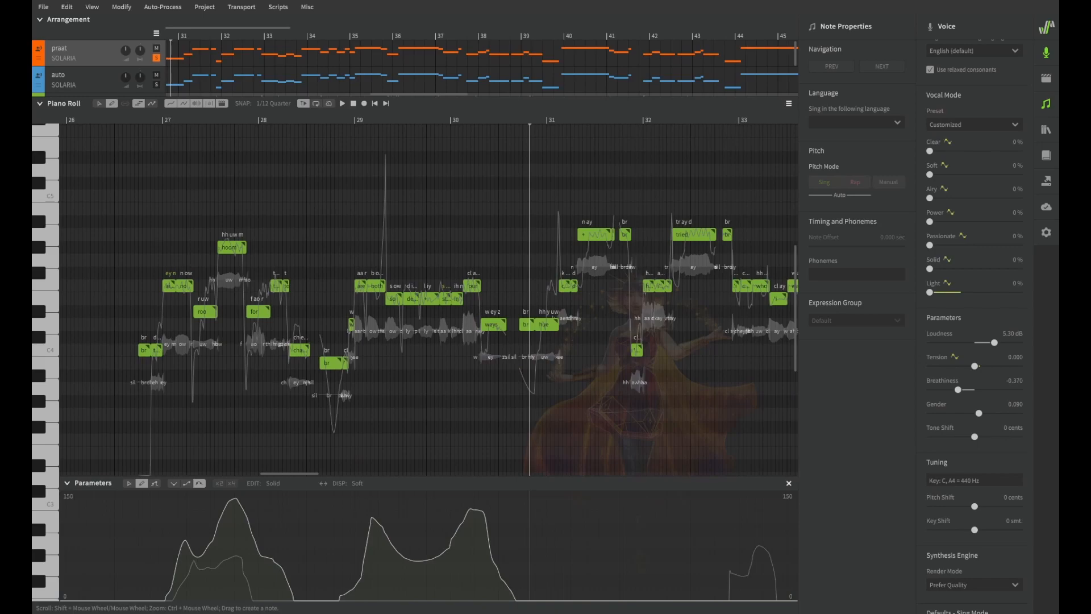
scroll(426, 295, "left", 1)
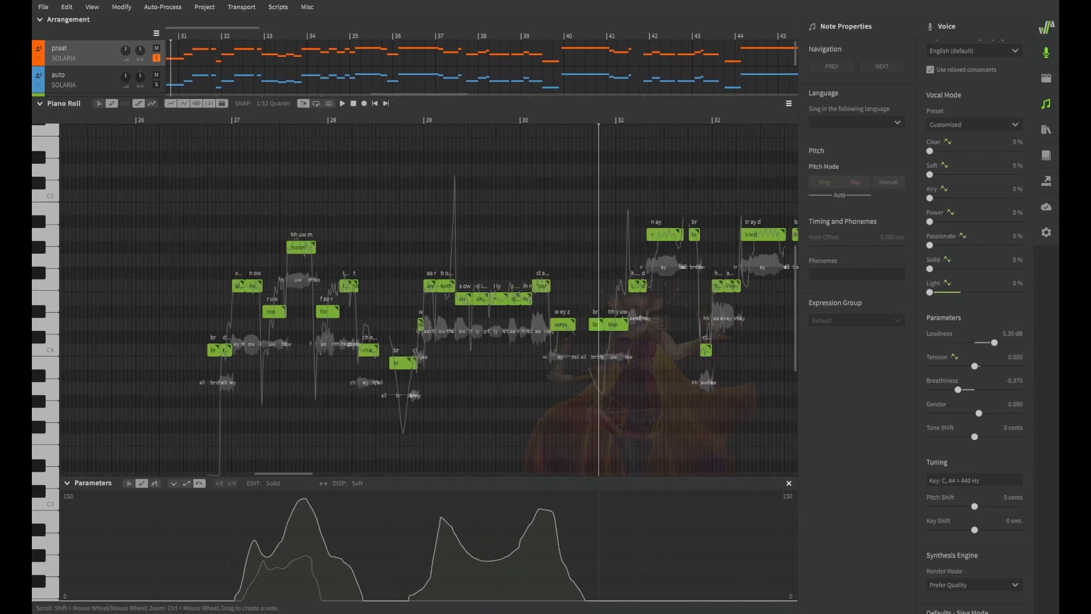
left_click(211, 120)
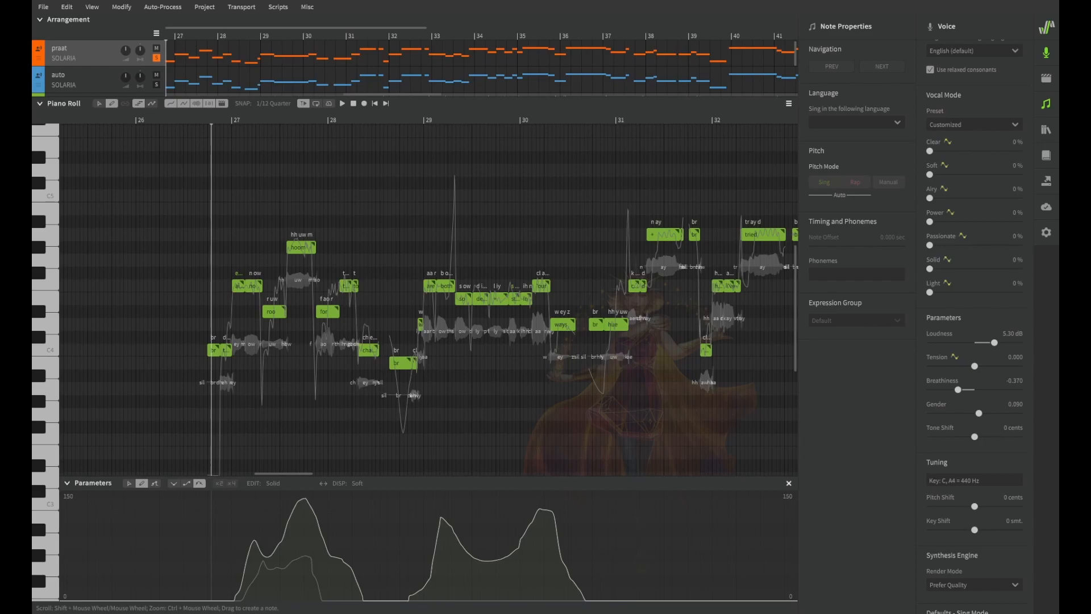
scroll(232, 295, "up", 2)
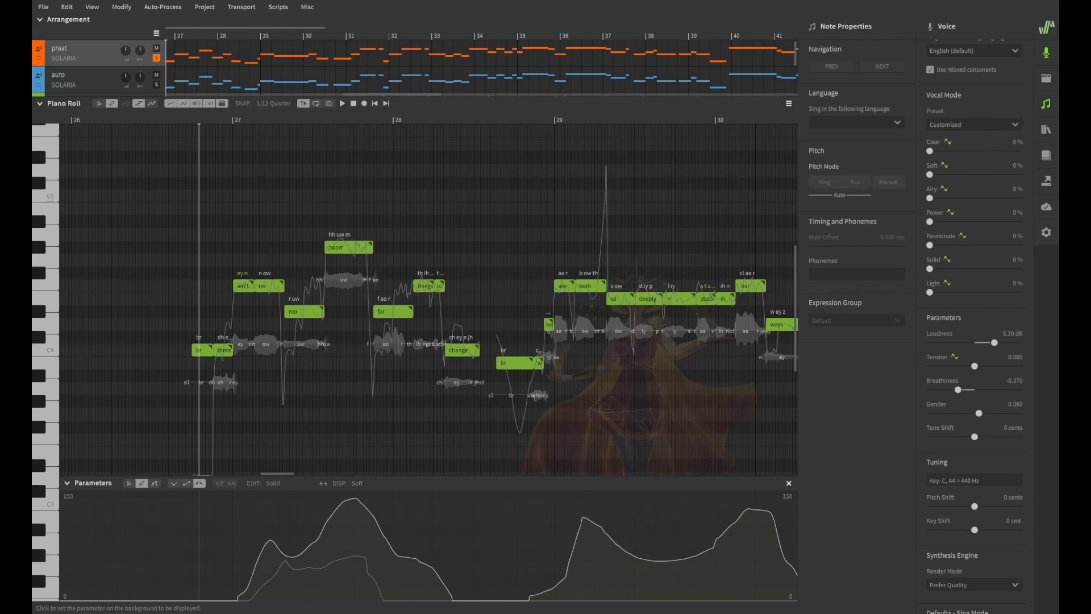
left_click(361, 433)
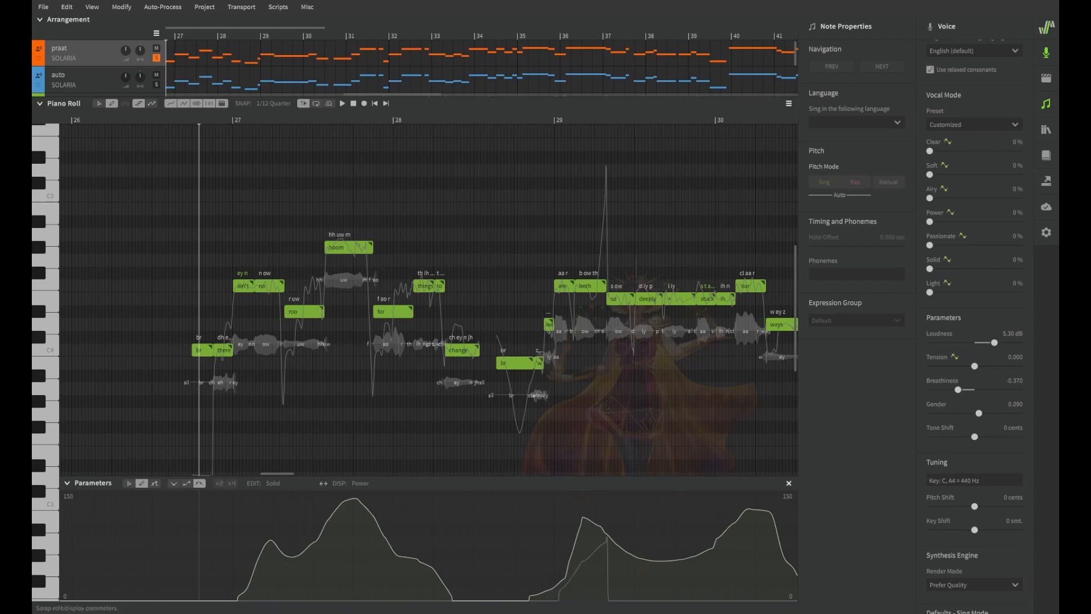
- Compare the Solid and Power curves from bar 27 to bar 36, and play the phrase from just before bar 27 into bar 28
scroll(426, 298, "right", 5)
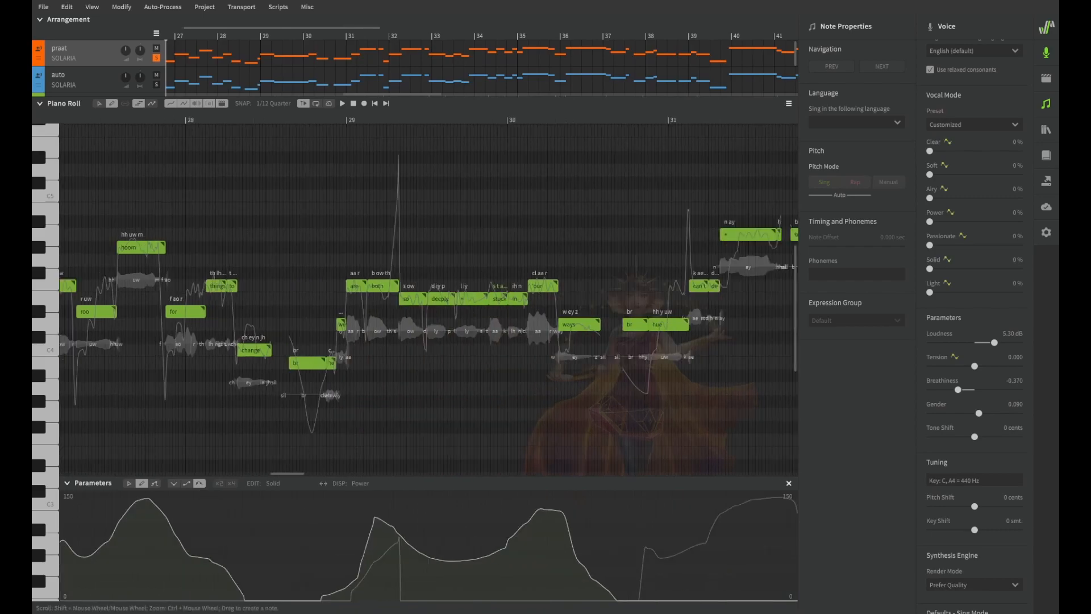
scroll(426, 298, "right", 4)
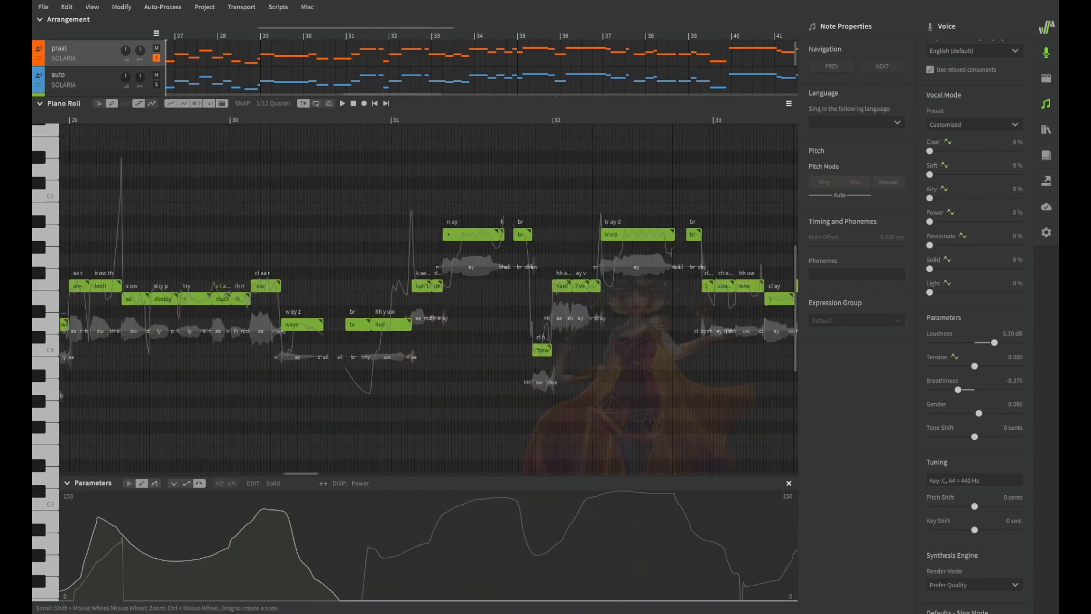
scroll(426, 298, "right", 12)
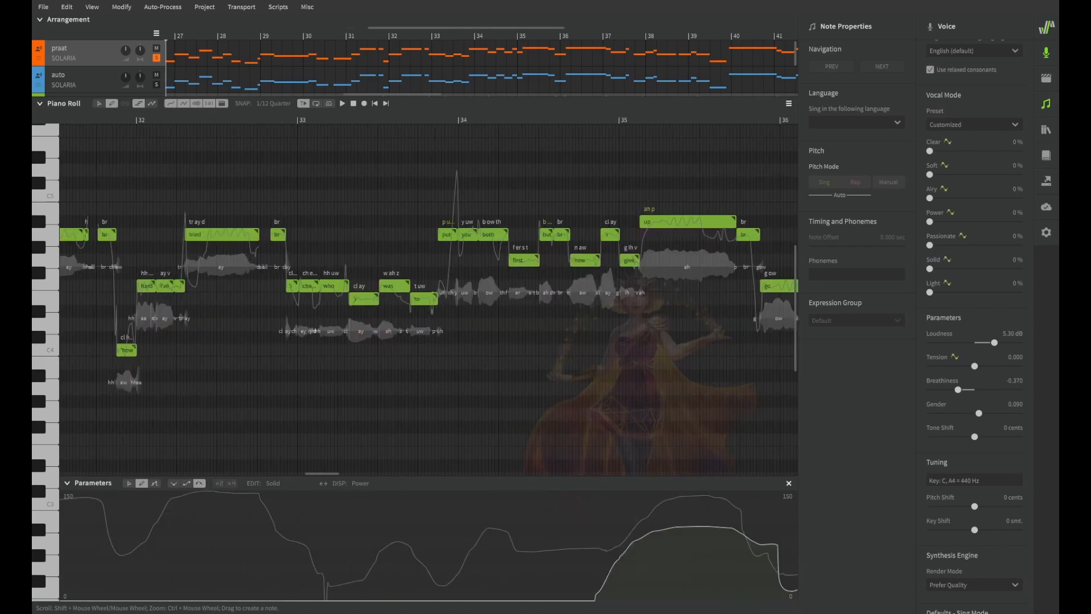
scroll(426, 298, "left", 20)
scroll(429, 298, "right", 5)
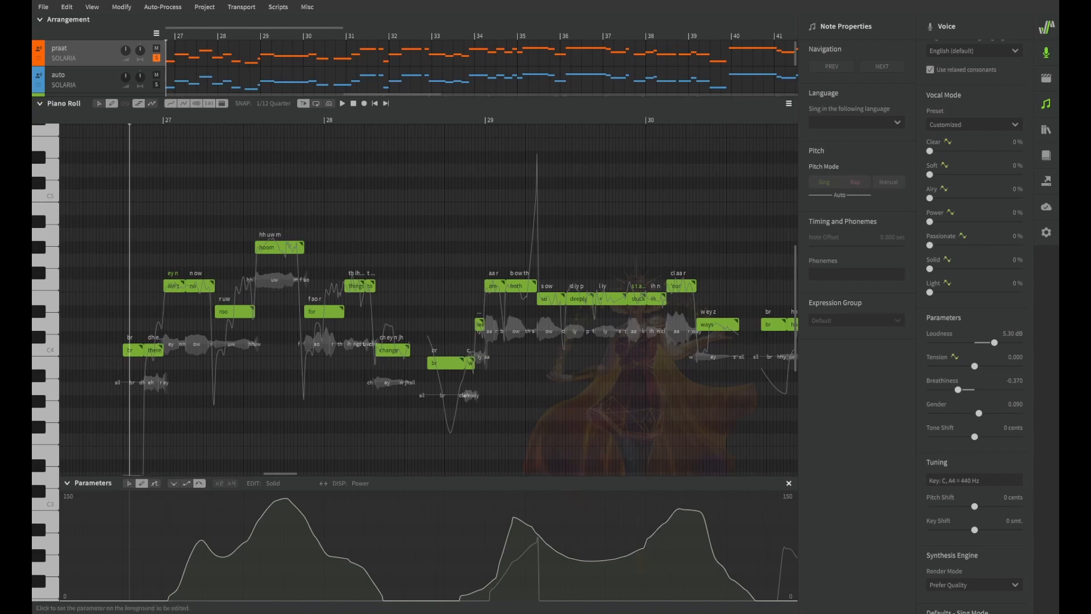
key("space")
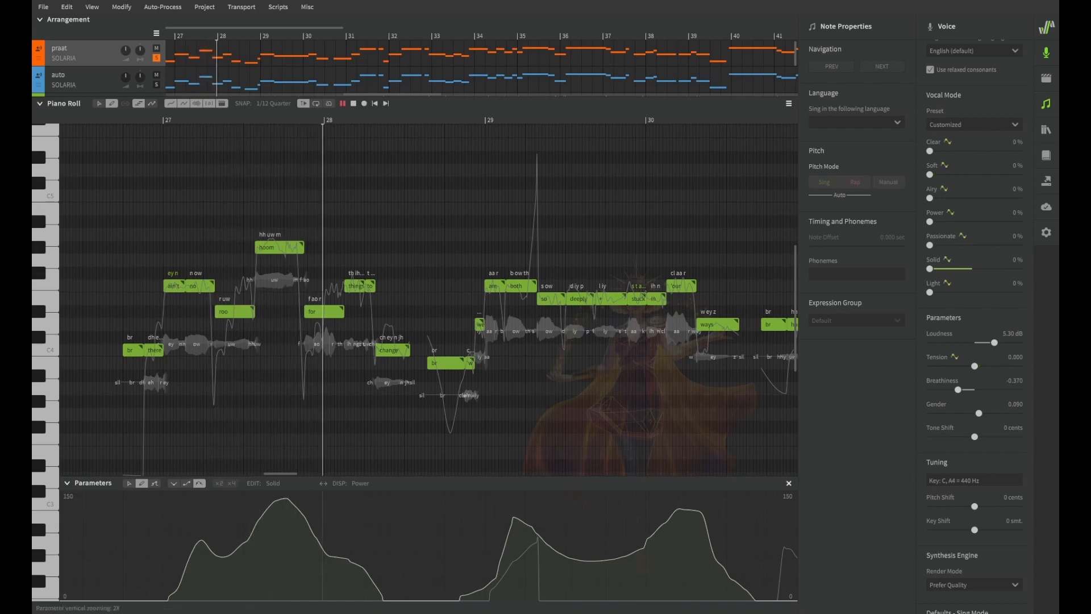
key("space")
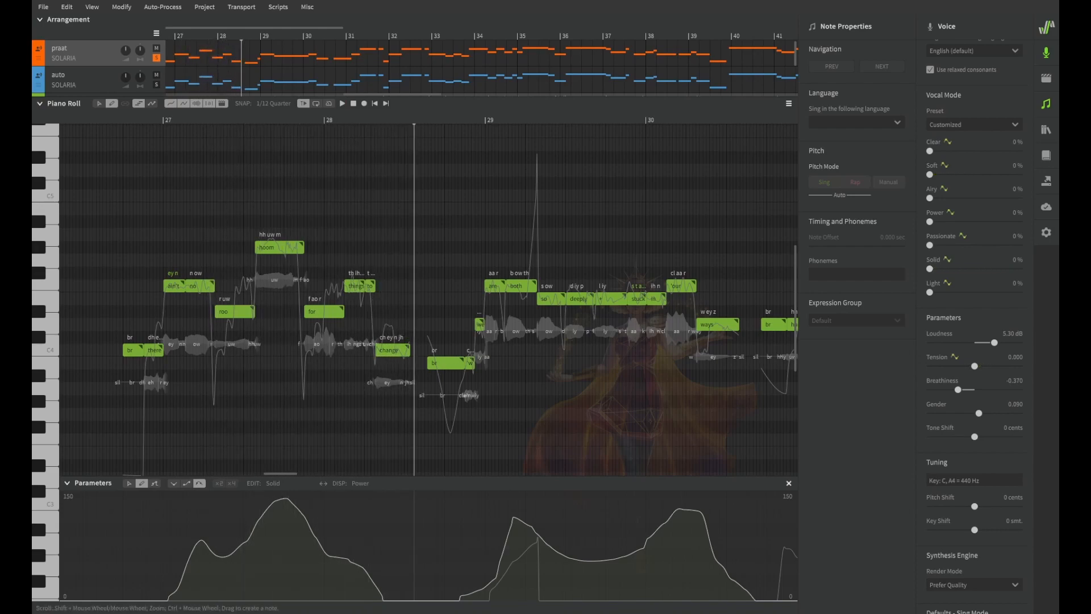
- Try deleting the Solid curve points over the phrase from bar 27 into bar 28, and undo the deletion
scroll(426, 295, "right", 3)
scroll(426, 296, "left", 3)
left_click(129, 483)
left_click_drag(141, 498, 450, 600)
key("Delete")
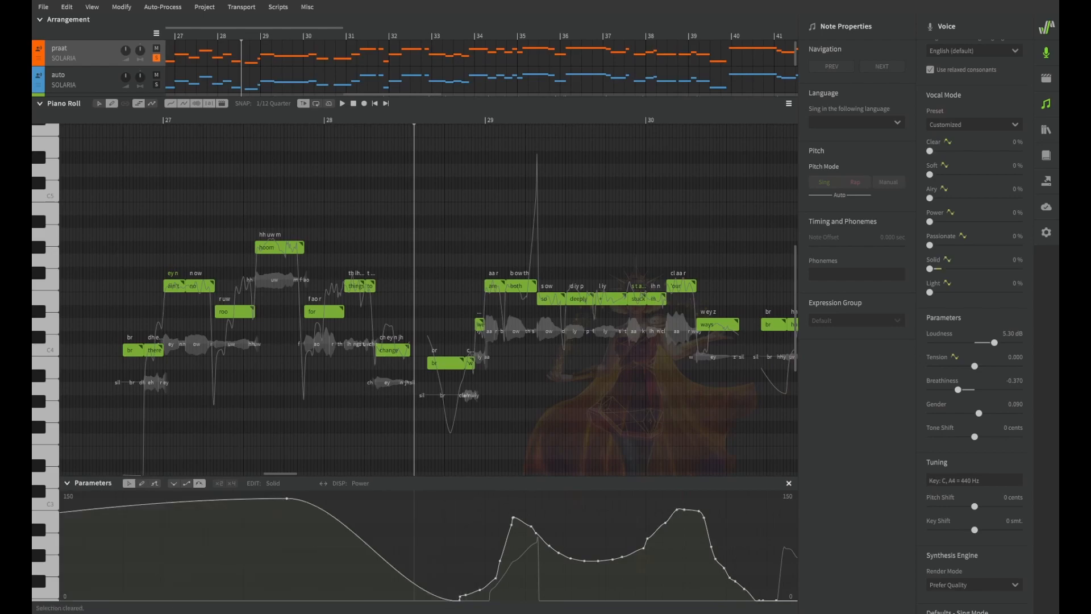
key("ctrl+z")
- Draw a Power curve that traces the Solid curve's shape over the phrase from bar 27 into bar 28
left_click(154, 483)
left_click(141, 483)
left_click_drag(168, 598, 380, 597)
left_click(323, 482)
mouse_move(180, 600)
left_mouse_down()
mouse_move(211, 550)
mouse_move(289, 497)
mouse_move(375, 574)
mouse_move(381, 600)
left_mouse_up()
left_click_drag(293, 504, 240, 538)
left_click(323, 483)
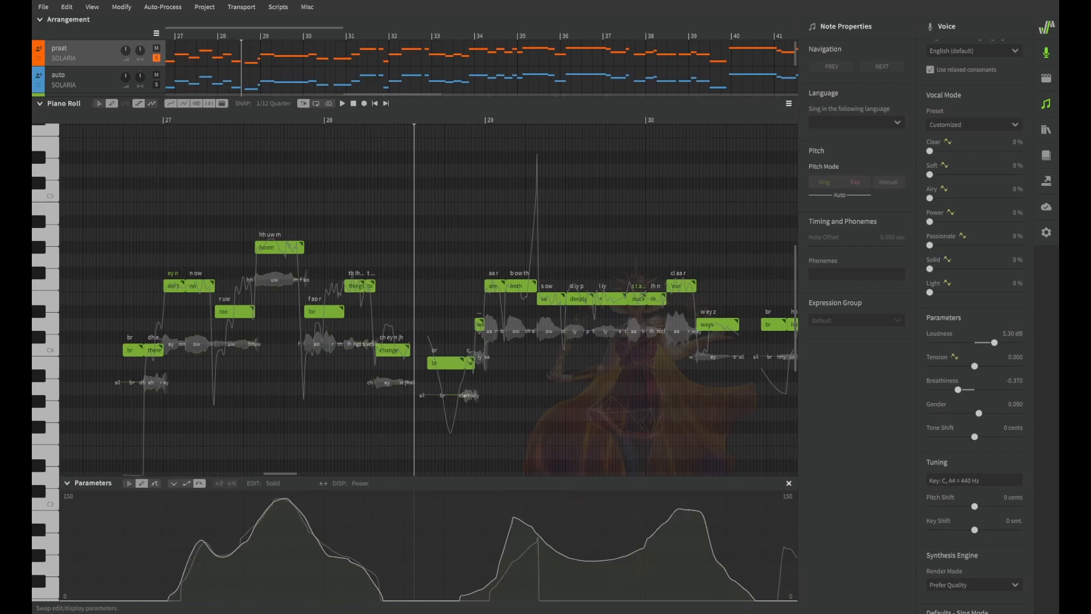
- Try flattening Solid to 0 over the phrase from bar 27 into bar 28, and play it with the traced Power curve
left_click_drag(389, 599, 170, 596)
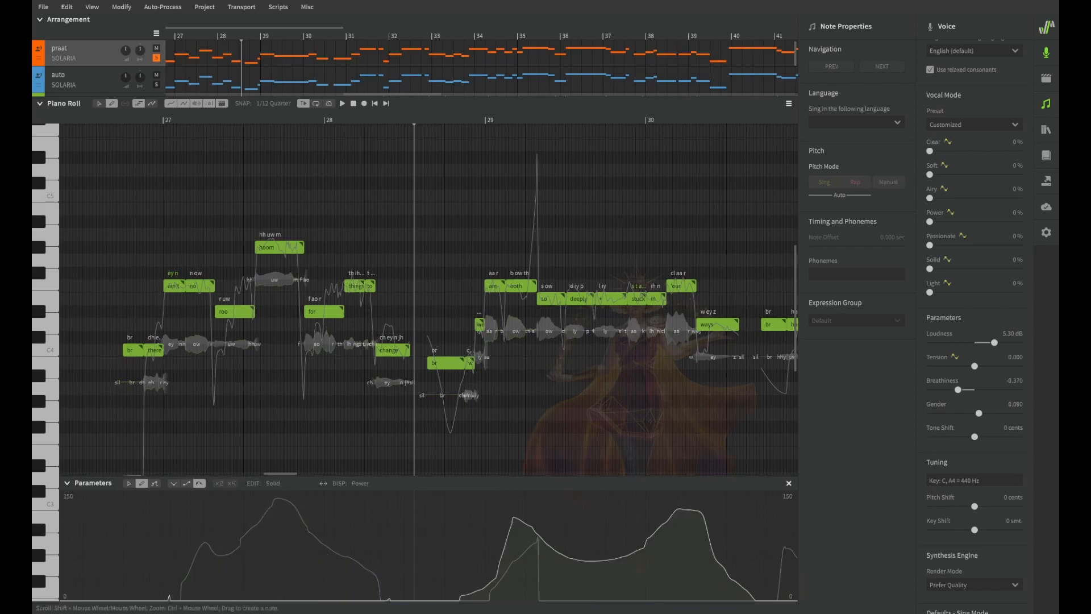
left_click(107, 120)
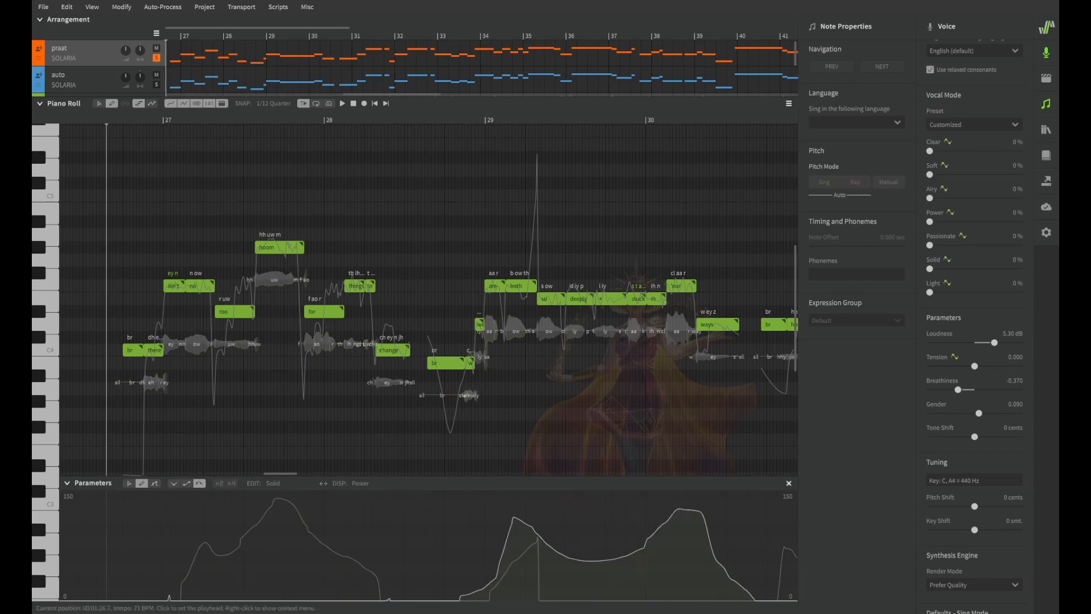
key("ctrl+z")
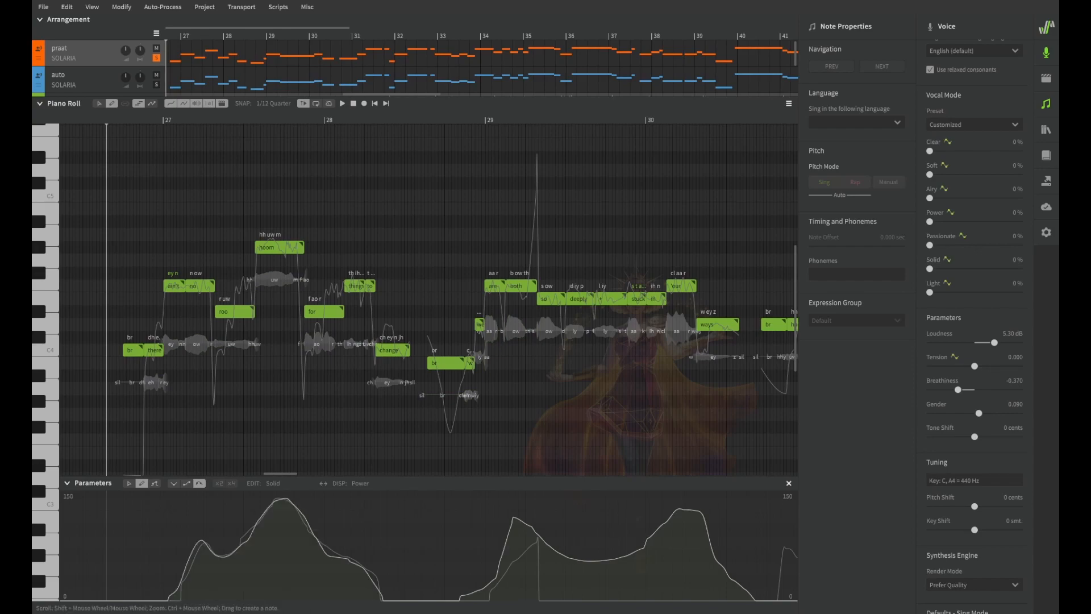
key("ctrl+y")
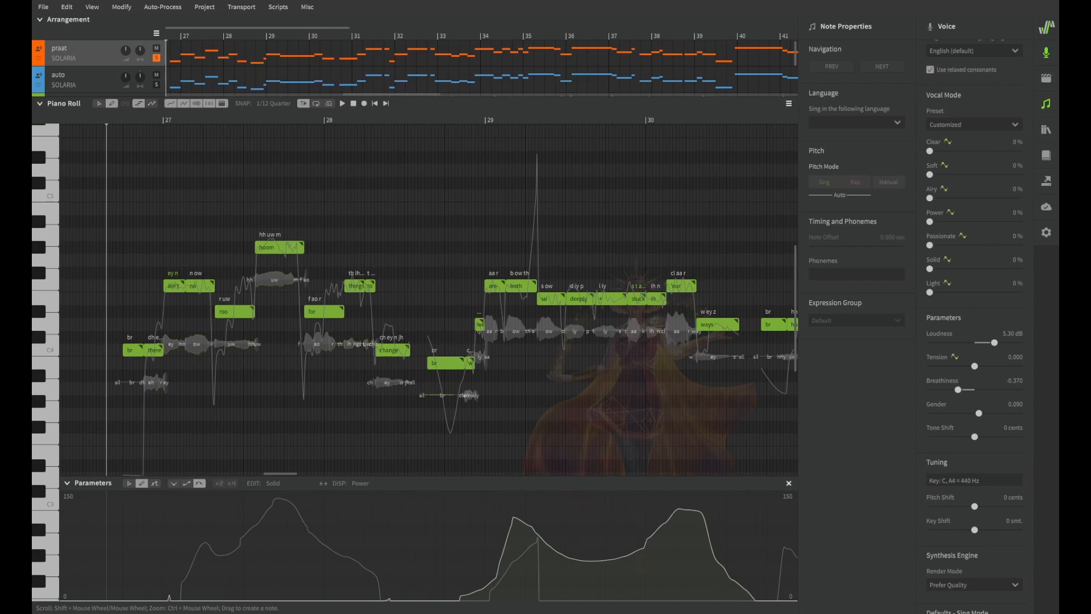
key("space")
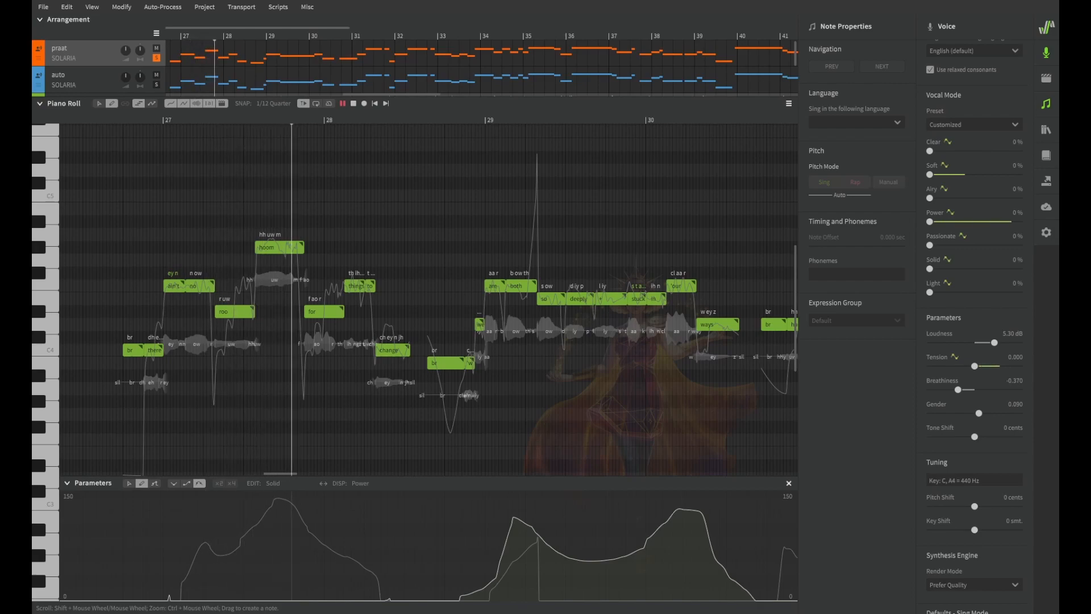
key("space")
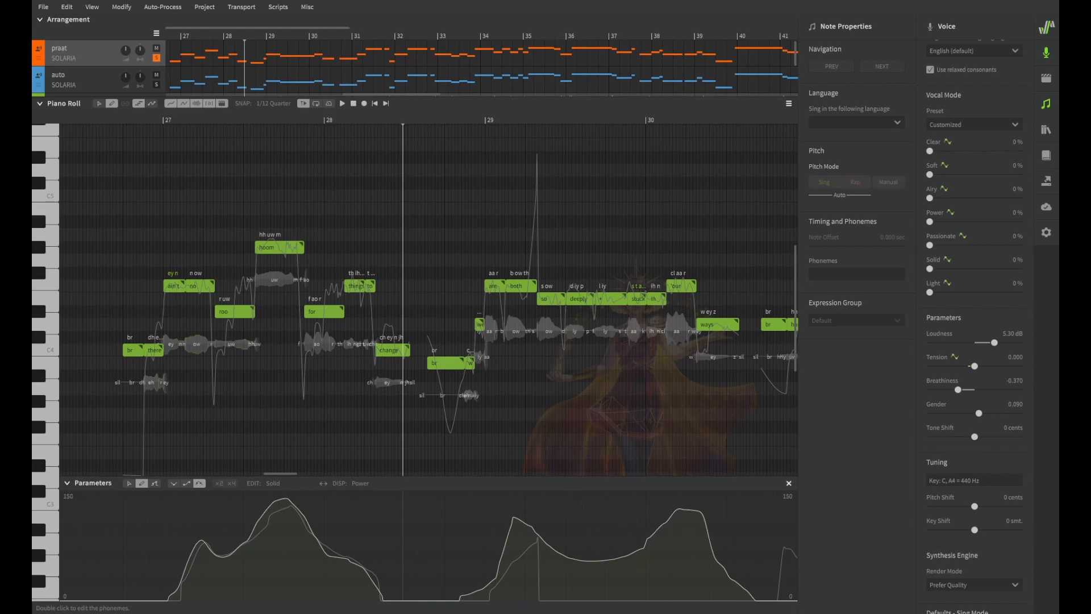
- Replay the phrase from before bar 27 with Solid and Power combined, and again with the traced Power curve undone
left_click(117, 120)
key("space")
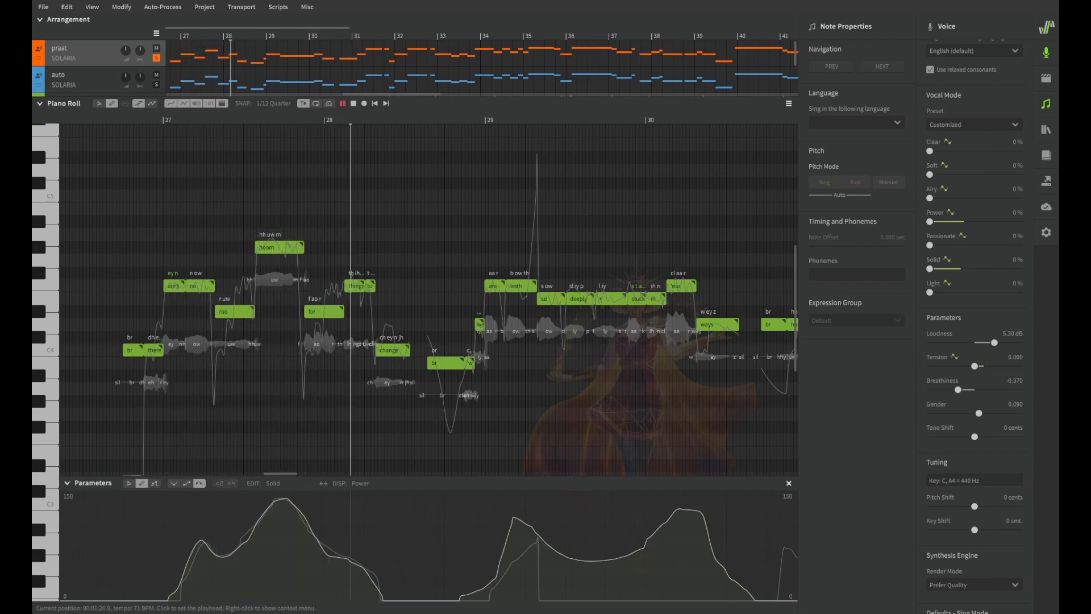
key("space")
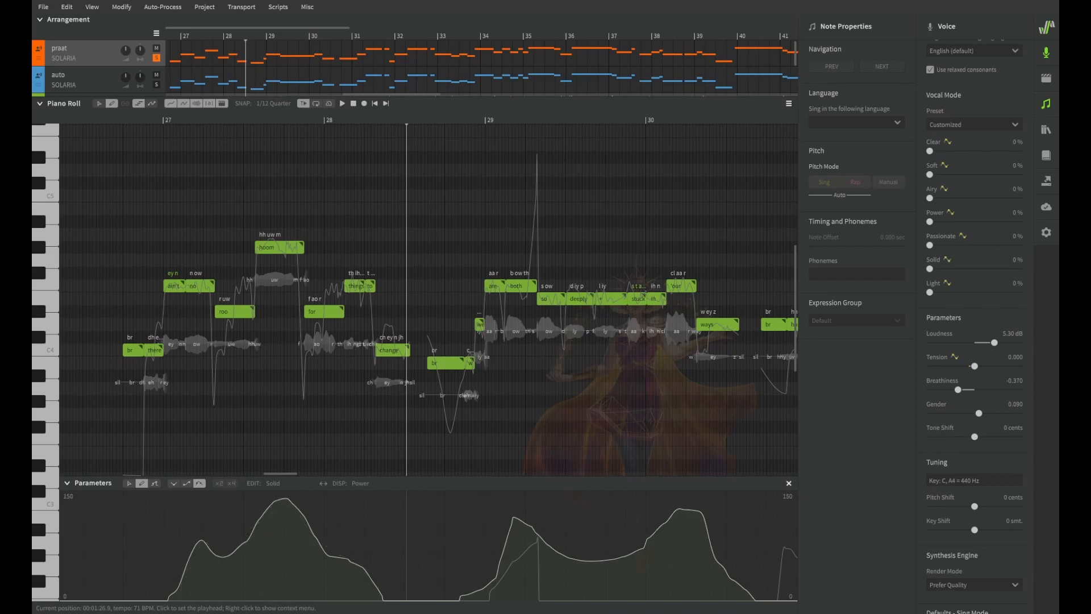
key("space")
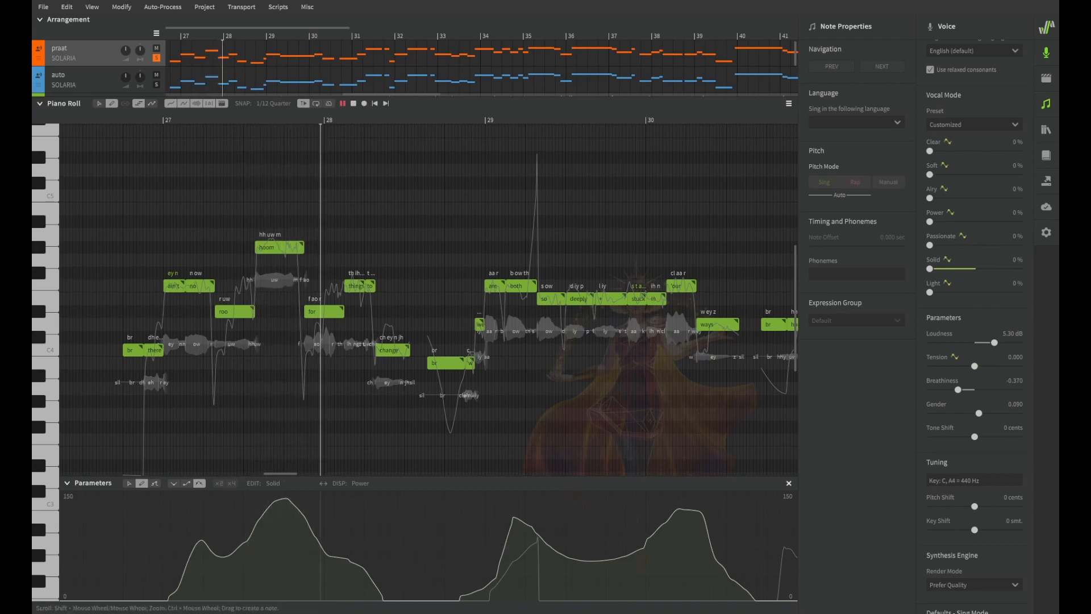
key("space")
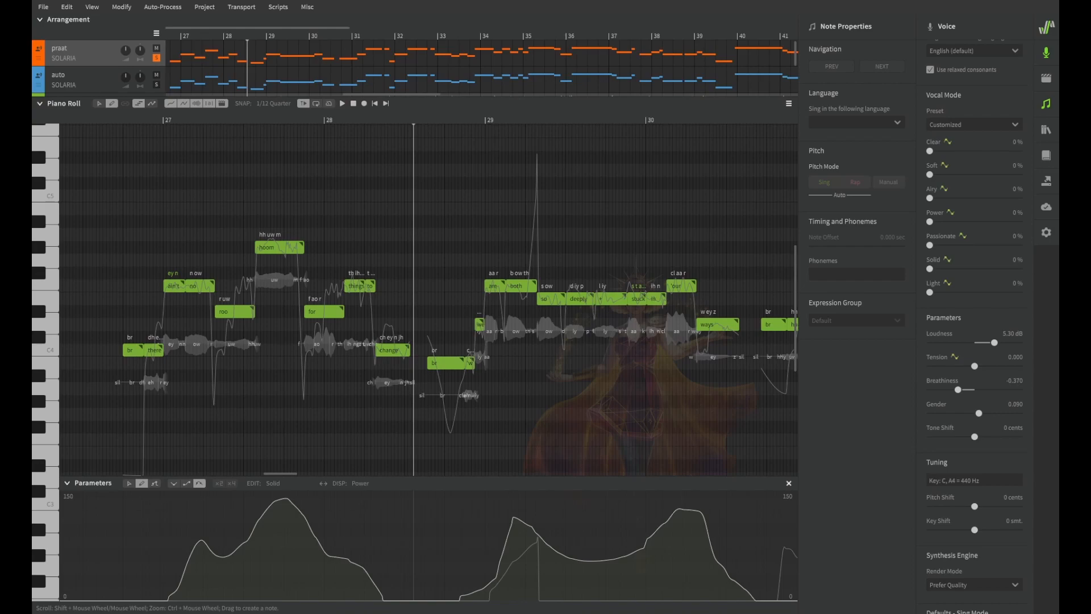
- Move the playhead to the second half of bar 28 and save the project
left_click_drag(160, 120, 421, 120)
key("ctrl+s")
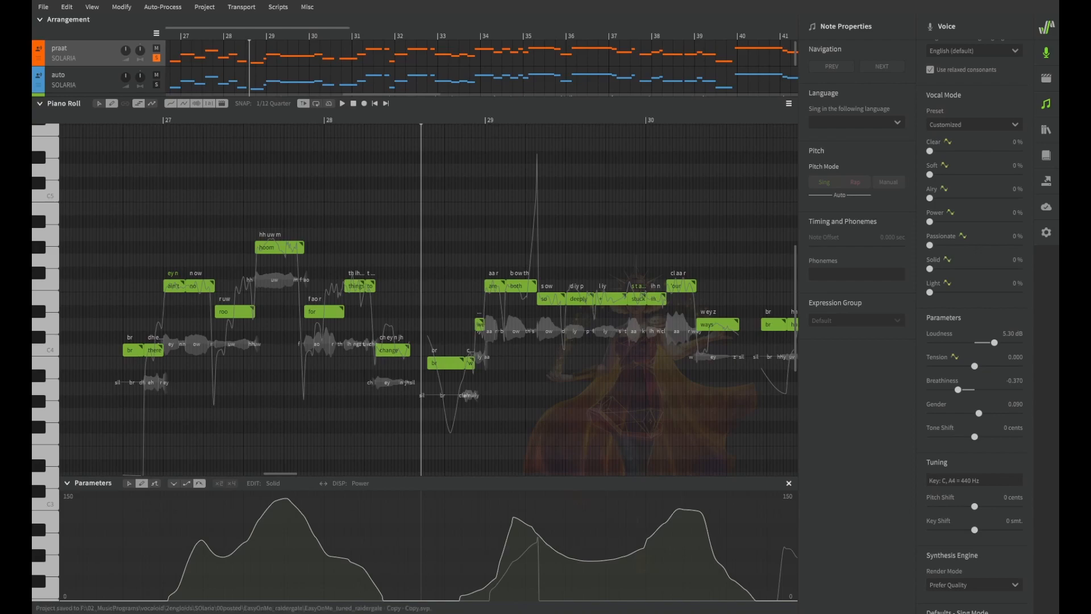
- Play the vocal phrase up to the gap between bars 37 and 38, with its Solid and Power curves in view
scroll(426, 299, "right", 5)
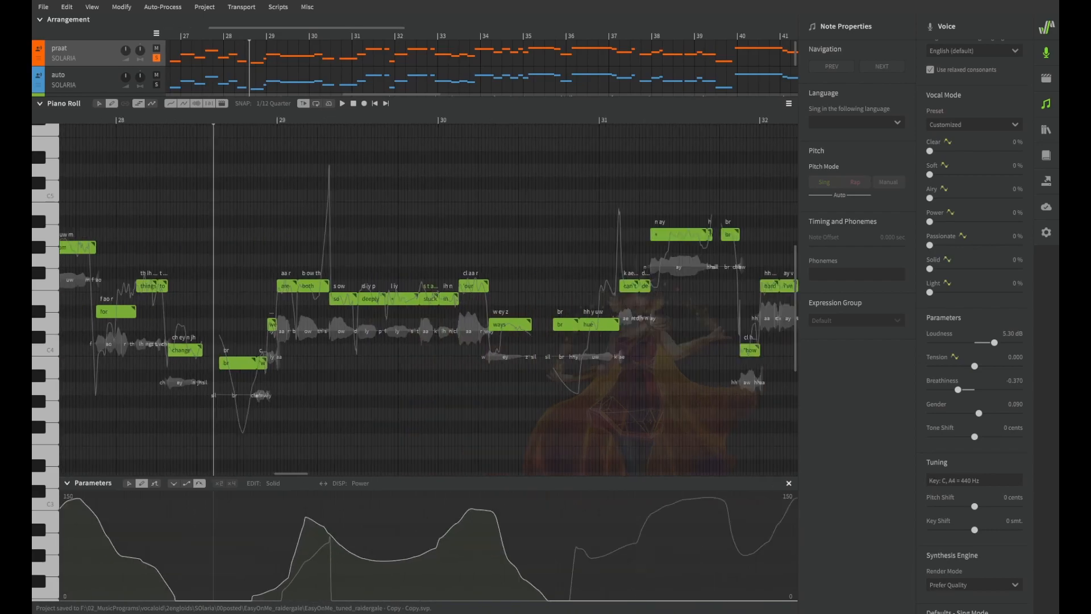
scroll(426, 299, "right", 12)
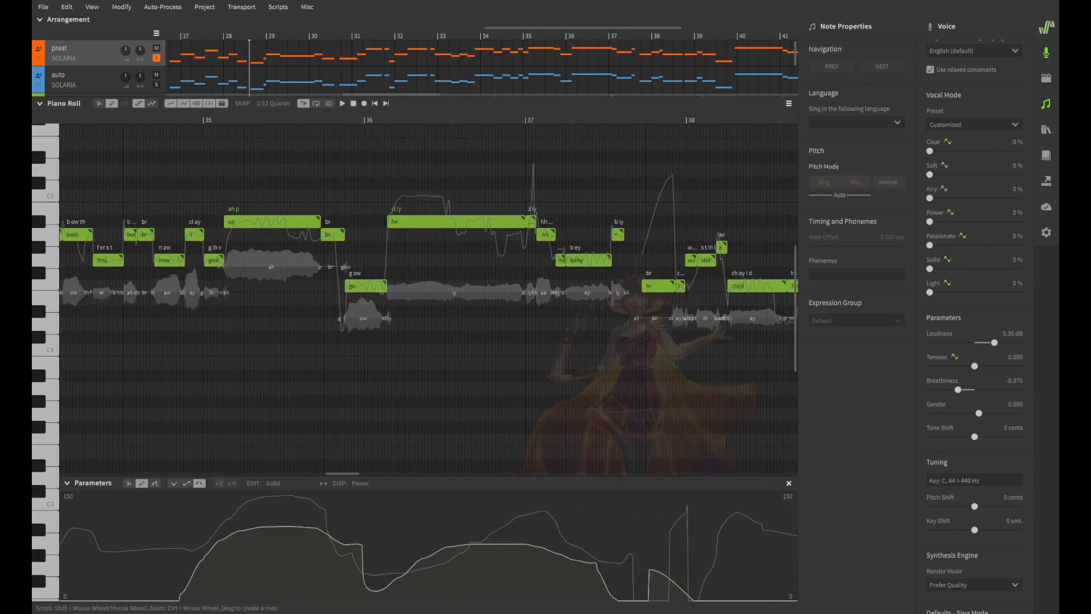
key("space")
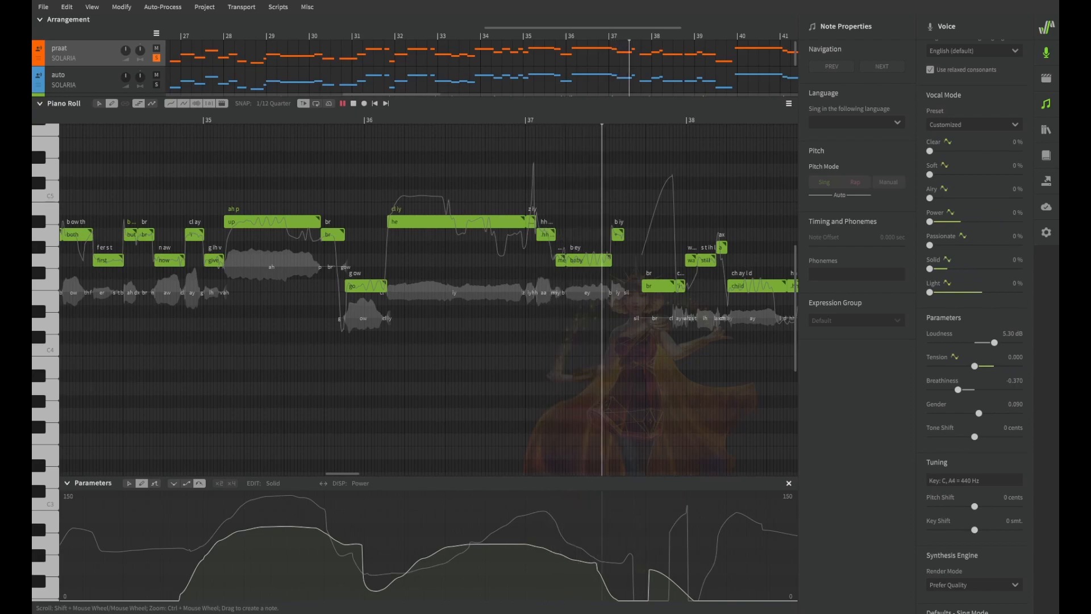
key("space")
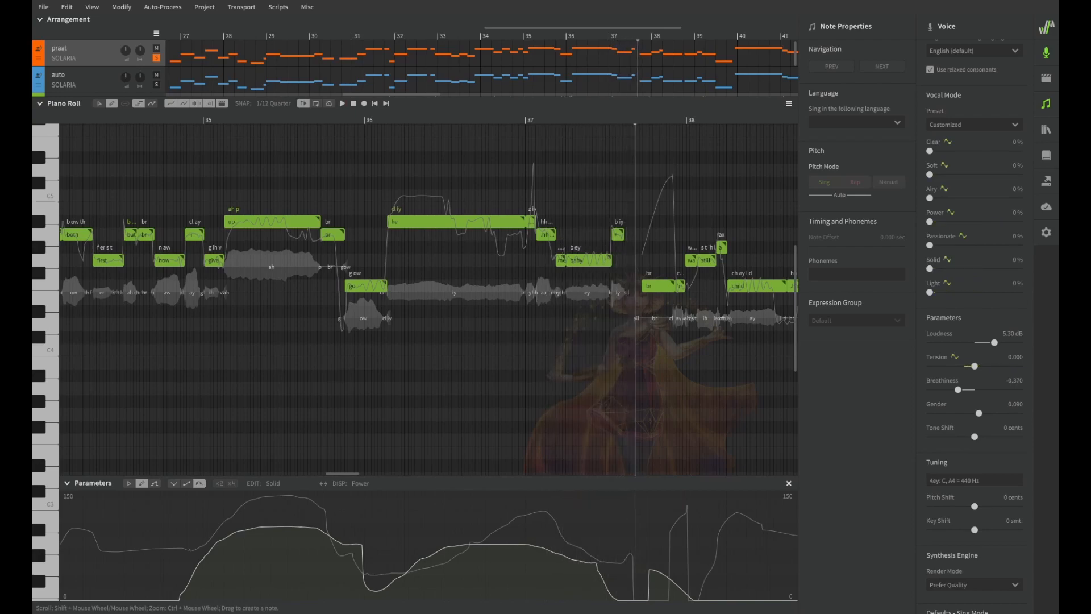
- Place the playhead just before bar 34, and make Soft the edited parameter with Airy as the displayed one
scroll(429, 299, "right", 5)
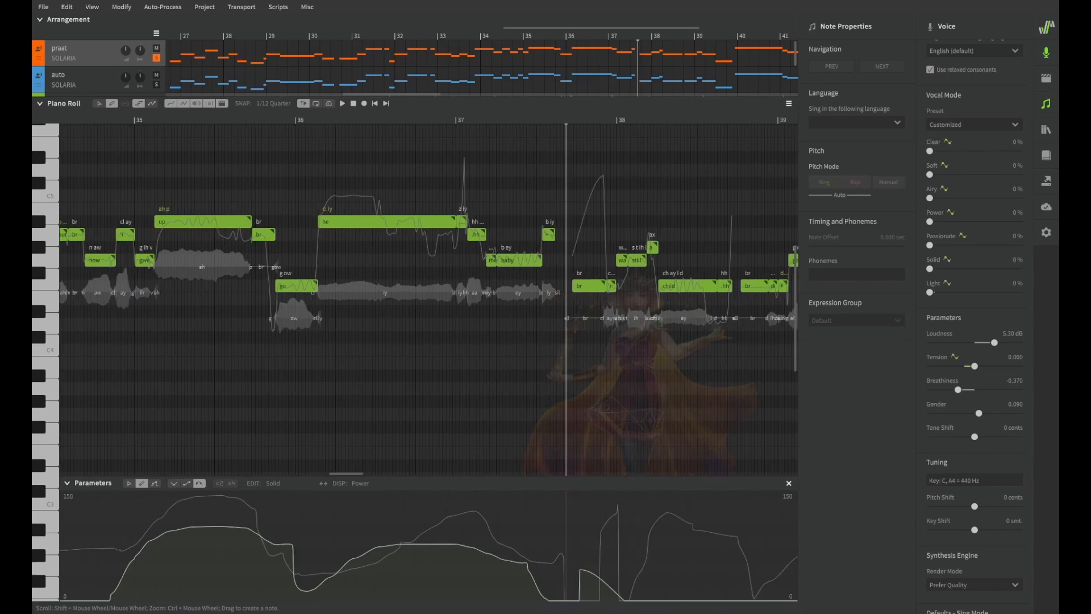
scroll(429, 298, "right", 8)
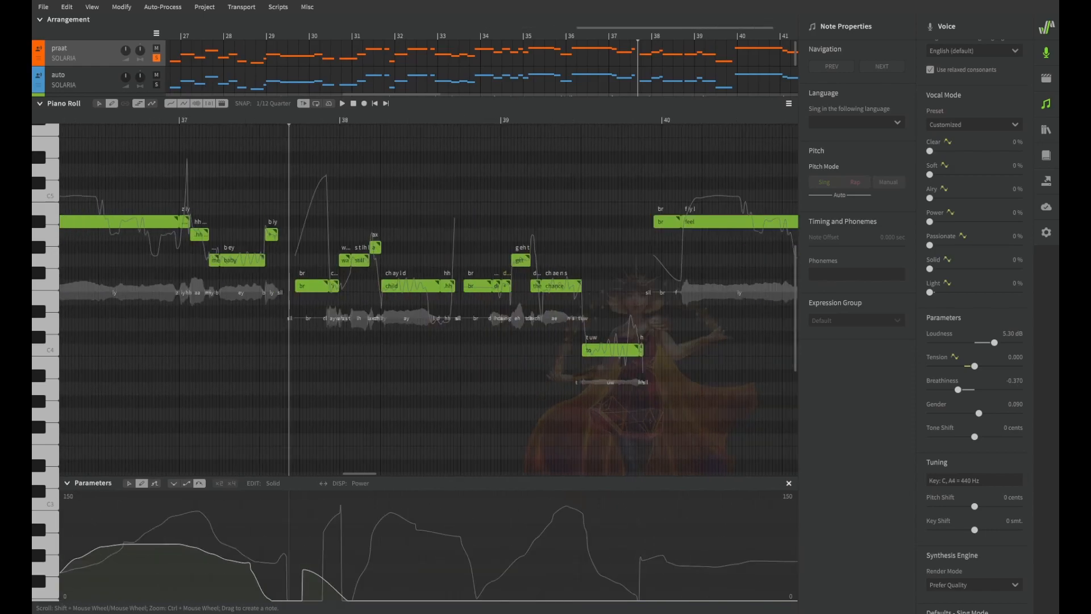
scroll(429, 298, "left", 15)
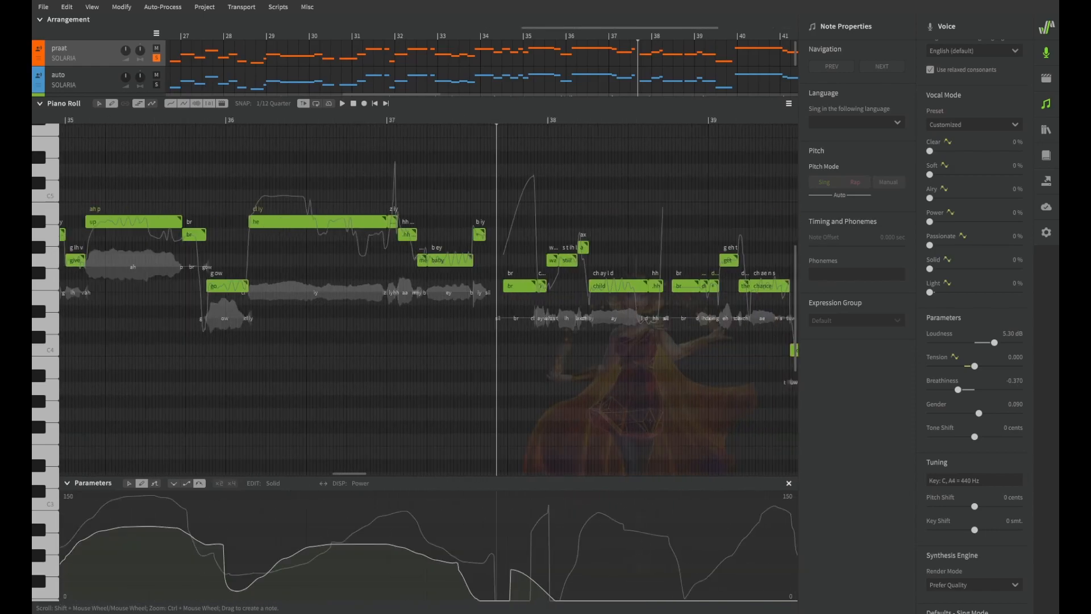
left_click(156, 119)
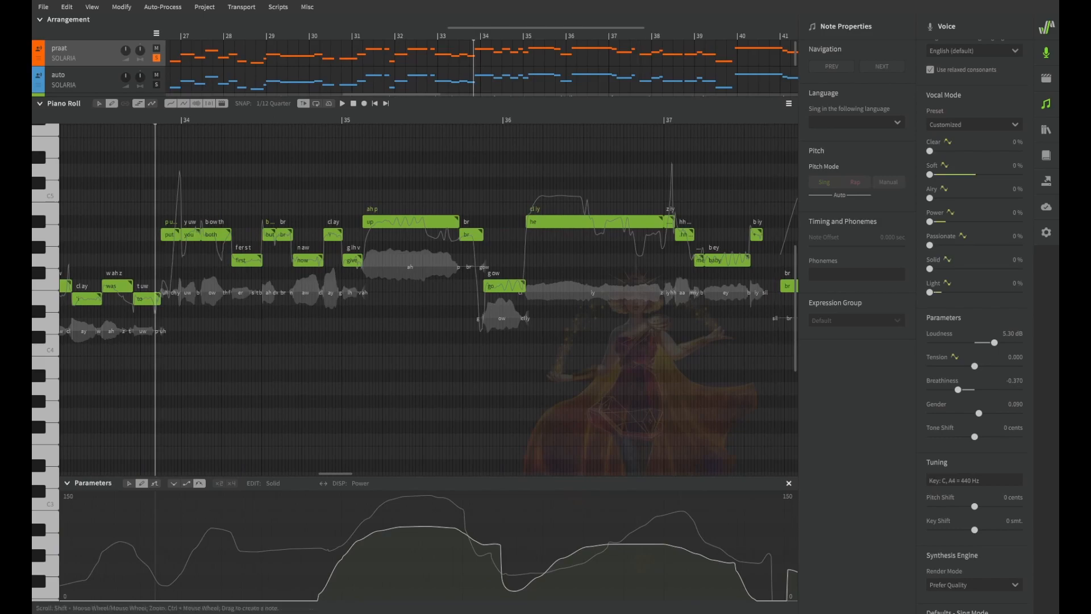
left_click(278, 401)
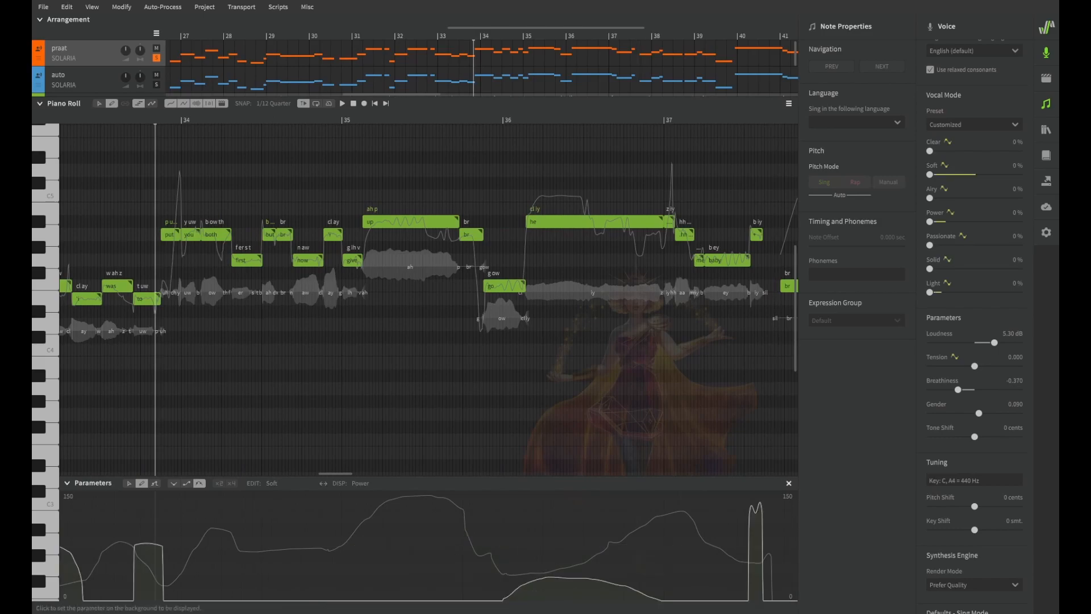
scroll(426, 298, "right", 10)
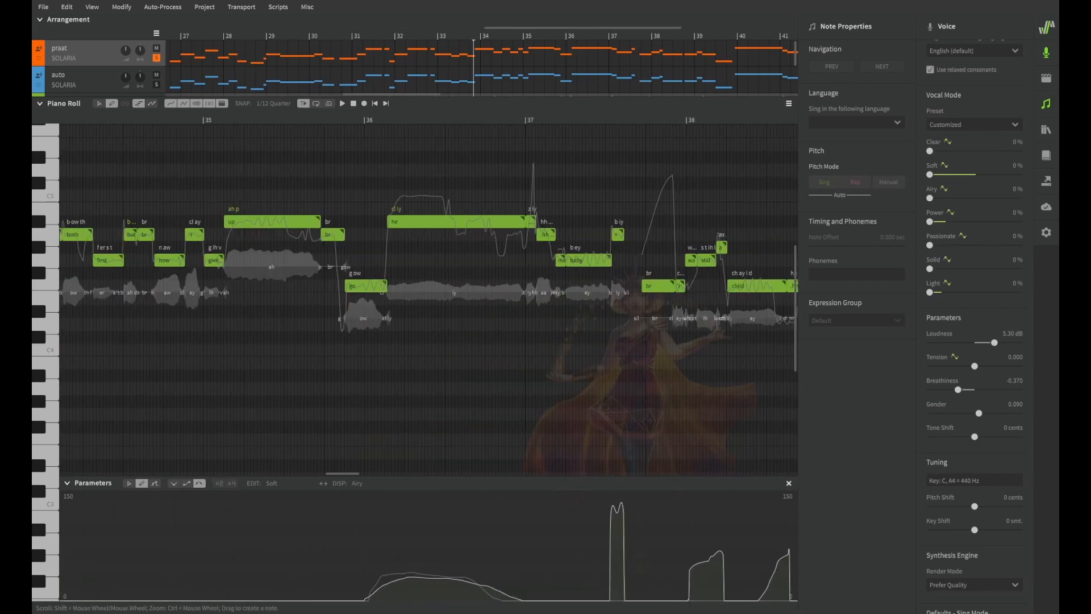
- Draw a Soft curve rising toward 150 from before bar 44 to just after bar 46 and play the phrase
scroll(426, 298, "right", 20)
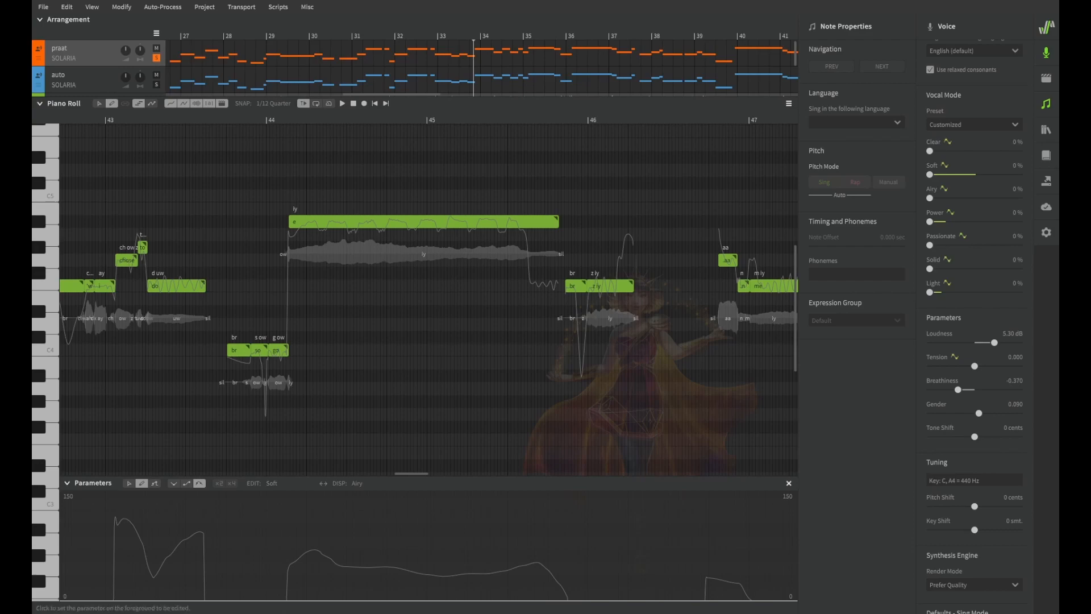
mouse_move(232, 594)
left_mouse_down()
mouse_move(247, 528)
mouse_move(327, 503)
mouse_move(602, 506)
left_mouse_up()
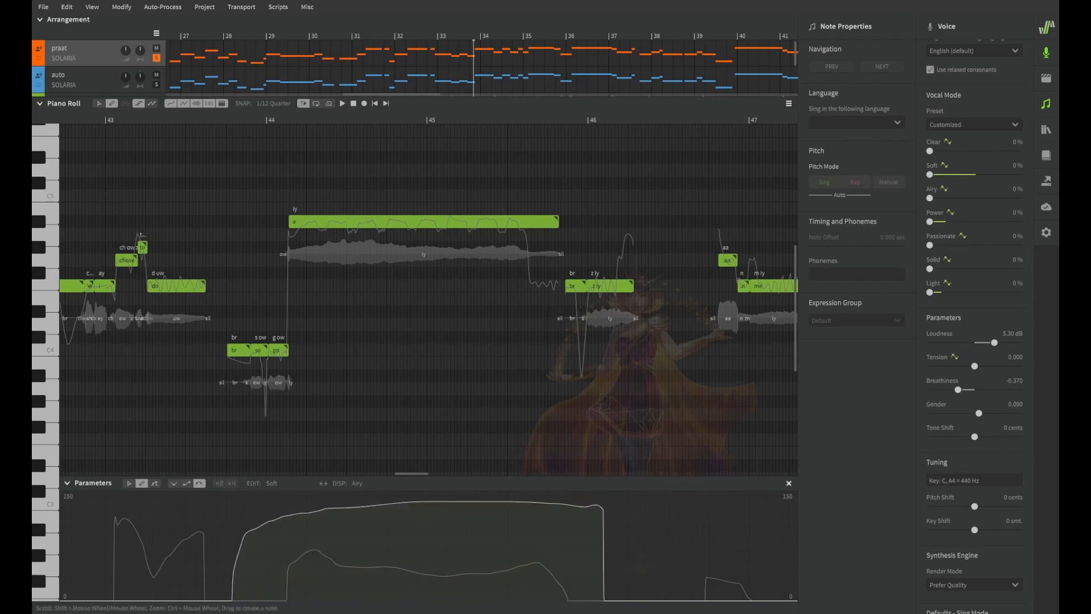
key("space")
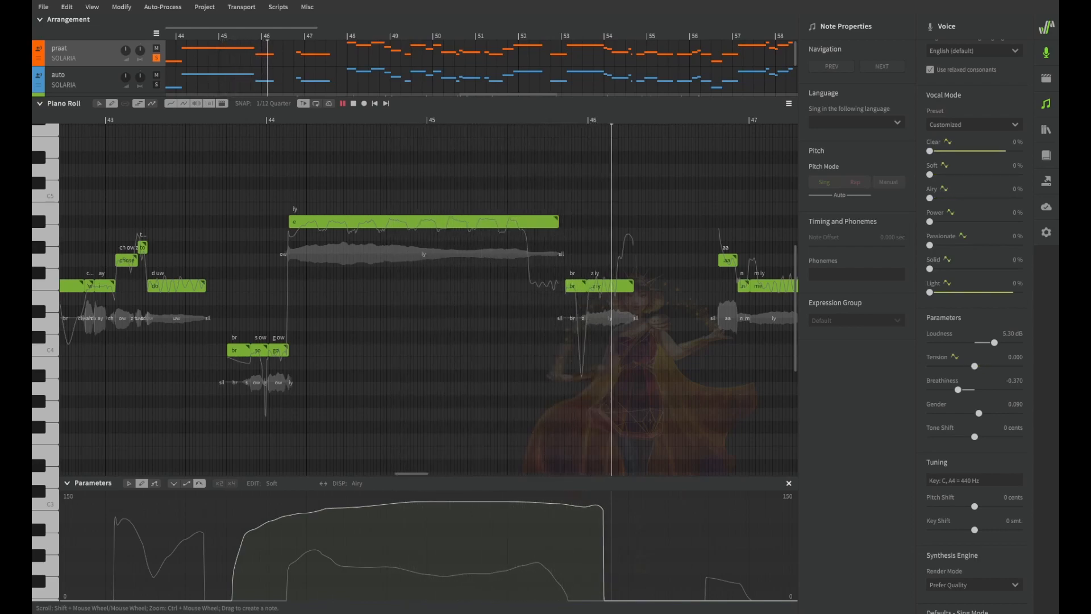
key("space")
left_click_drag(318, 120, 281, 120)
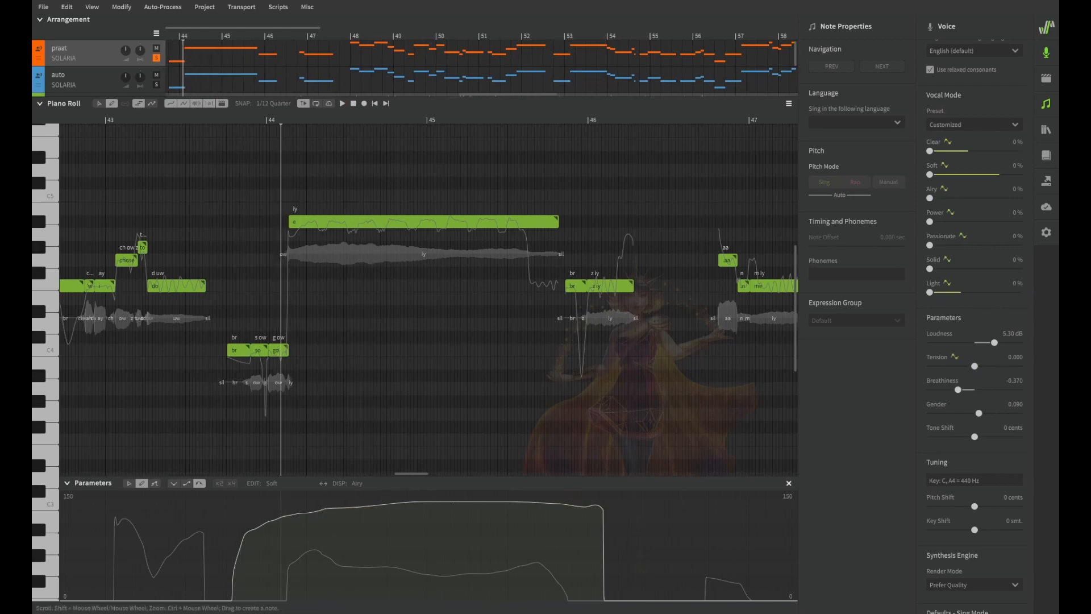
- Inspect the Tension and Airy curves of the phrase around bar 44, and undo the newly drawn Soft curve
left_click(272, 483)
left_click(281, 347)
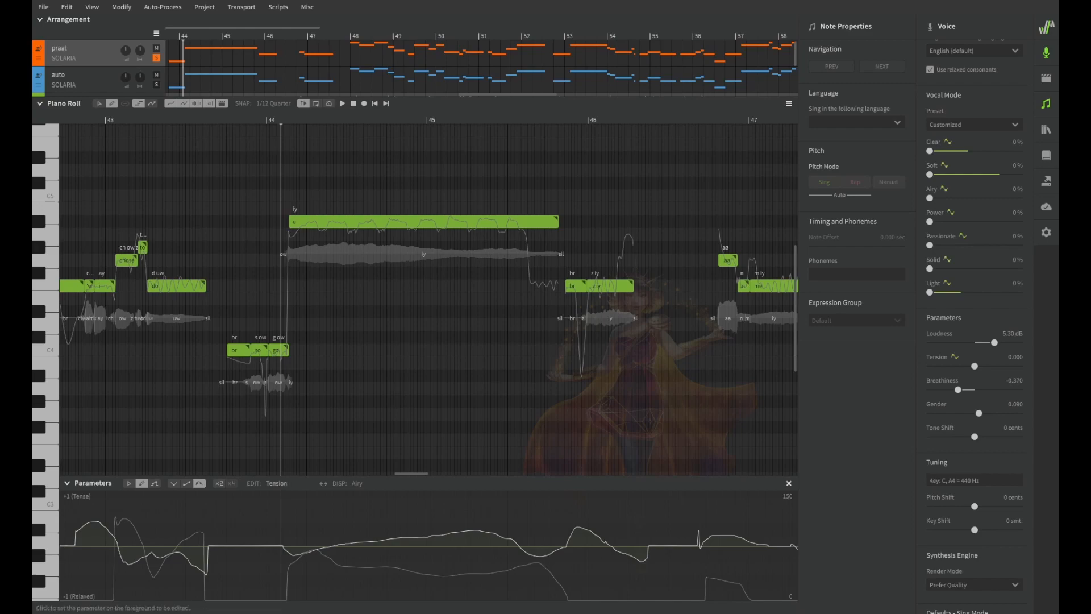
left_click(277, 483)
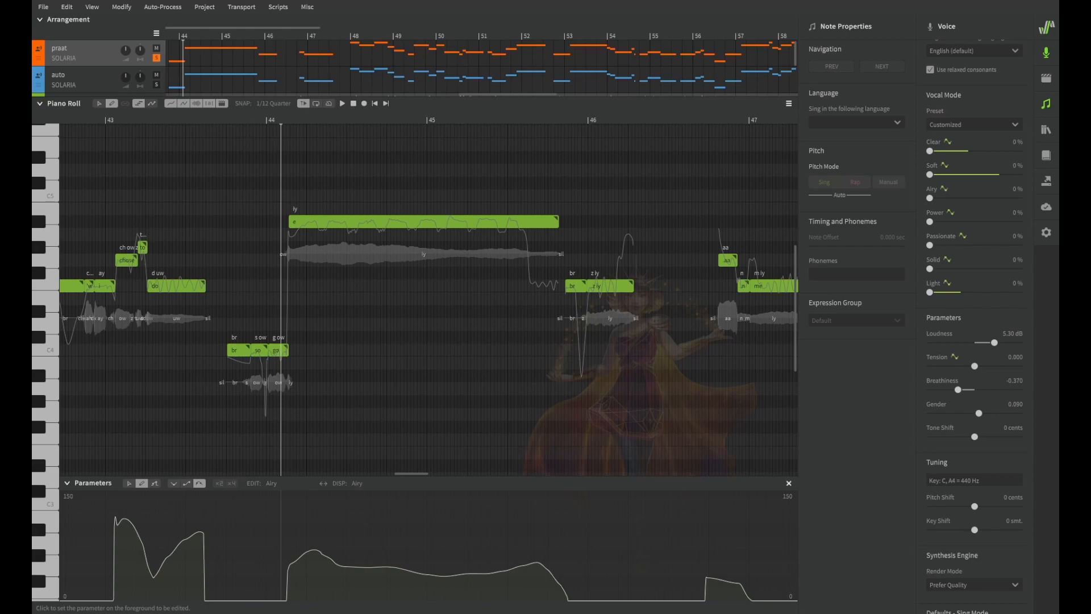
left_click(272, 483)
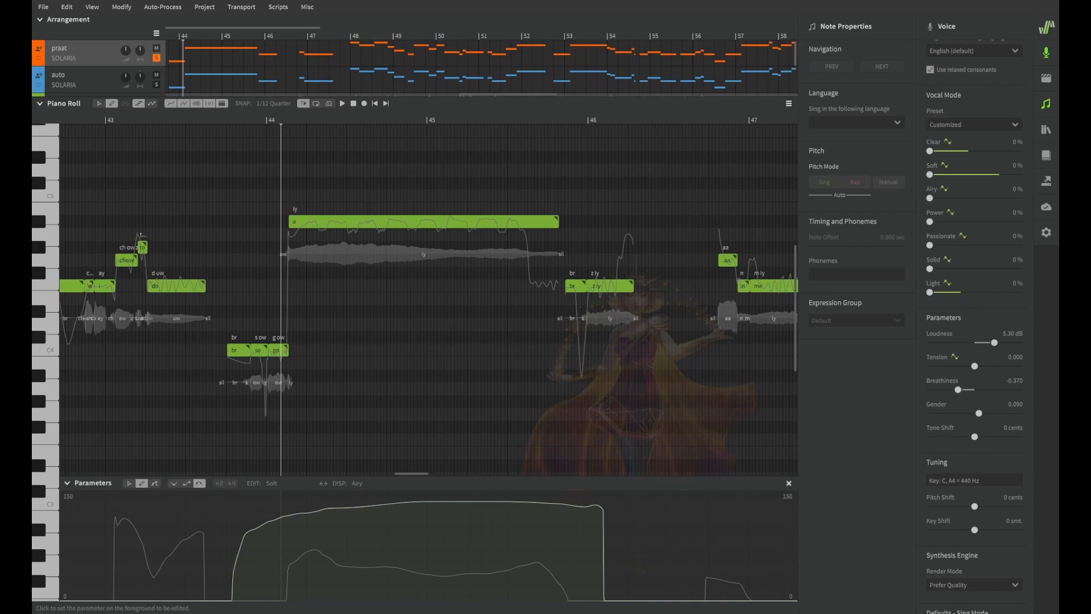
key("ctrl+z")
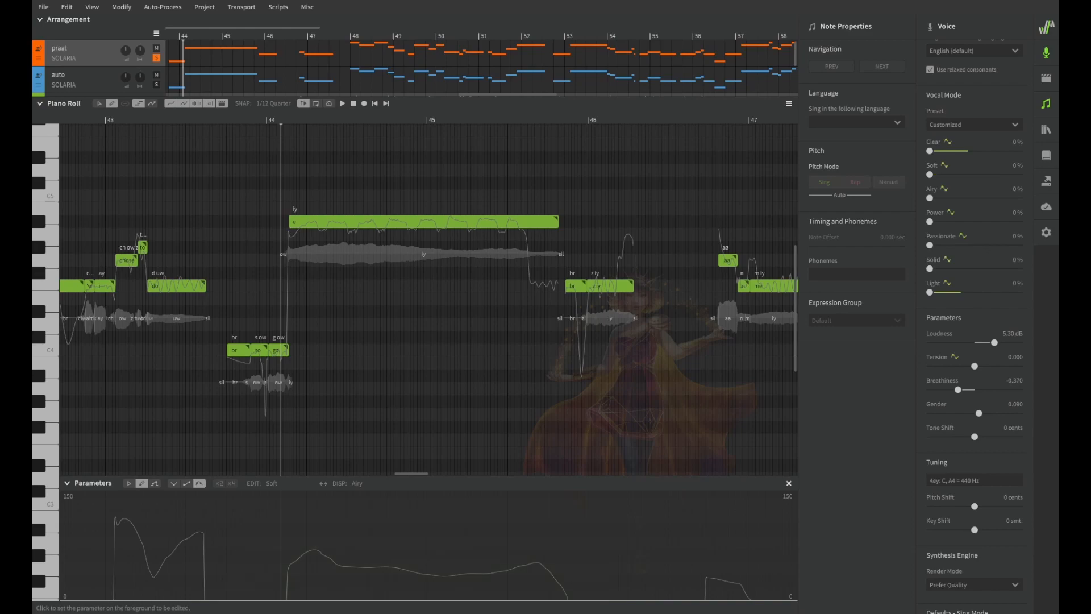
- Swap the edited parameter to Airy, try a high Airy curve from before bar 44 to bar 46 in playback, and undo it
left_click(323, 483)
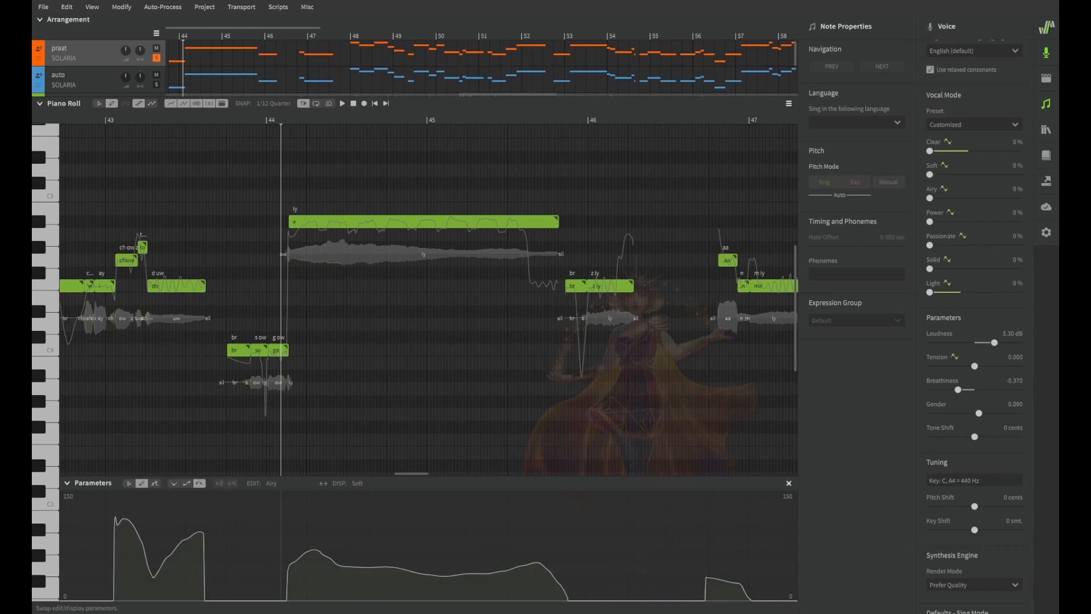
mouse_move(237, 597)
left_mouse_down()
mouse_move(447, 509)
mouse_move(575, 504)
left_mouse_up()
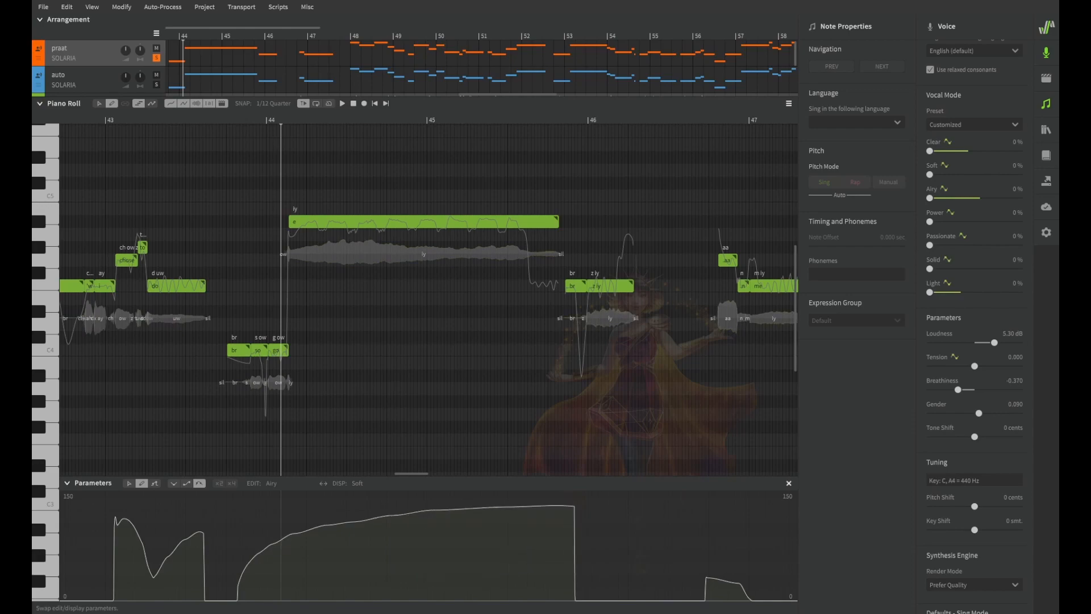
left_click(224, 120)
key("space")
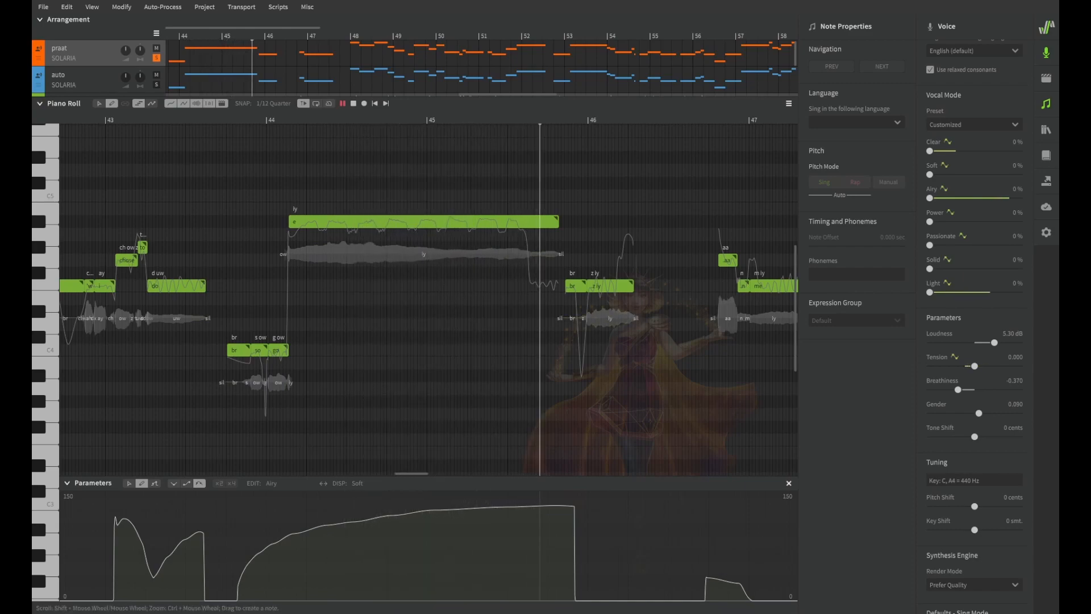
key("space")
left_click(231, 120)
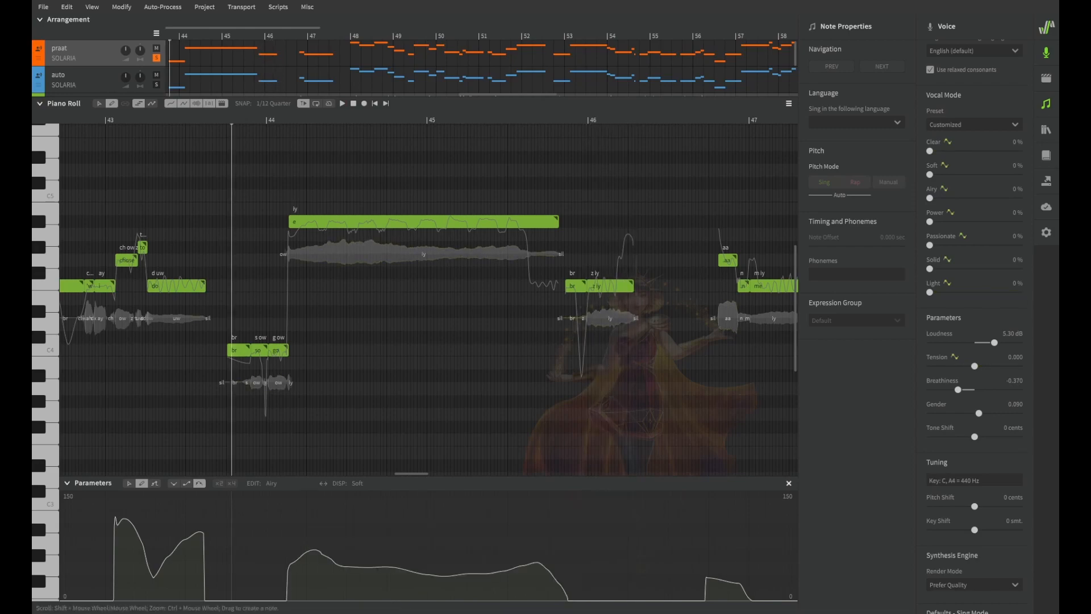
- Save the project and place the playhead just before the breath note that precedes bar 31
left_click(258, 350)
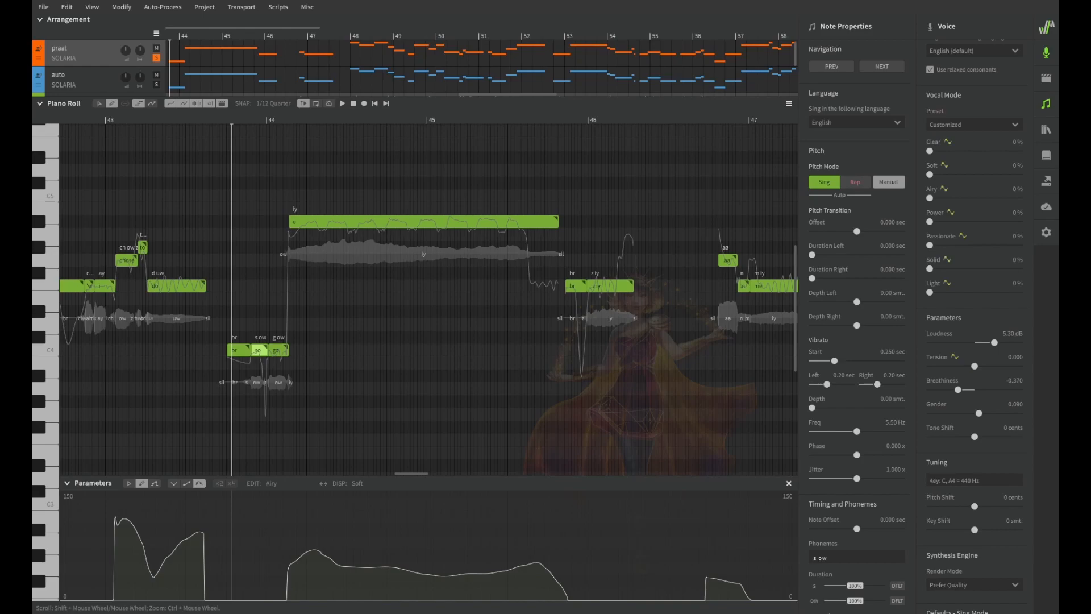
key("ctrl+s")
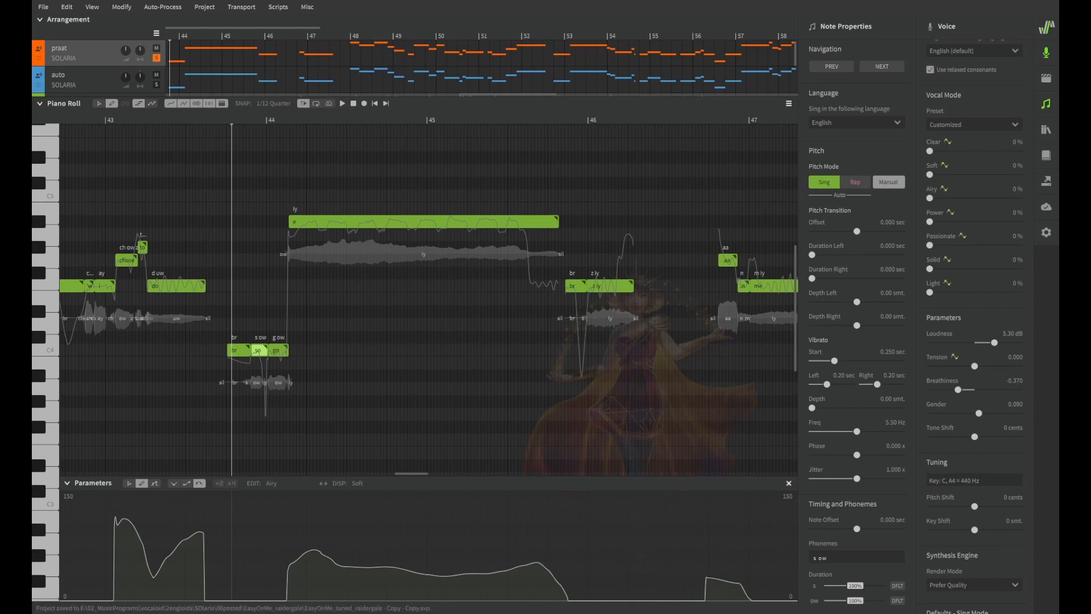
left_click(259, 120)
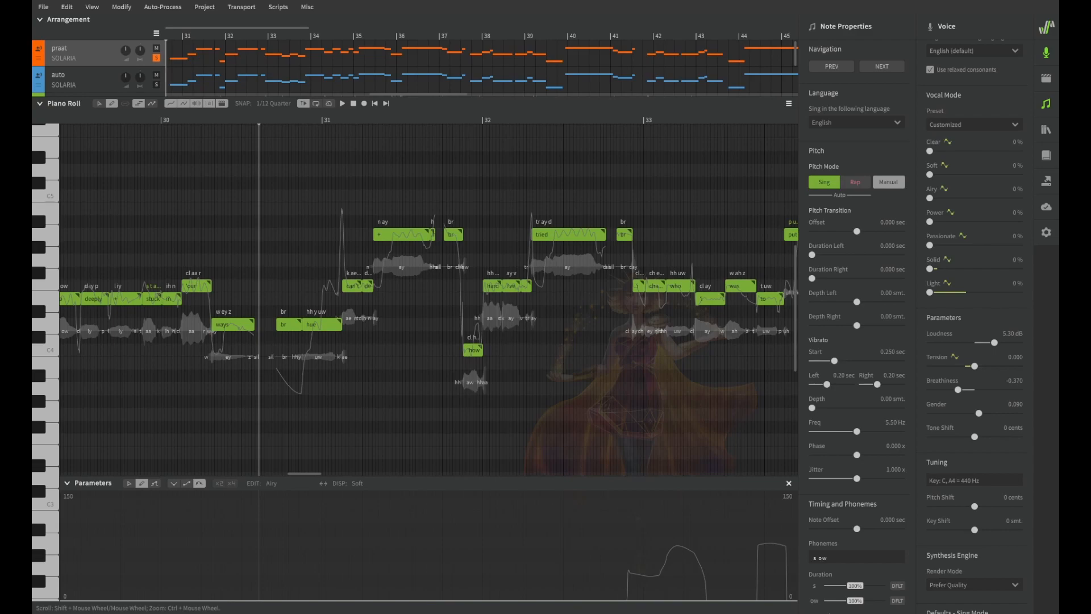
mouse_move(262, 119)
left_mouse_down()
mouse_move(292, 120)
mouse_move(266, 120)
left_mouse_up()
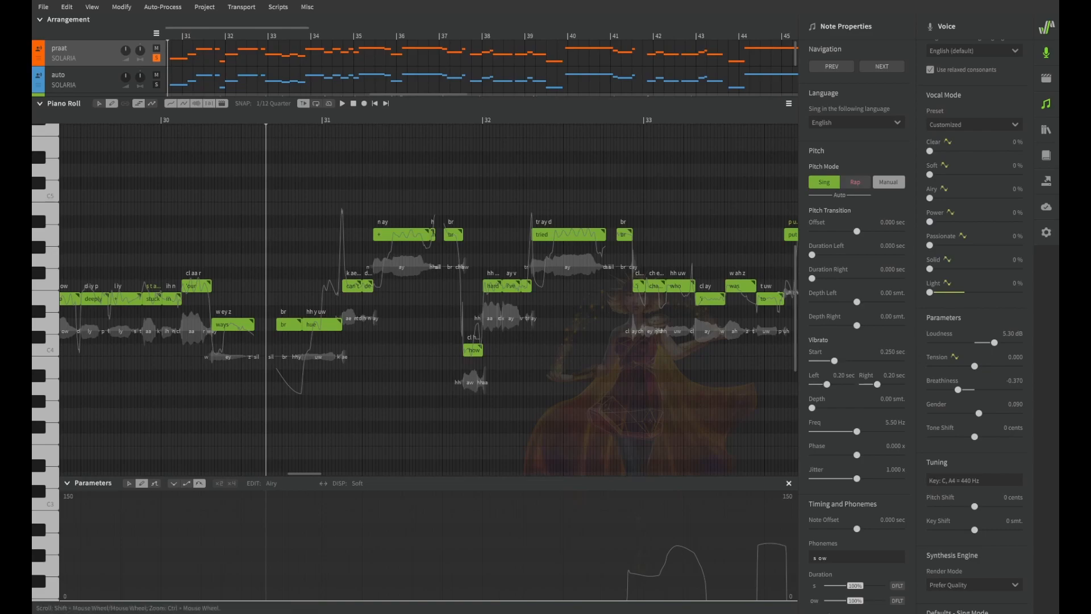
- Solo the inst track and play its audio from just before bar 31 repeatedly as a reference for the vocal phrase
left_click(321, 324)
scroll(415, 68, "down", 2)
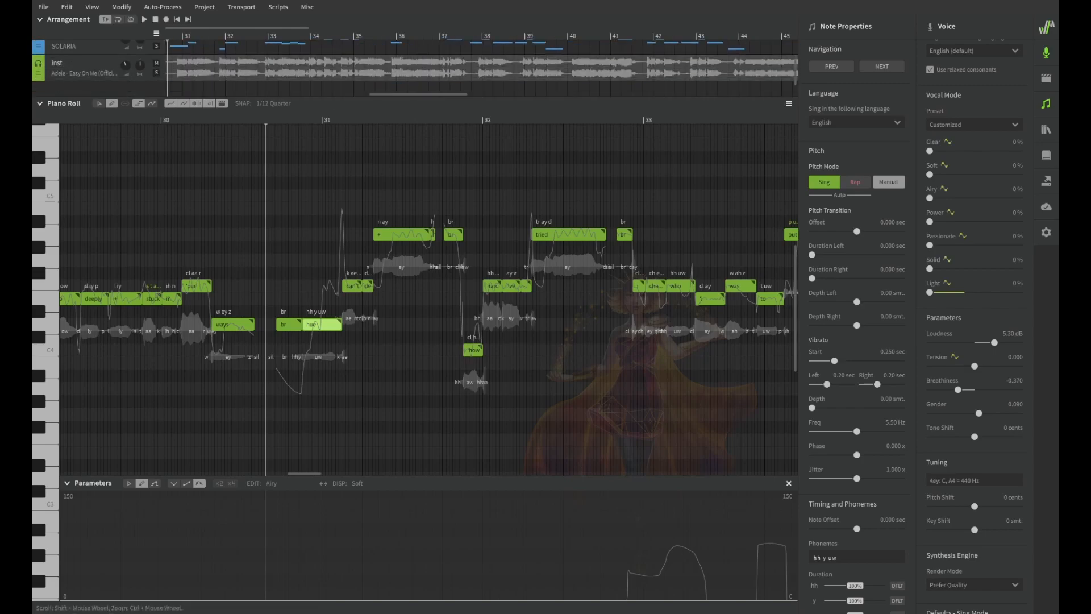
left_click(156, 73)
left_click(267, 210)
key("space")
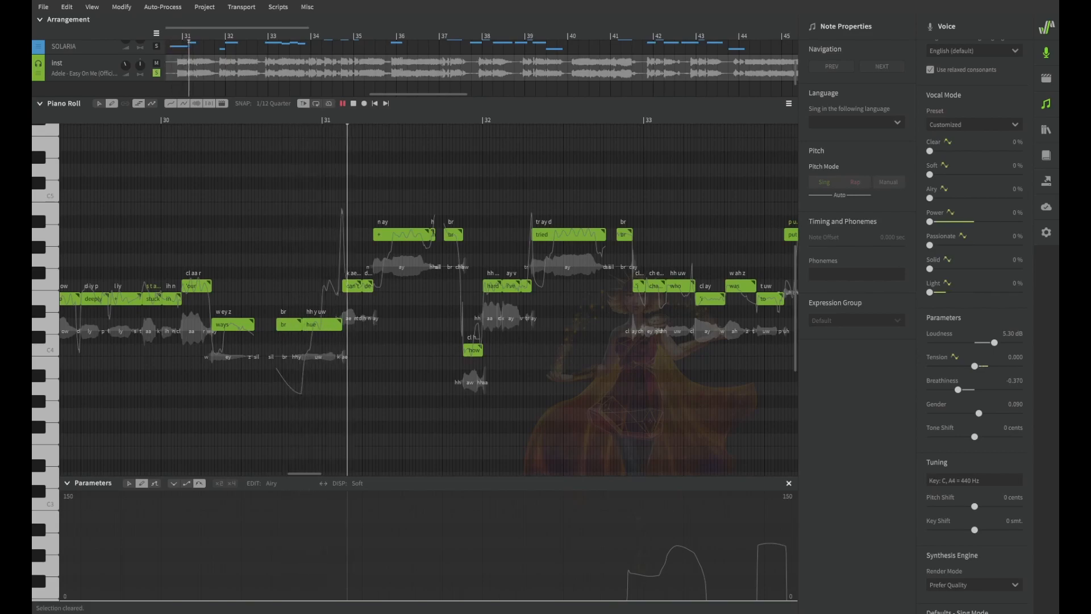
key("space")
left_click(284, 120)
key("space")
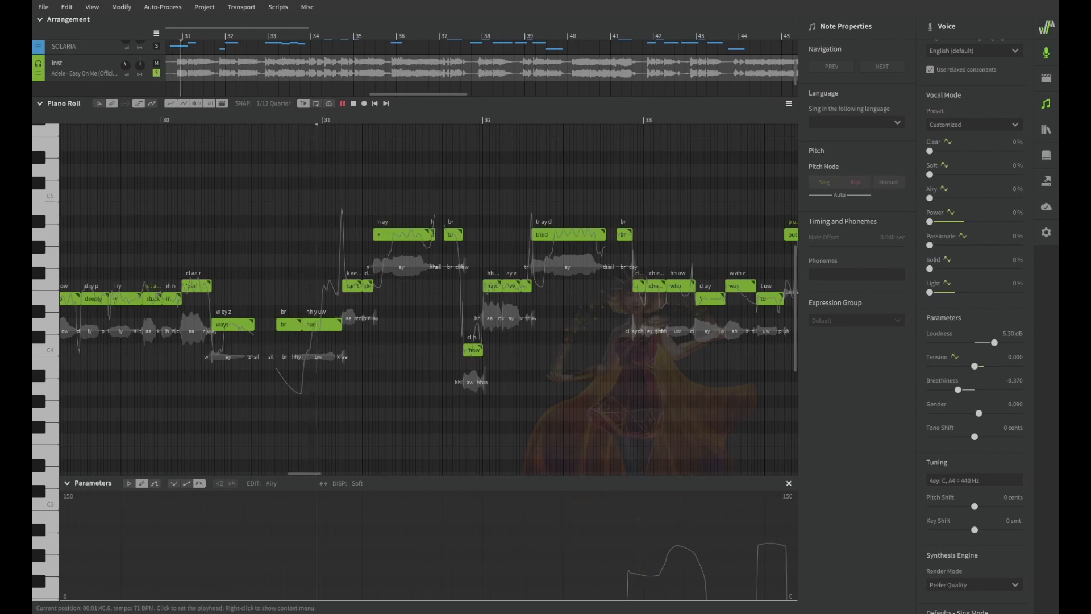
key("space")
left_click_drag(243, 120, 272, 120)
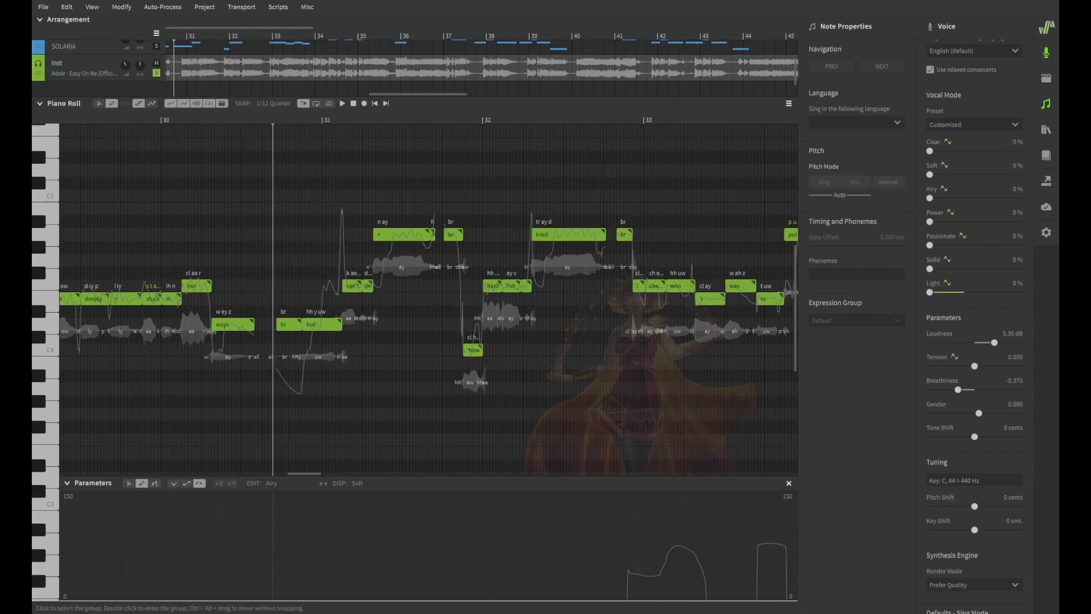
- Solo the praat vocal track again and save the project
scroll(415, 68, "up", 3)
left_click(156, 57)
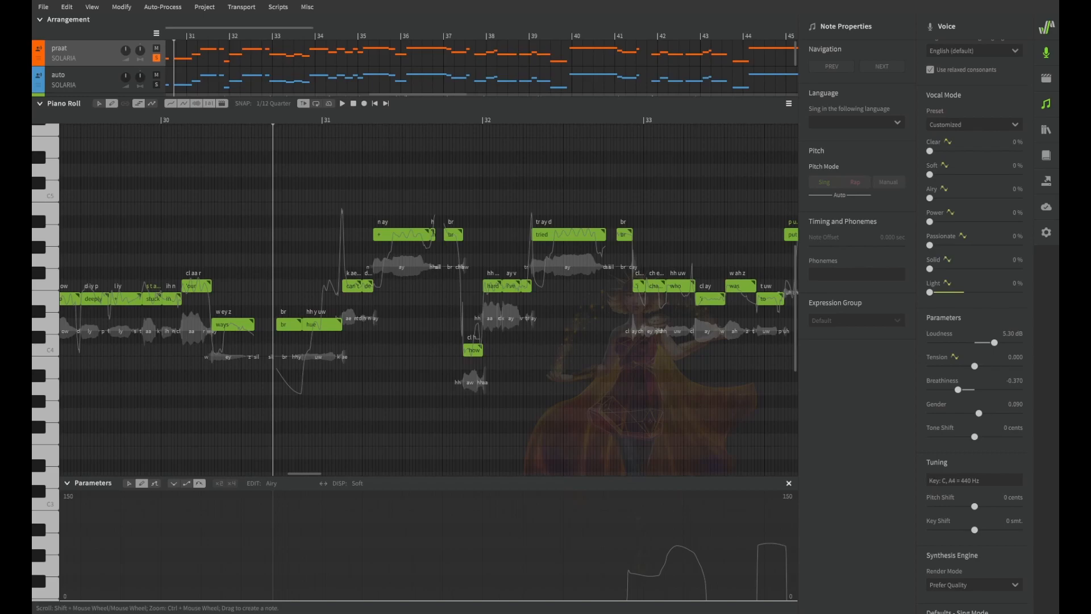
scroll(429, 299, "left", 5)
scroll(429, 299, "right", 4)
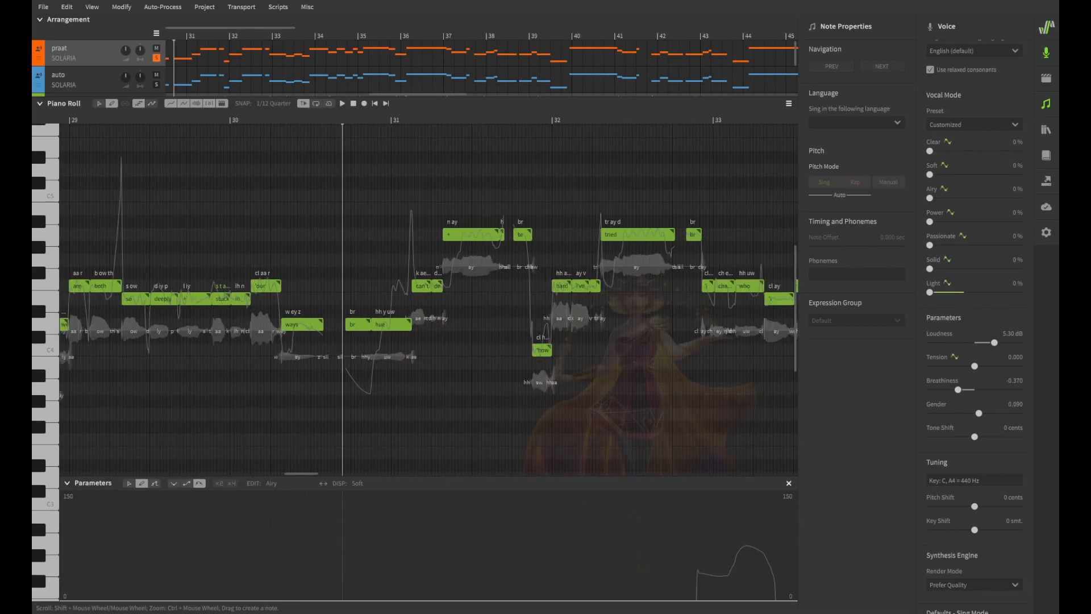
key("ctrl+s")
scroll(426, 296, "left", 5)
scroll(427, 295, "right", 5)
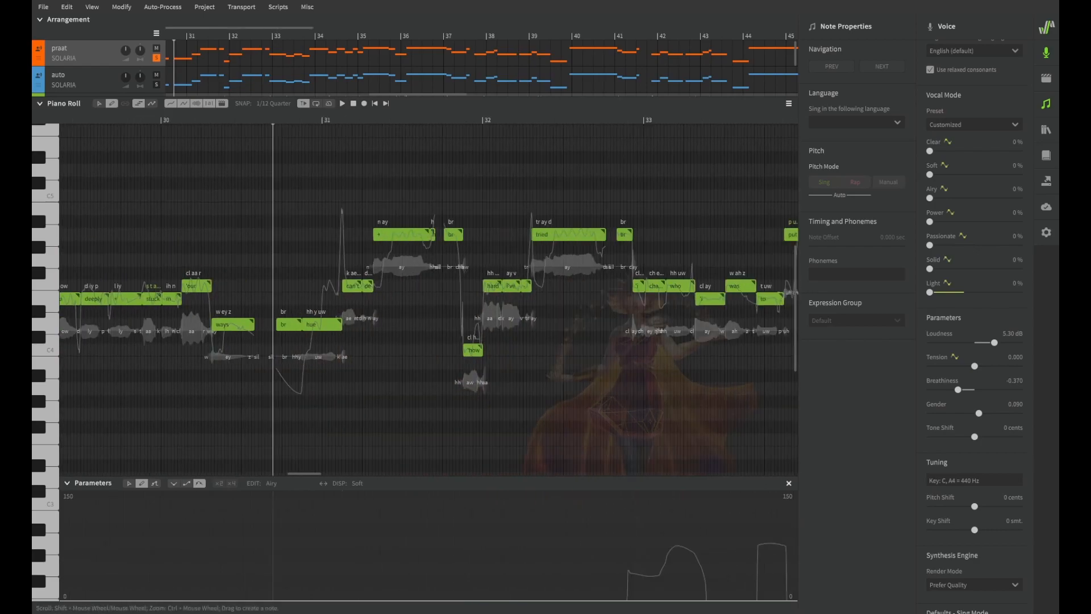
- Switch the praat track's voice to Natalie, set Loudness to 2.55 dB and play from before bar 31 into bar 34
left_click_drag(454, 120, 285, 120)
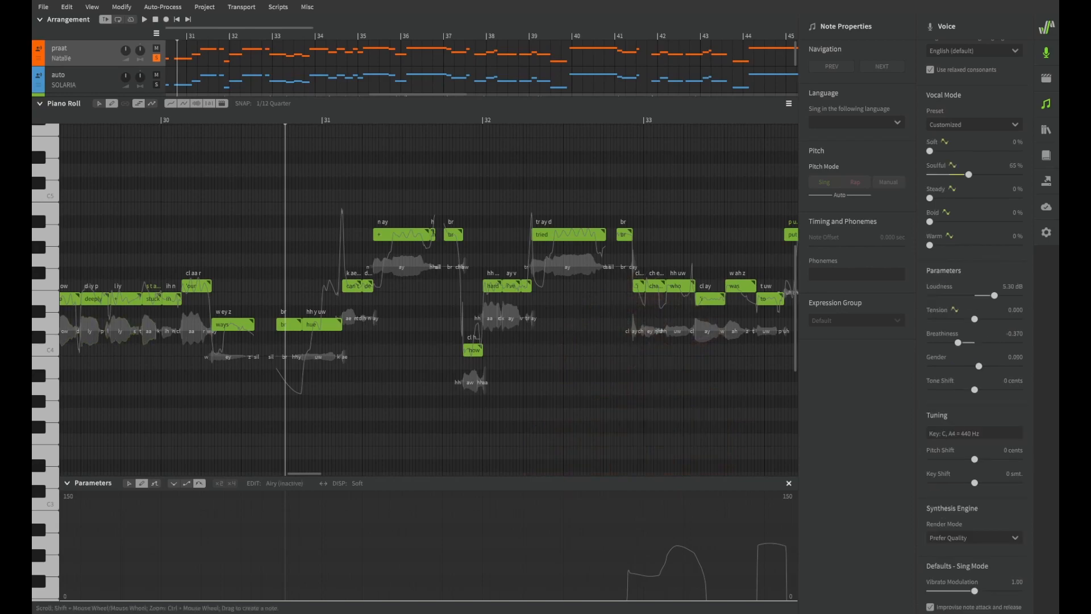
key("space")
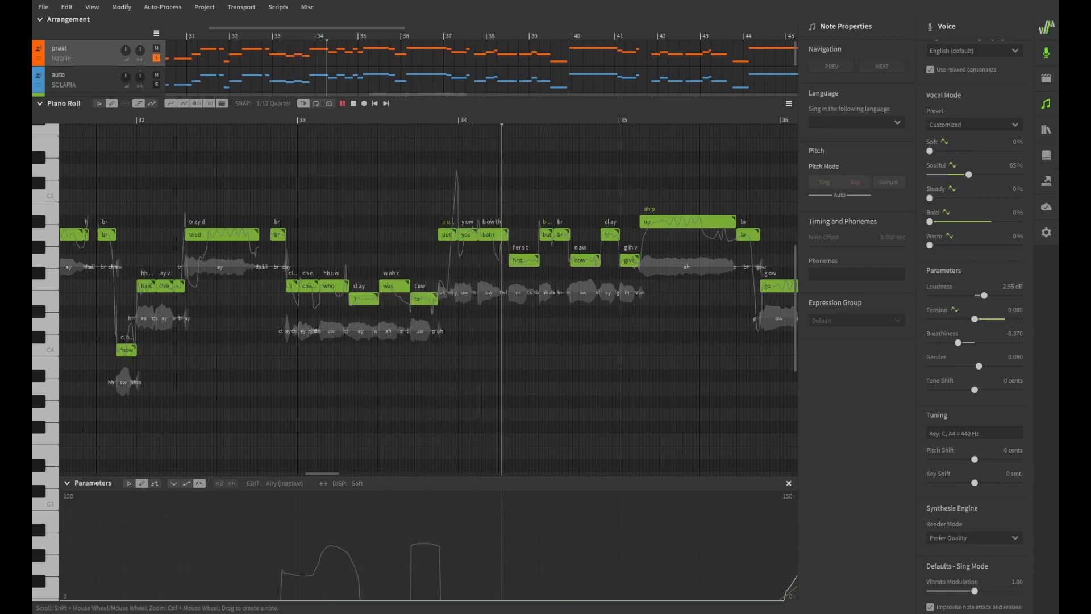
key("space")
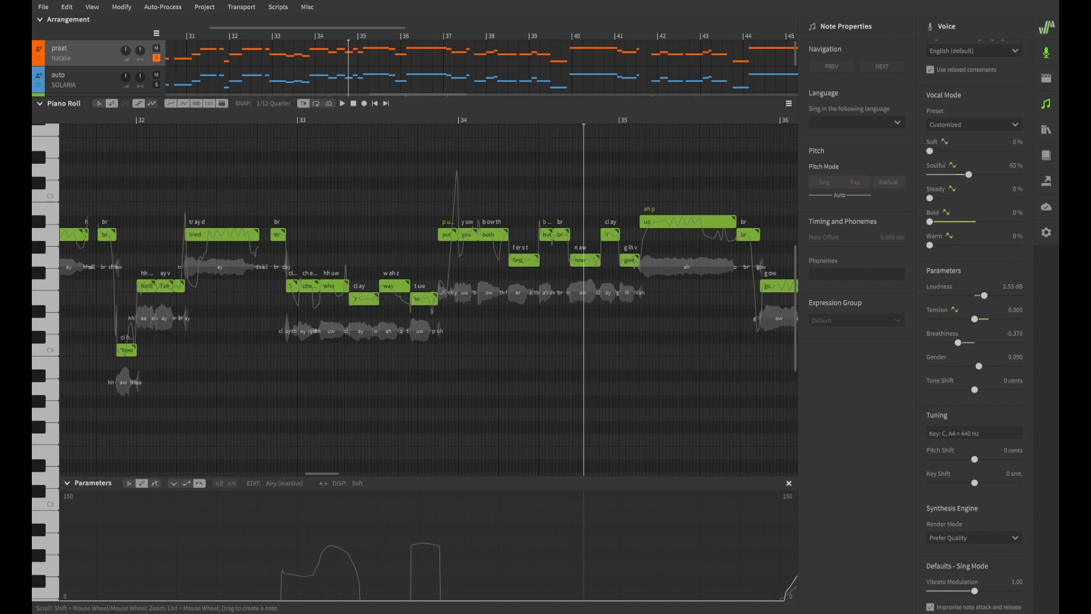
- Switch the praat track's voice to Feng Yi and play the phrase from before bar 31 into bar 33
scroll(426, 298, "left", 5)
left_click(271, 120)
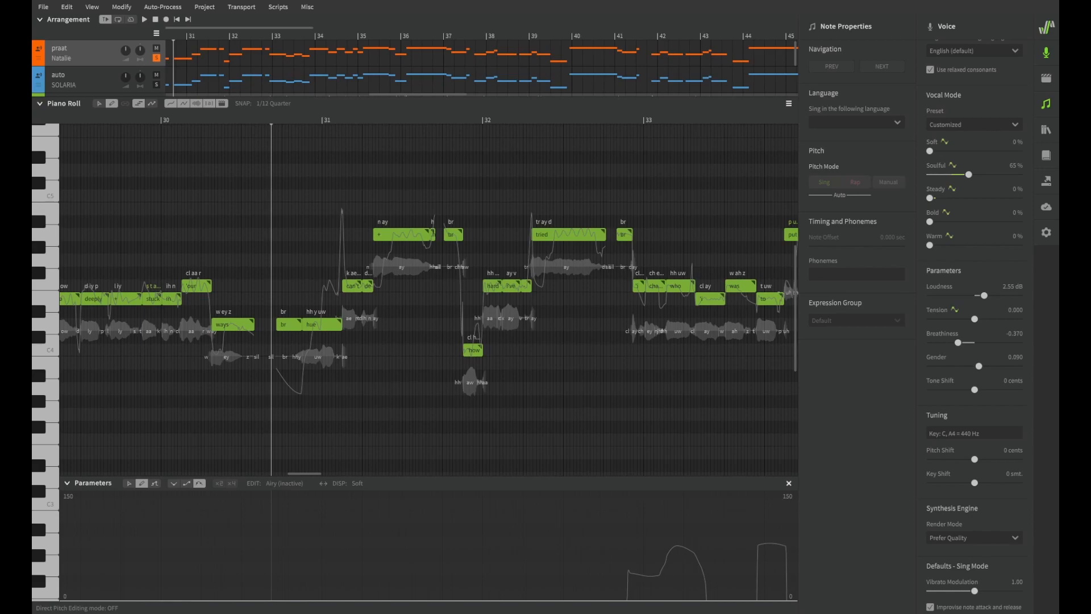
left_click(61, 58)
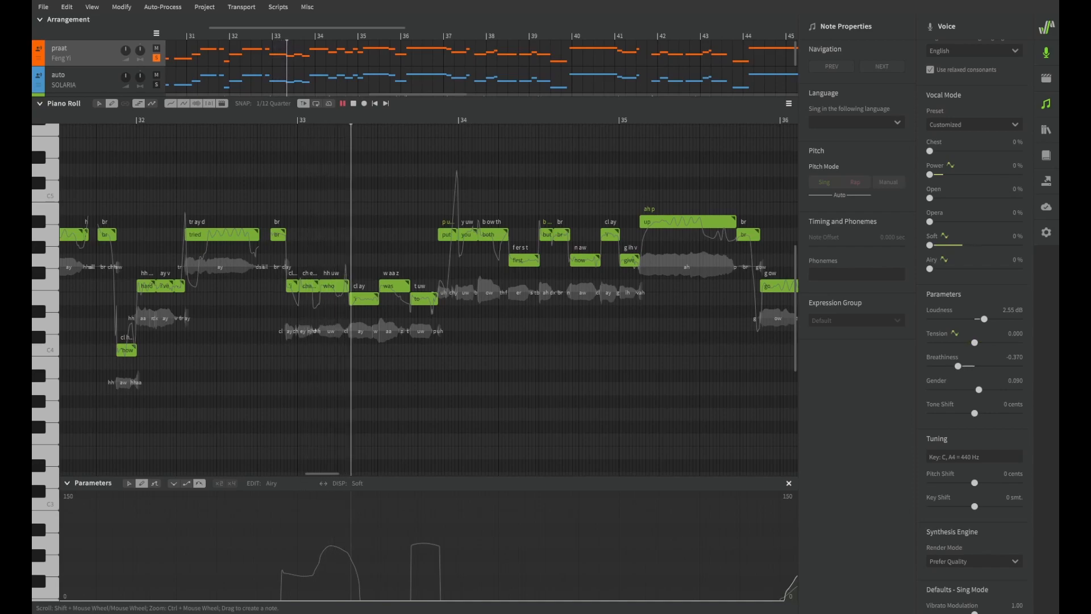
key("space")
left_click(374, 120)
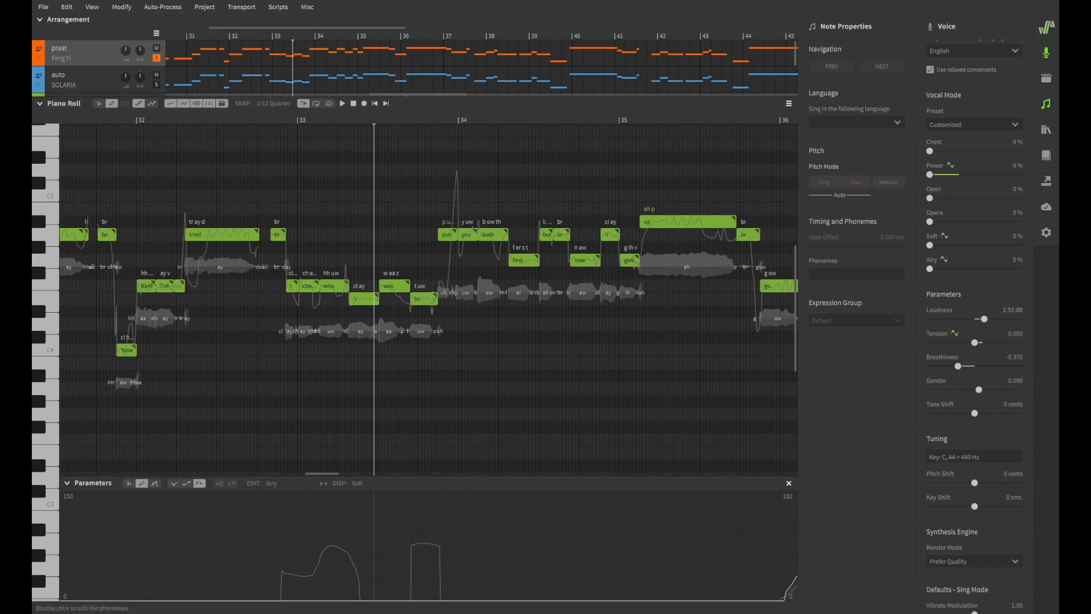
- Try different phonemes on the "was" note after bar 33, and play the passage from before bar 33
double_click(391, 273)
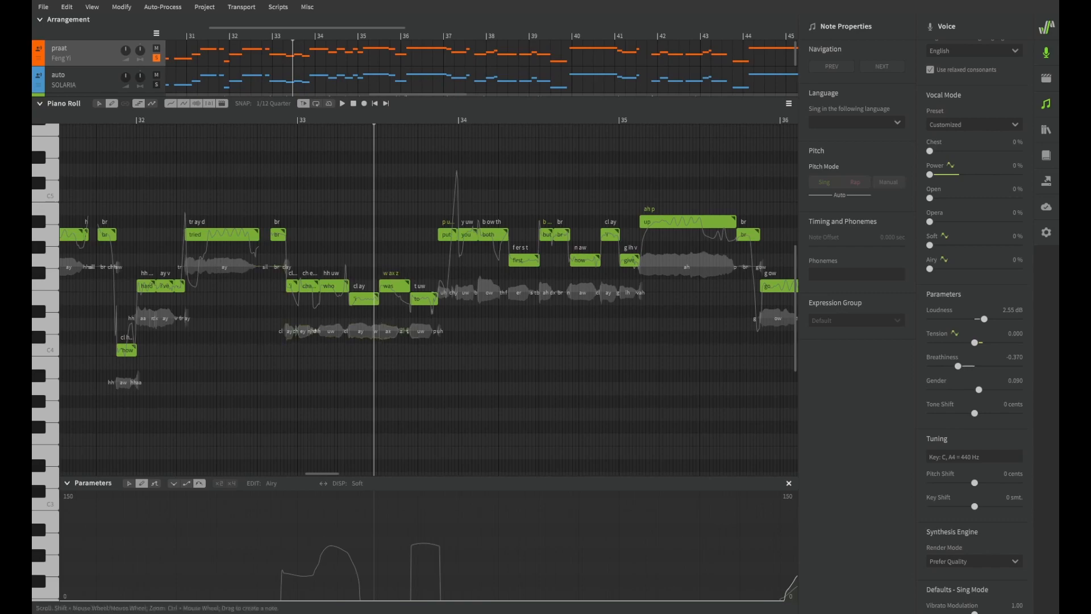
left_click(276, 120)
key("space")
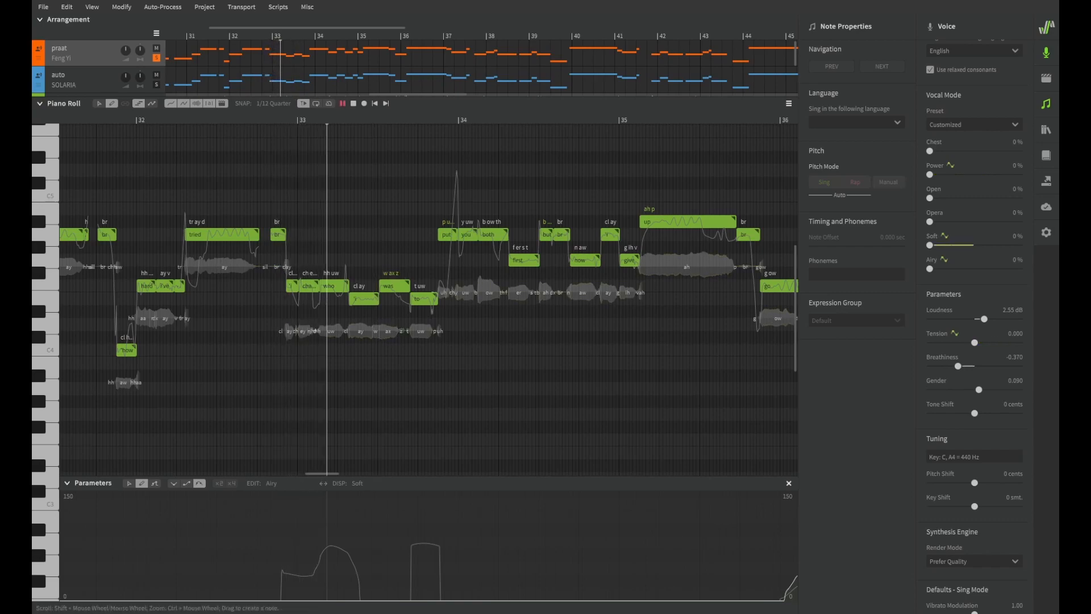
key("space")
left_click(378, 120)
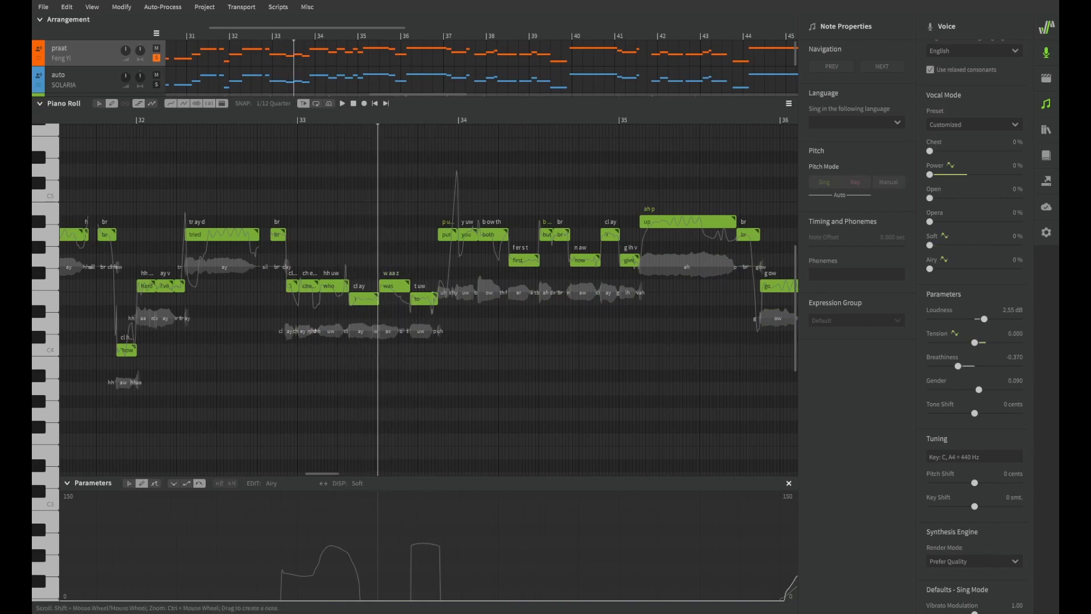
- Compare the "was" note's phonemes by switching the praat track's voice to SOLARIA and back to Feng Yi
key("space")
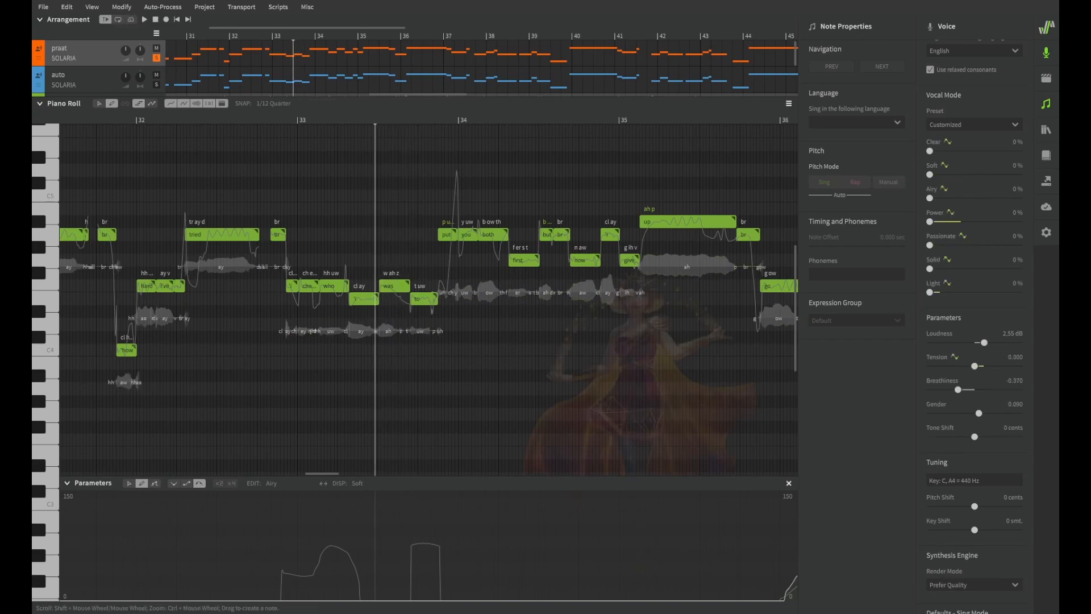
mouse_move(368, 119)
left_mouse_down()
mouse_move(334, 120)
mouse_move(433, 120)
mouse_move(371, 120)
left_mouse_up()
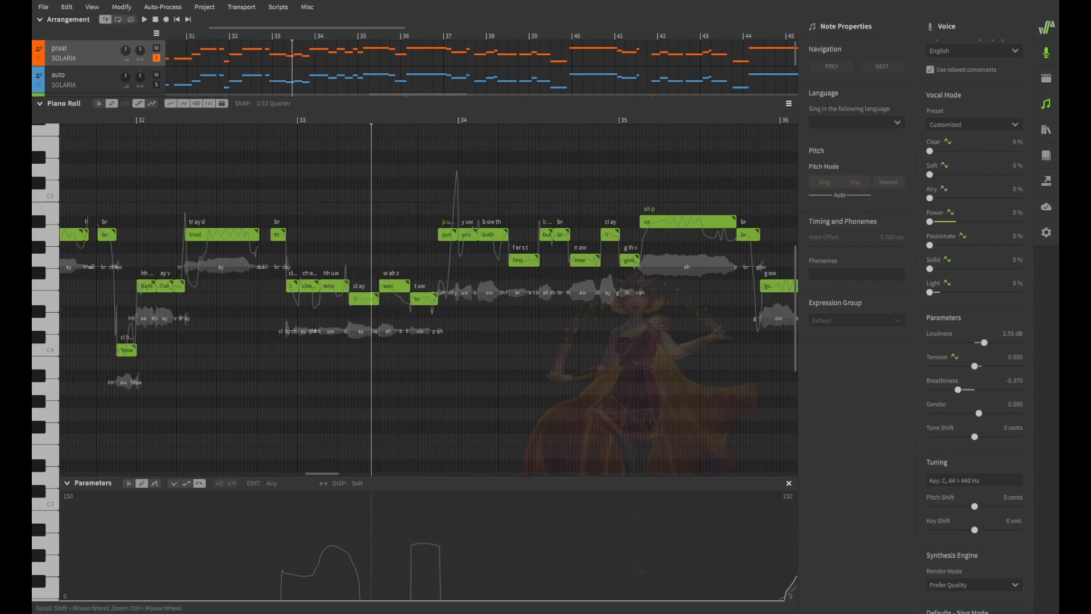
left_click(64, 58)
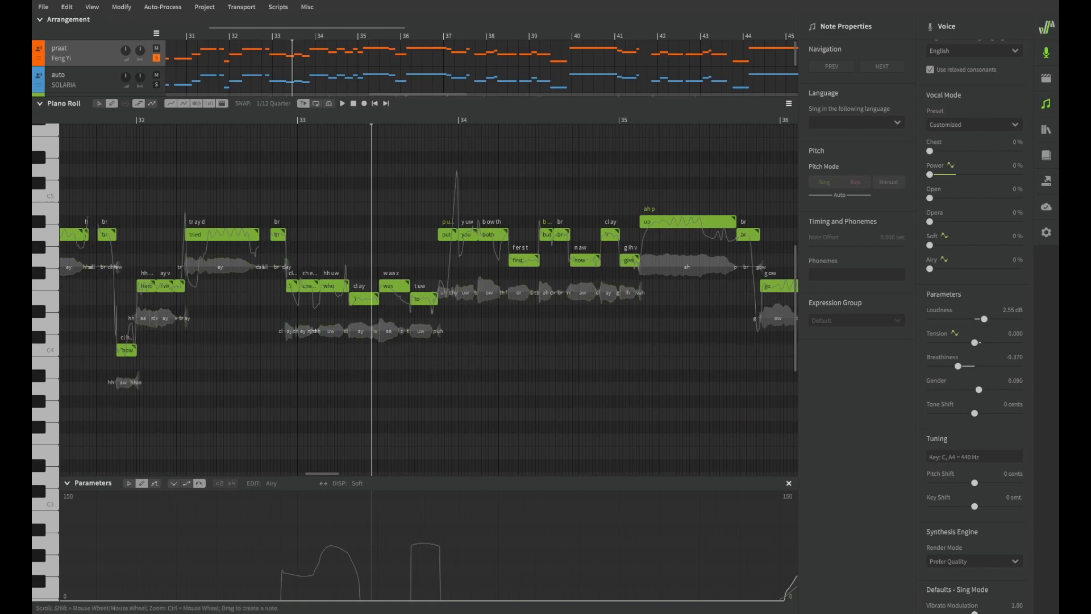
- Switch the praat track's voice to SOLARIA and set the phonemes of the "was" note after bar 33 to "w ah z"
left_click(64, 58)
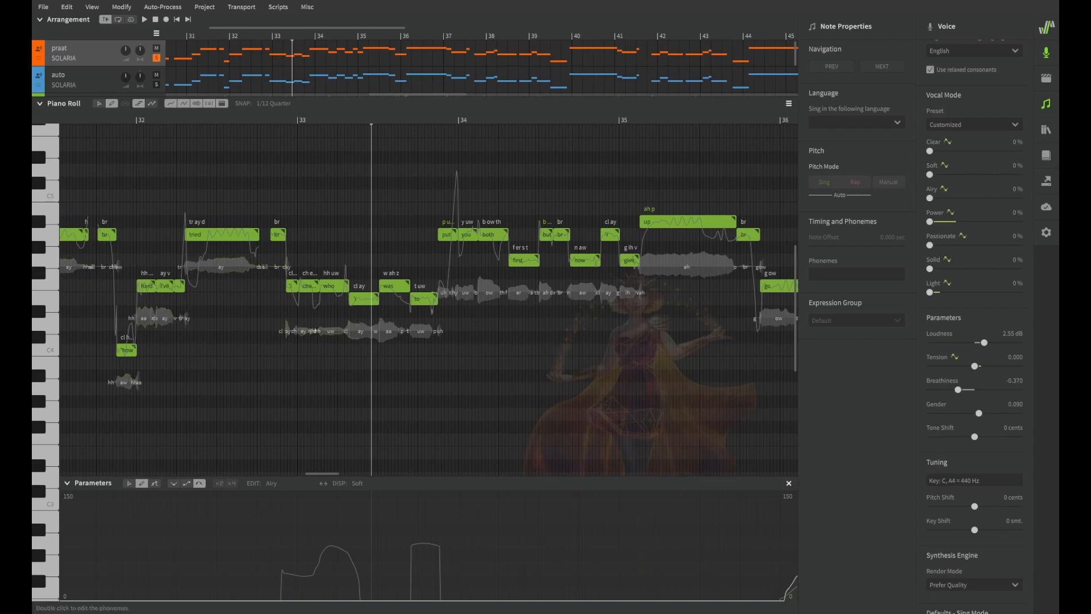
double_click(390, 274)
type("w a")
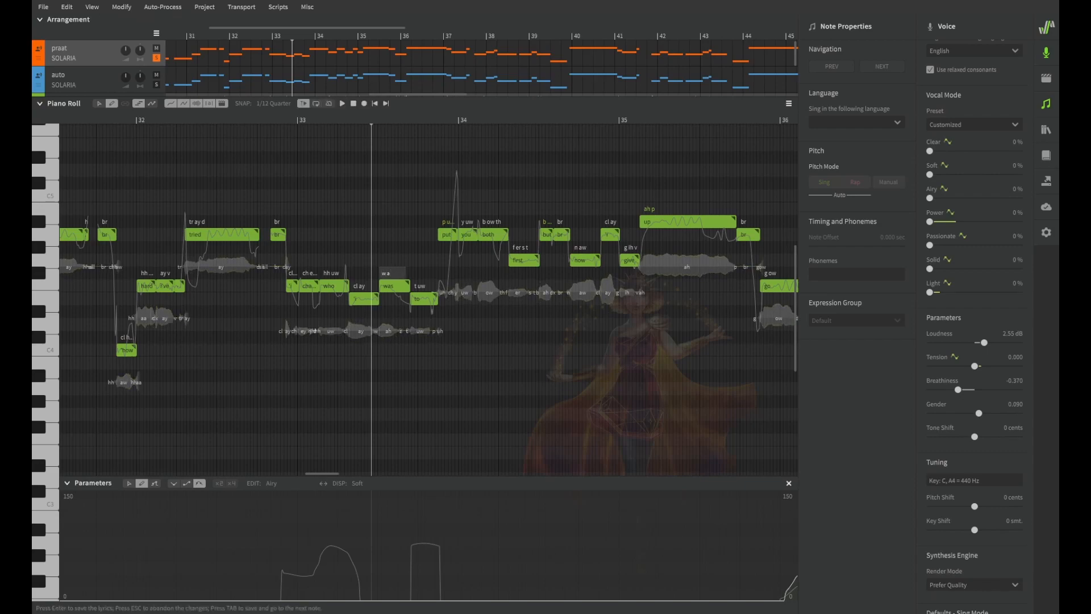
type("x z")
key("Return")
- Play the passage around the "was" note after bar 33 and return the playhead to just before it
left_click(317, 120)
key("ctrl+z")
key("space")
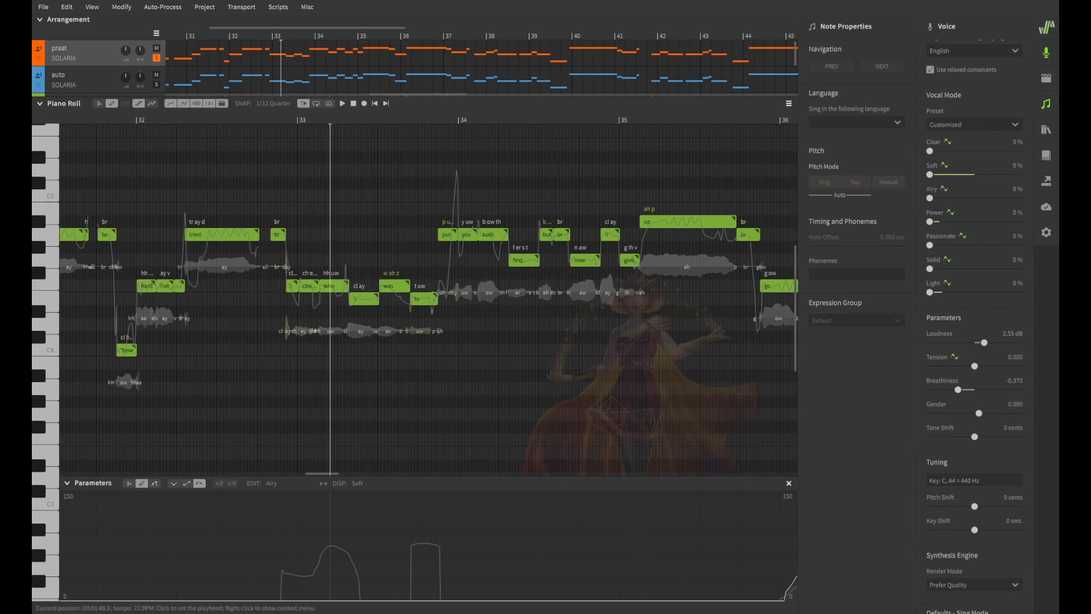
key("space")
left_click(354, 120)
key("space")
key("space")
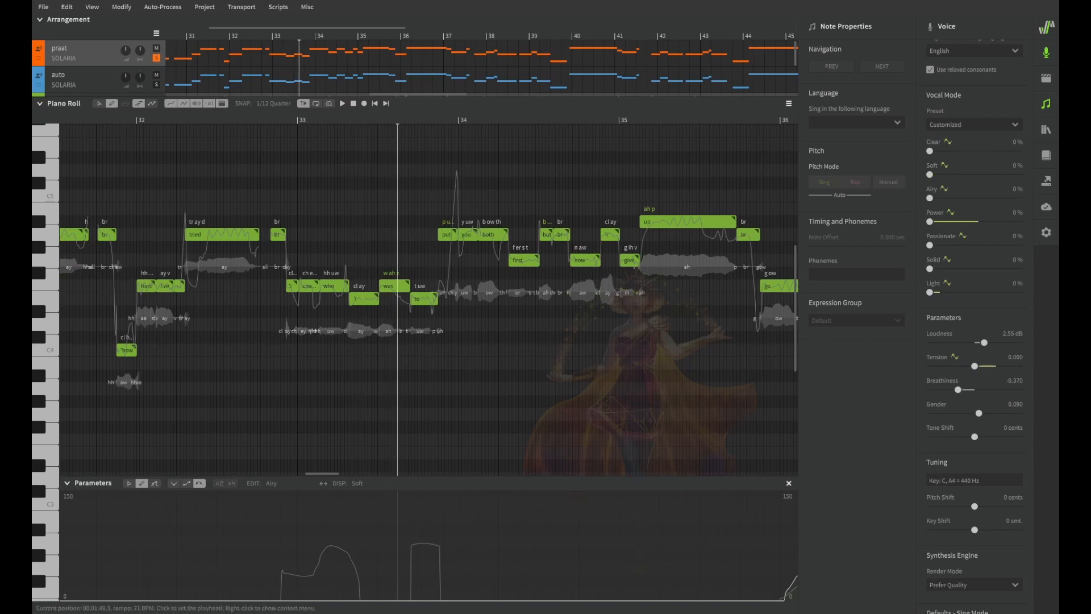
left_click_drag(397, 120, 360, 120)
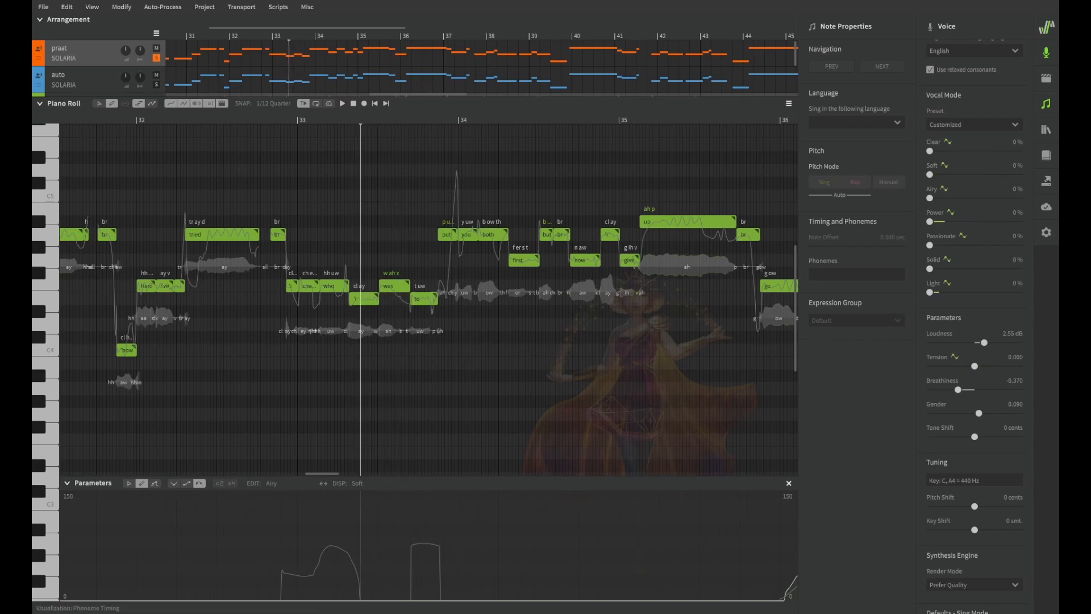
- Switch the praat track's voice to Feng Yi, set the "was" note's phonemes to "w aa z" and play the passage
left_click(63, 58)
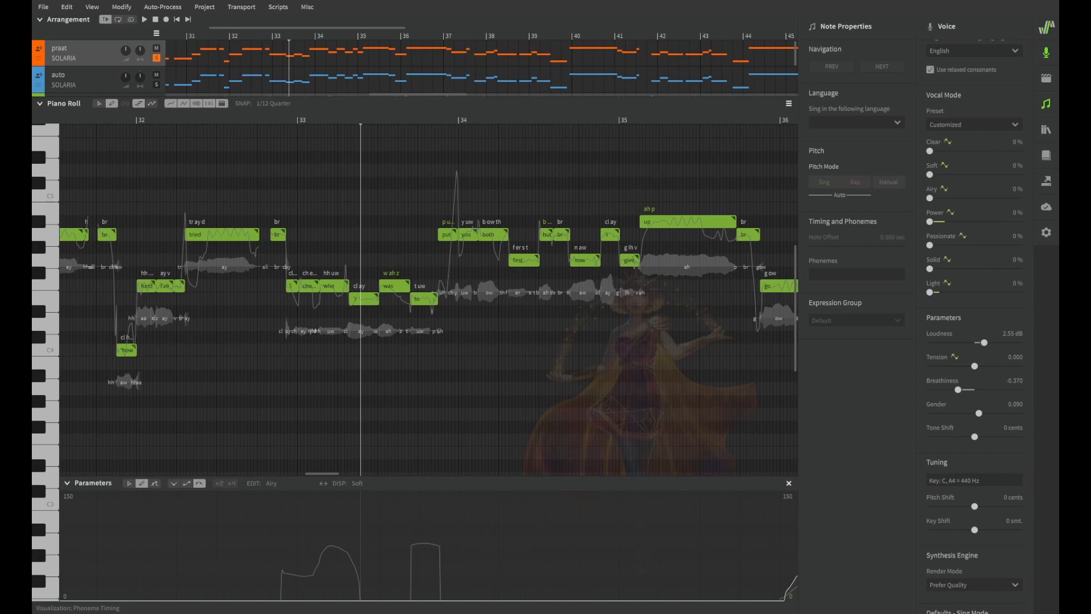
left_click(86, 108)
double_click(391, 273)
key("Return")
key("space")
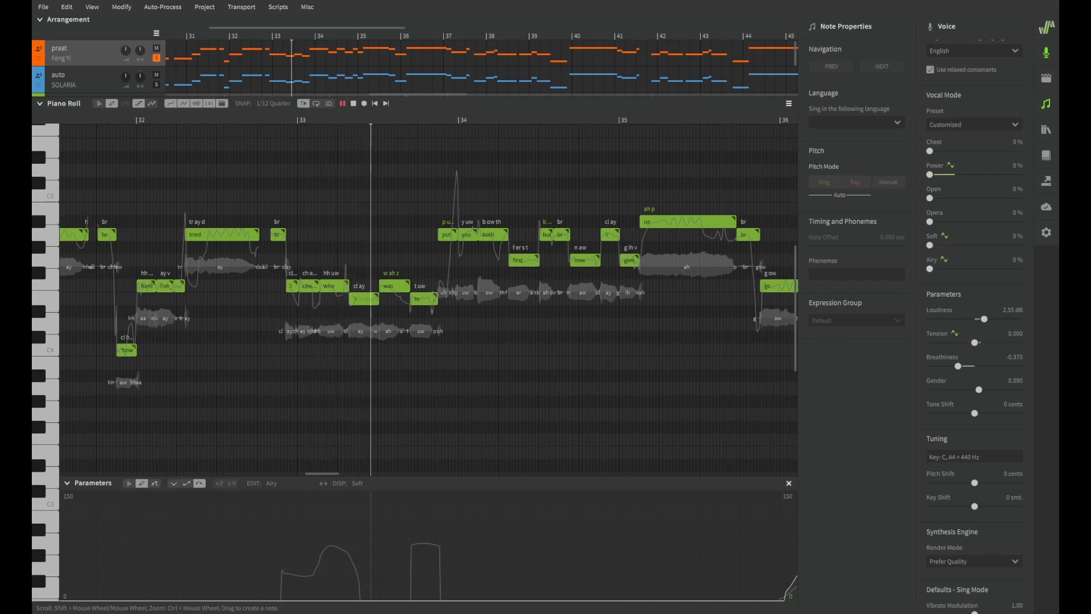
key("space")
mouse_move(365, 120)
left_mouse_down()
mouse_move(417, 120)
mouse_move(370, 120)
left_mouse_up()
key("space")
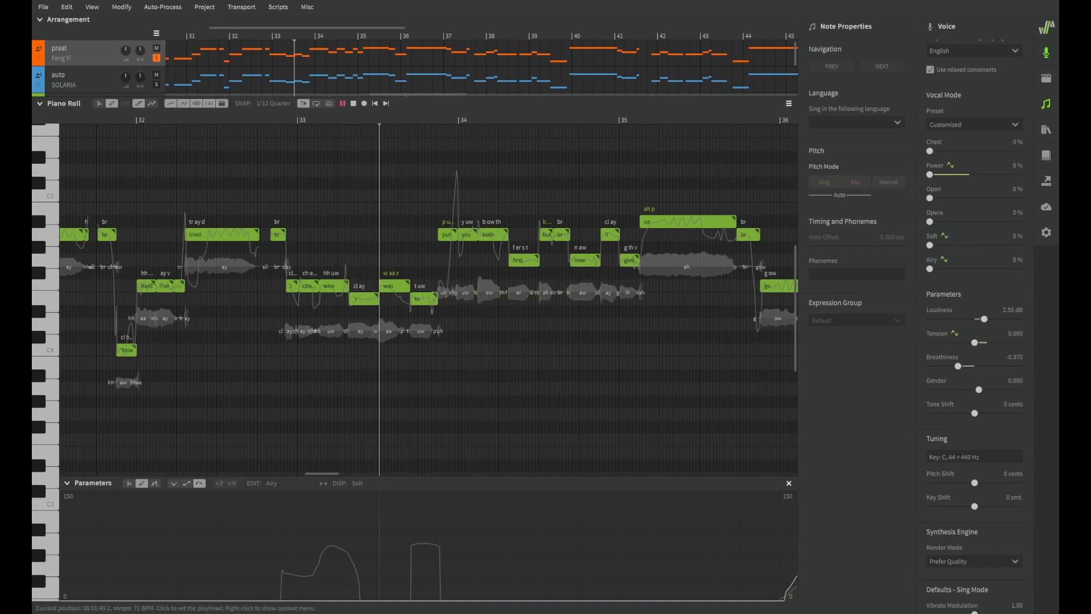
key("space")
- Set the "was" note's phonemes to "w ax z" and play the passage from before bar 33
double_click(391, 273)
type("w ax z")
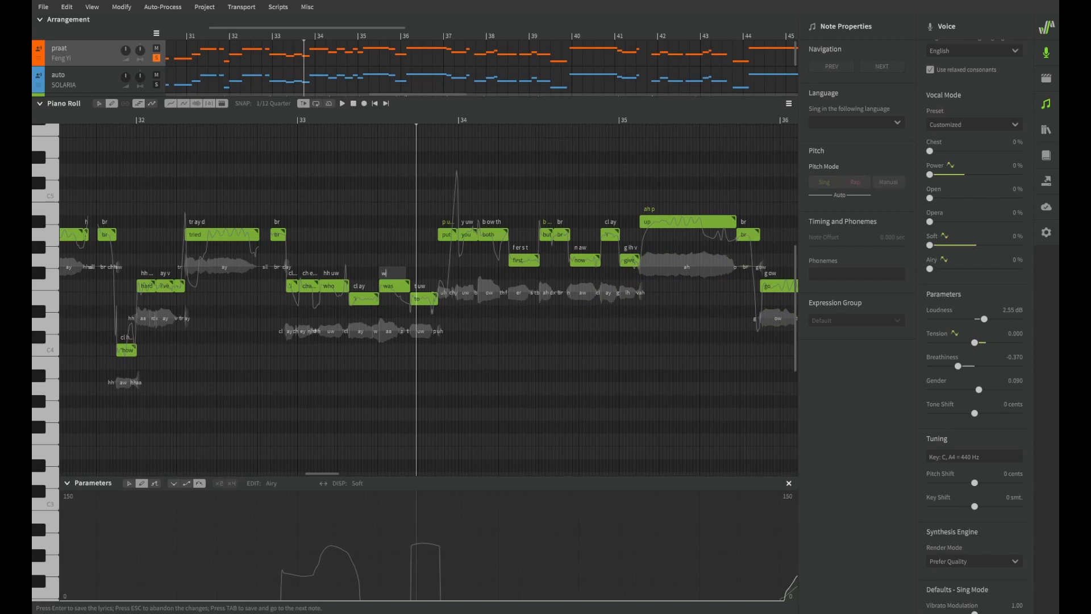
key("Return")
left_click(278, 120)
key("space")
key("space")
key("space")
key("space")
- Return the praat track's voice to SOLARIA and replay the phrase between bars 32 and 33
left_click(199, 120)
key("space")
left_click(193, 120)
left_click(272, 120)
left_click(245, 120)
key("space")
left_click(291, 120)
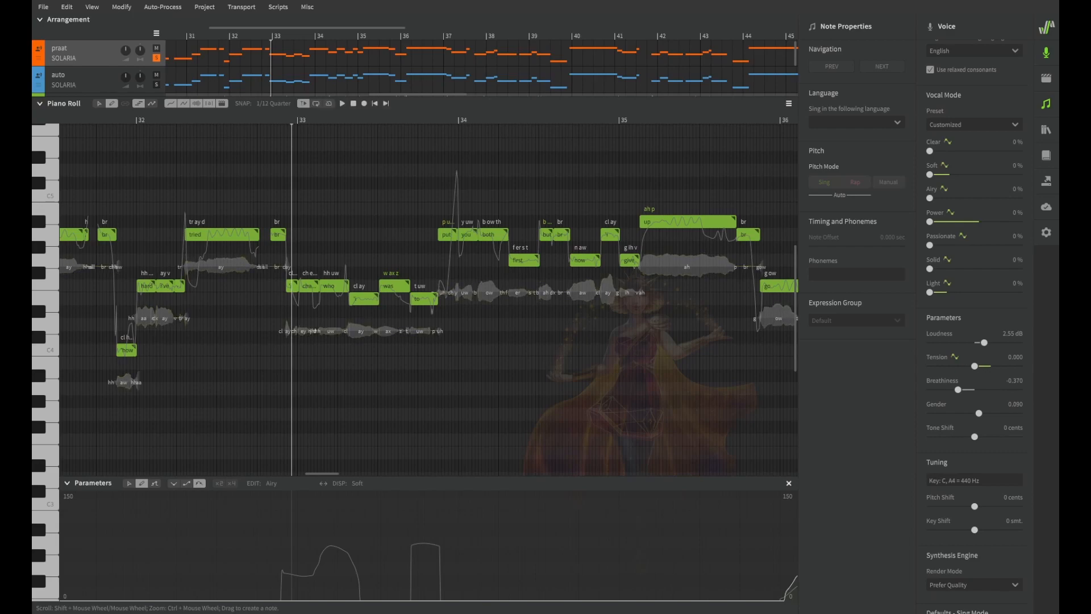
left_click(267, 120)
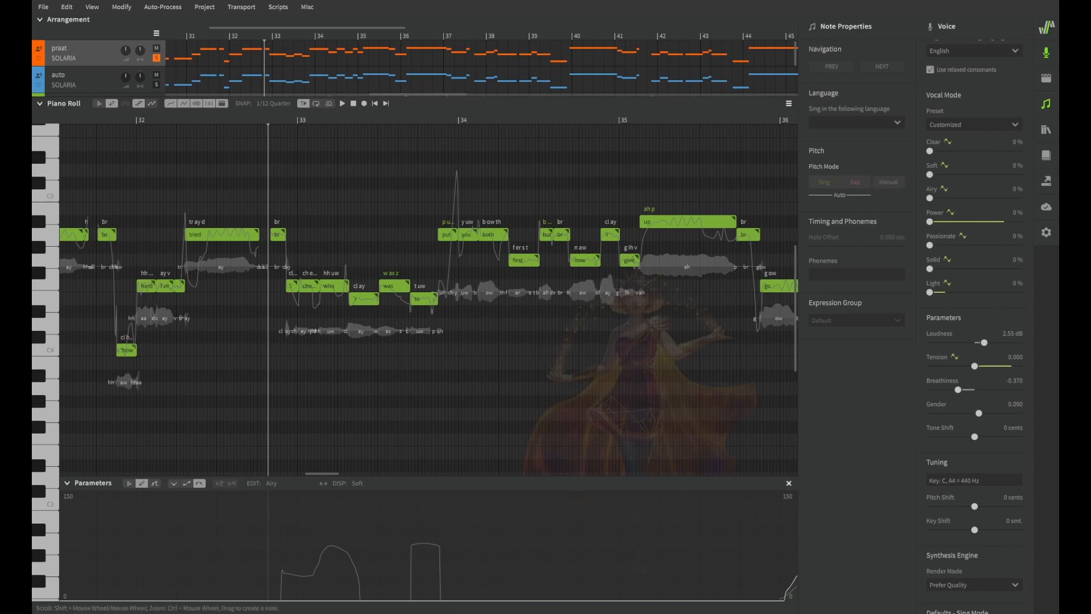
- Inspect the phonemes of the "put" note just before bar 34 and the "ain't" note at bar 27
scroll(551, 239, "right", 3)
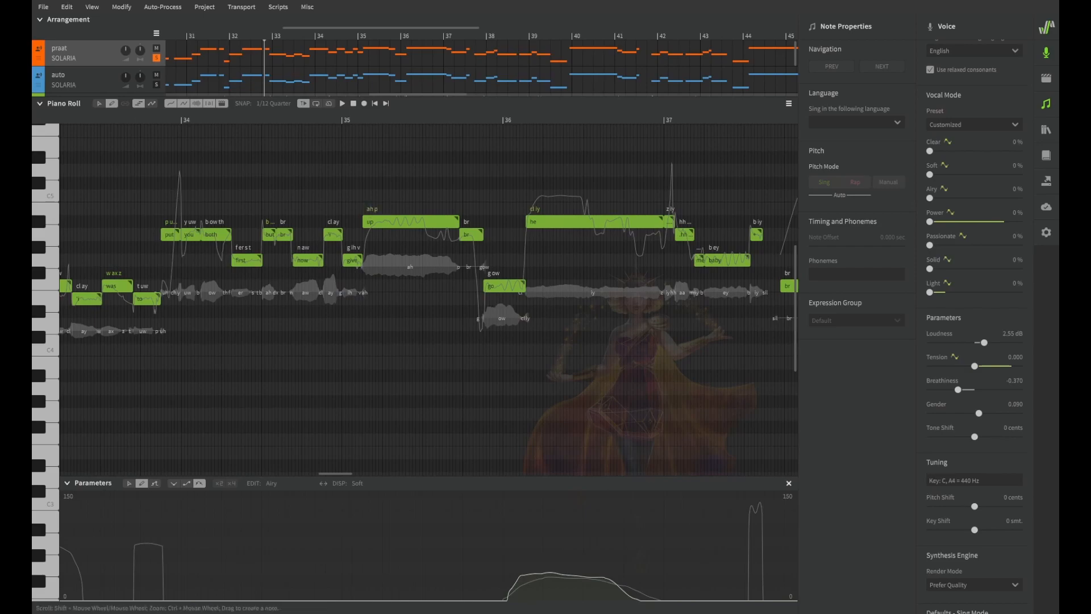
scroll(426, 295, "left", 3)
double_click(448, 222)
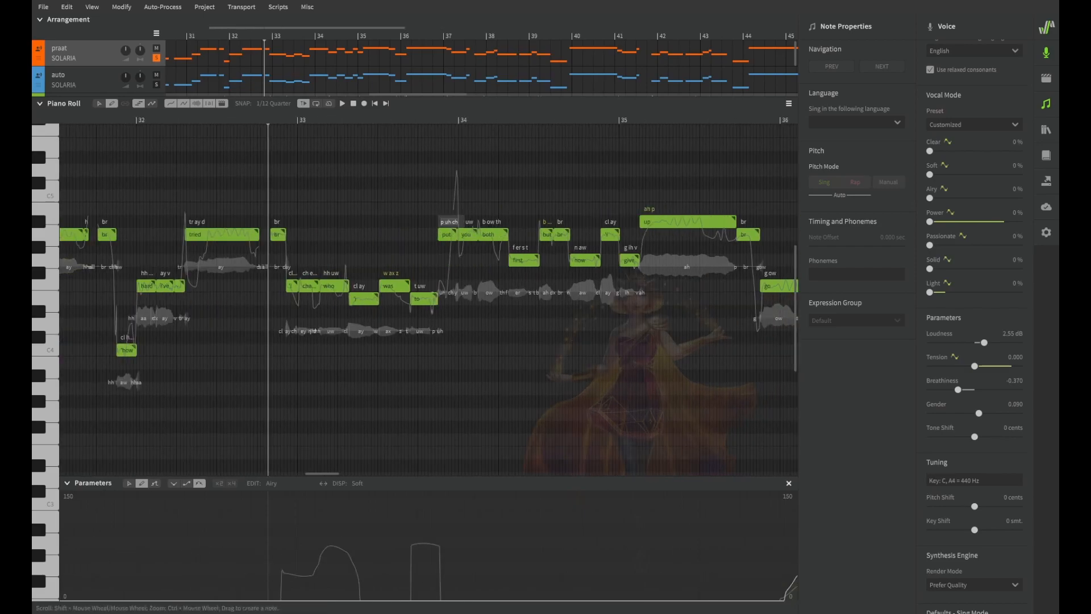
scroll(429, 296, "left", 6)
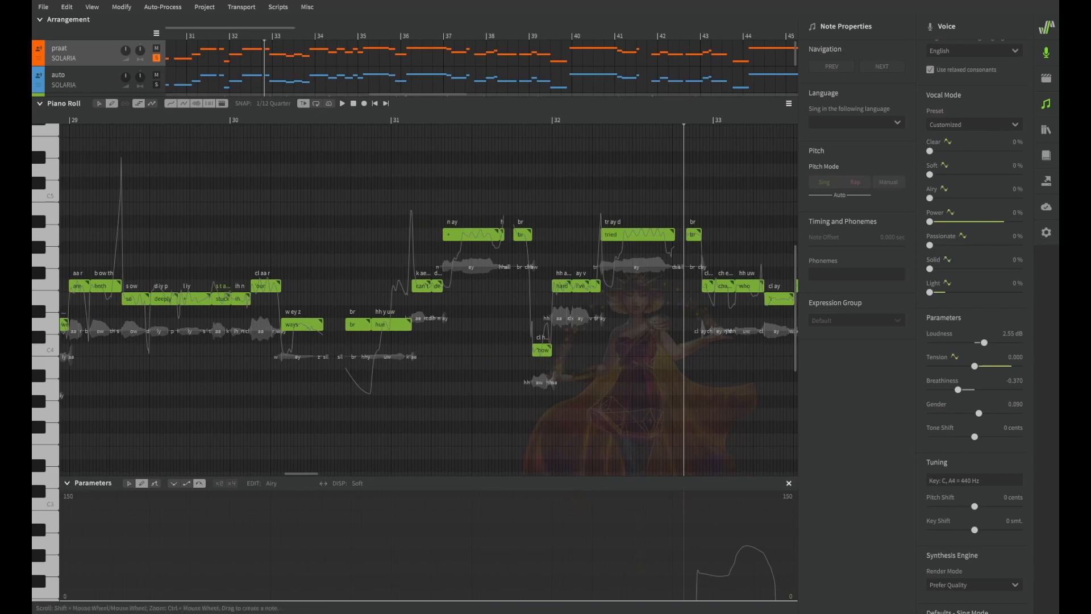
scroll(221, 290, "left", 7)
left_click(197, 120)
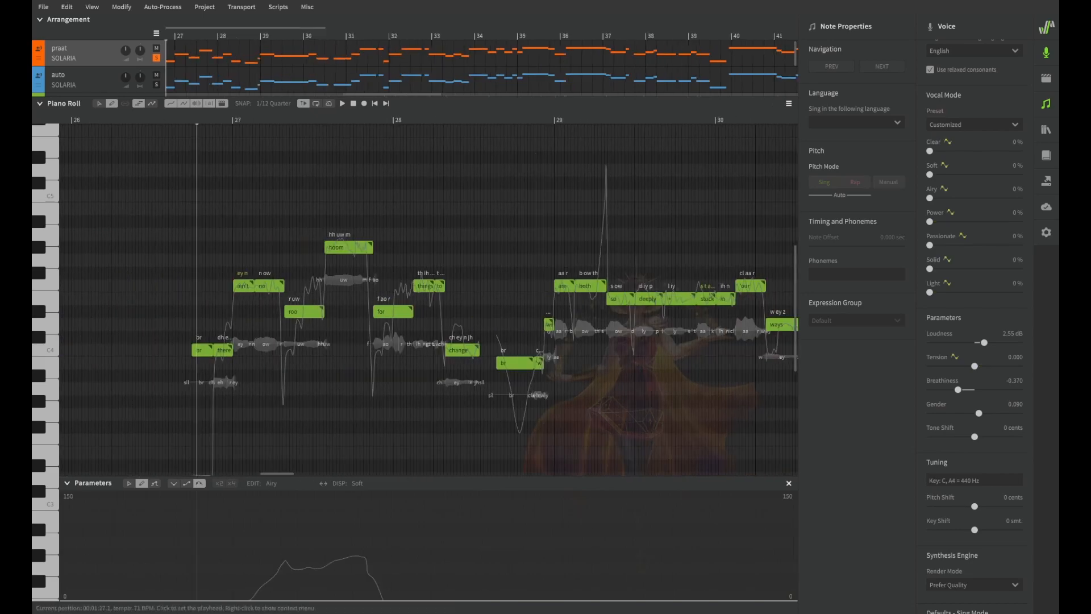
double_click(243, 273)
key("Return")
- Place the playhead ahead of the song's first phrase, just before bar 5, and save the project
scroll(482, 67, "left", 16)
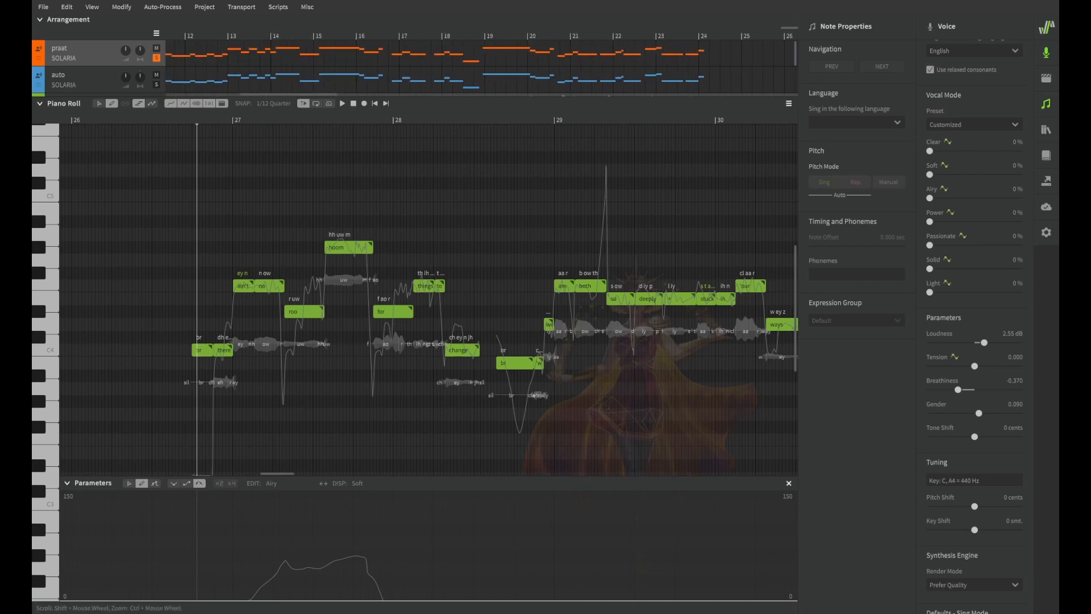
scroll(481, 68, "left", 3)
left_click(322, 36)
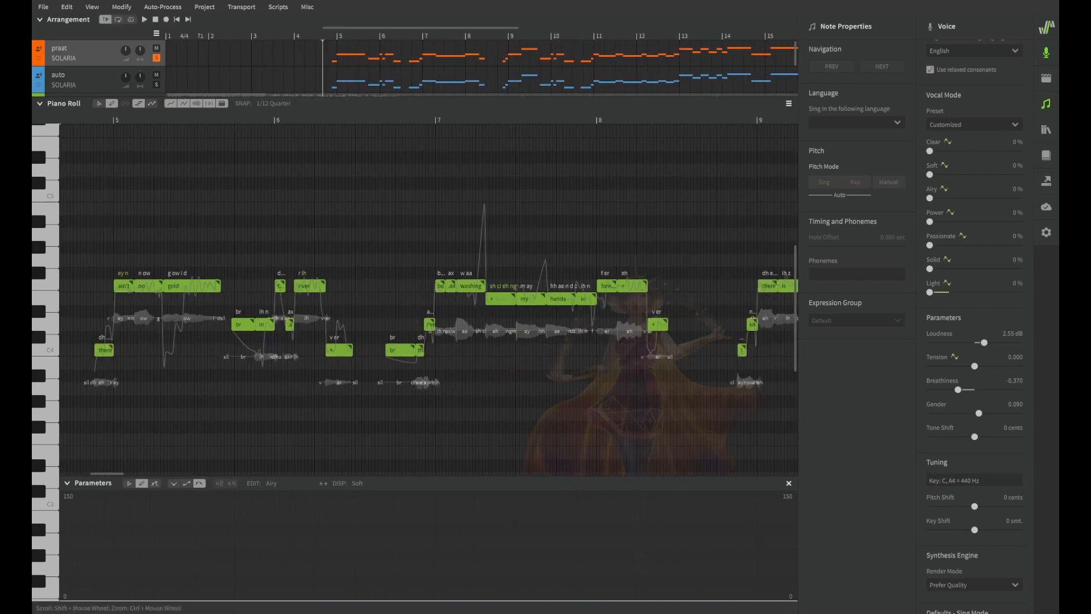
scroll(428, 299, "left", 4)
scroll(428, 300, "right", 4)
scroll(429, 299, "left", 1)
left_click(153, 120)
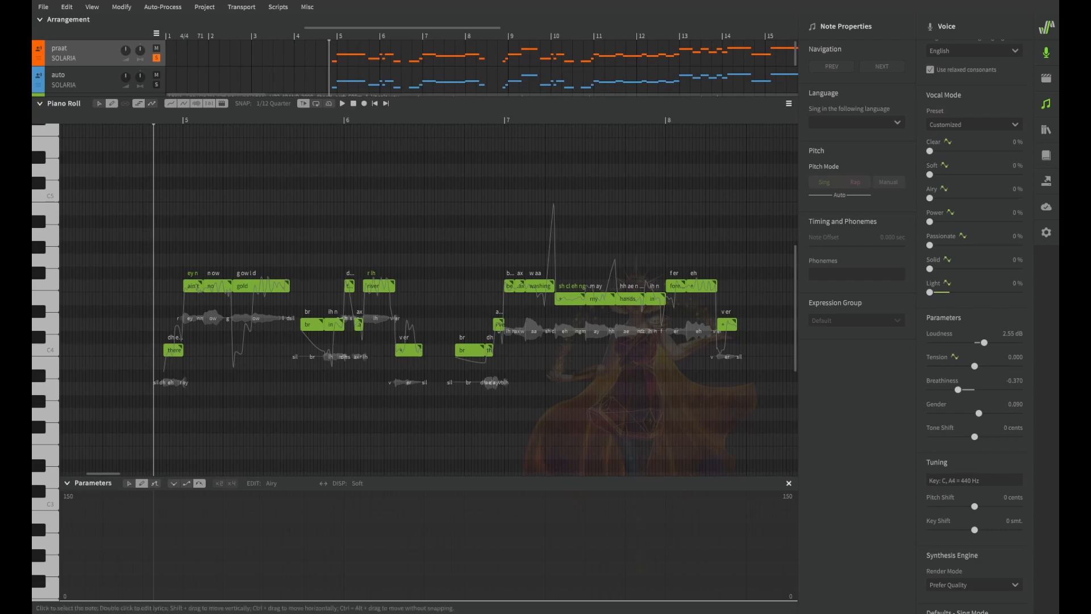
key("ctrl+s")
left_click(132, 120)
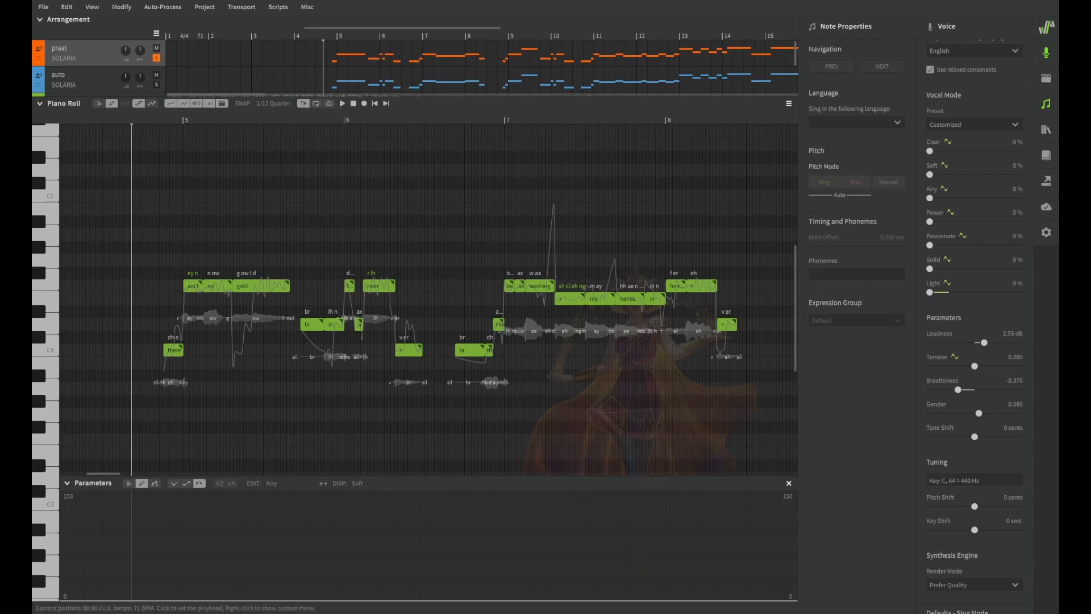
left_click(112, 120)
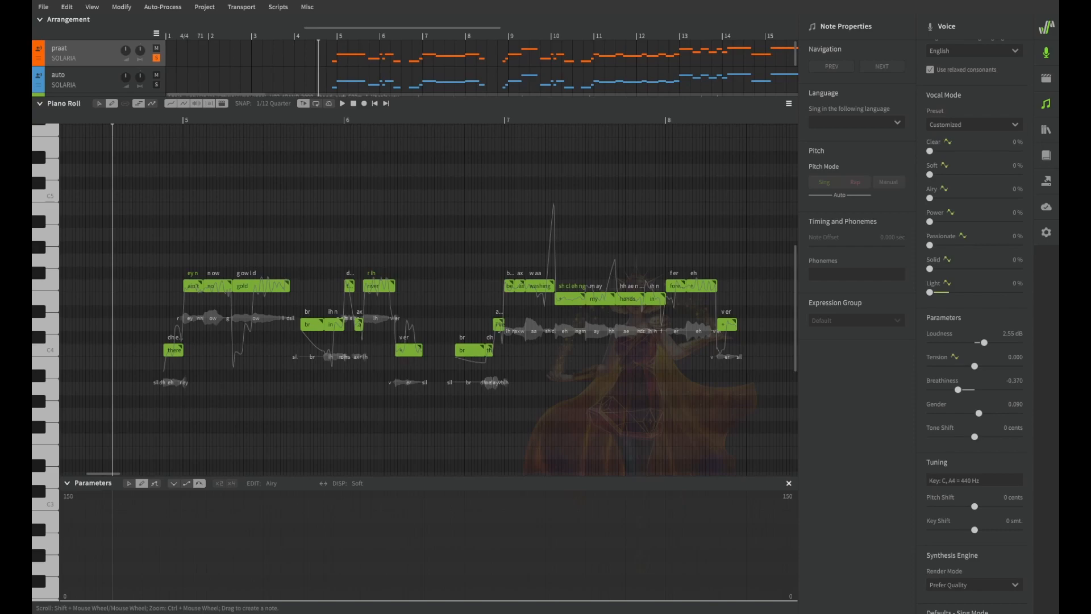
key("ctrl+s")
left_click(136, 120)
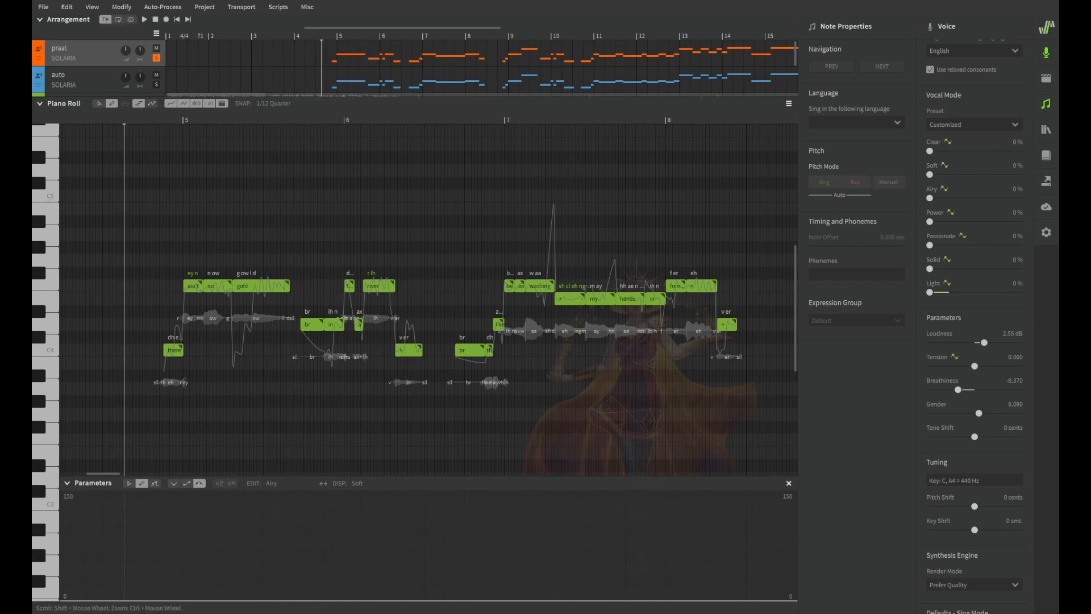
- Compare the pitch curves of the praat and auto tracks over bars 5 to 8
left_click(85, 80)
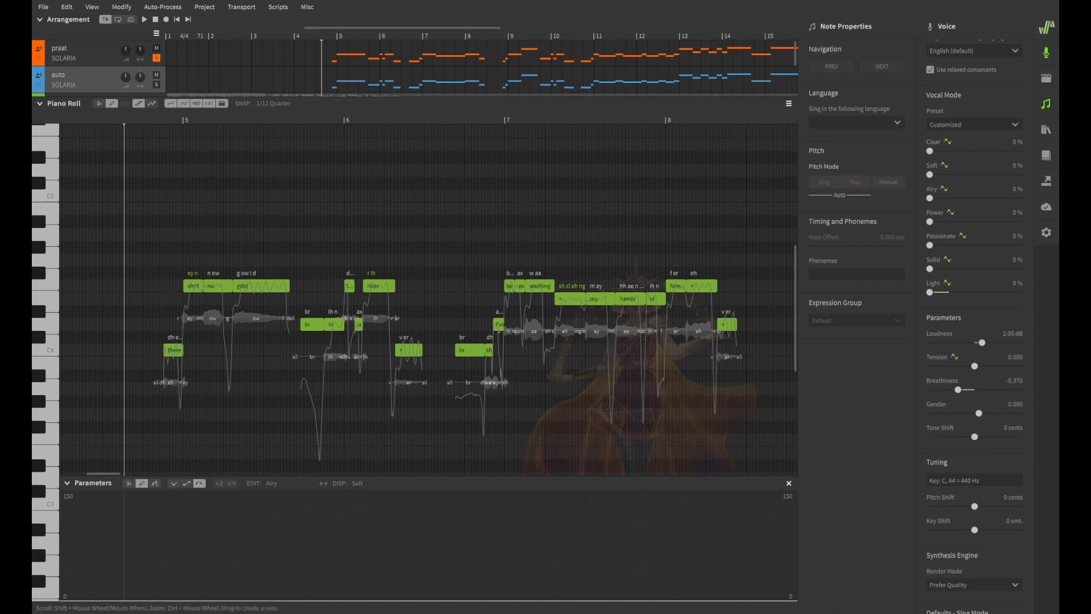
left_click(85, 54)
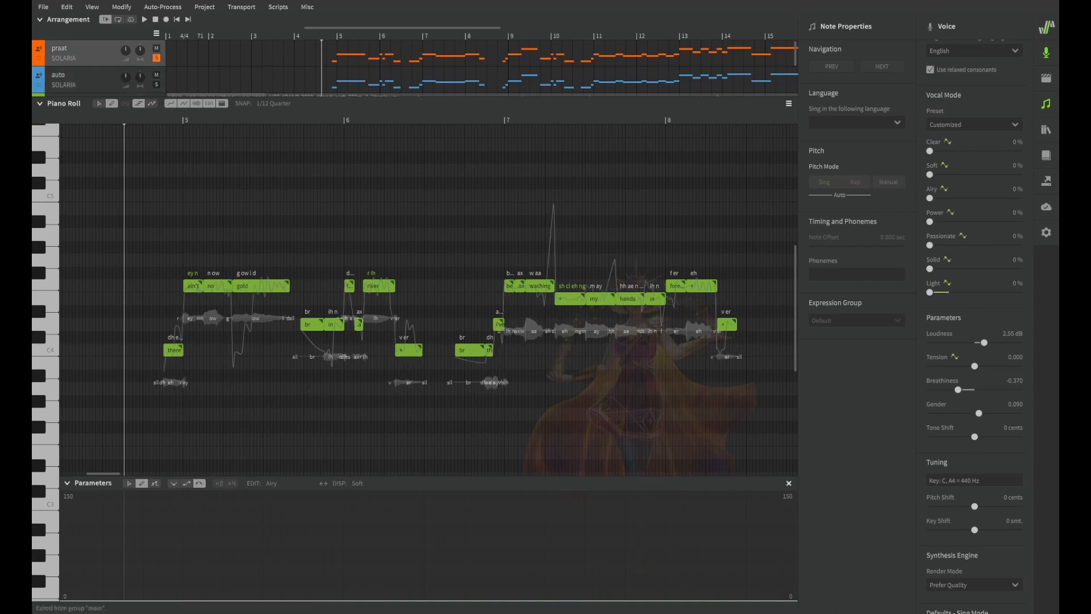
left_click(86, 79)
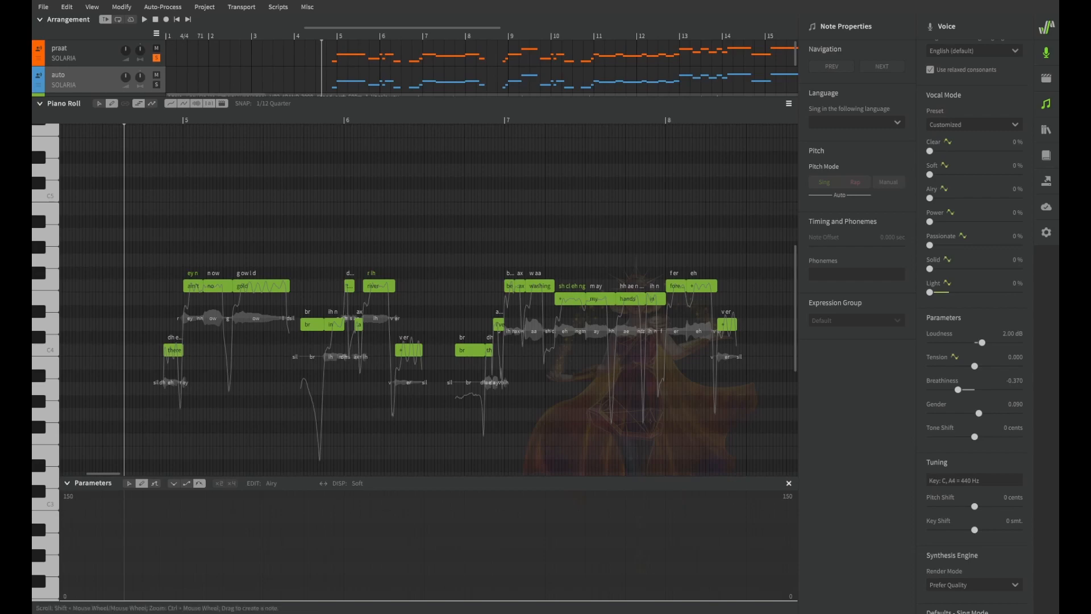
- Set the pitch mode of all the auto track's notes to Manual and clear the selection
key("ctrl+a")
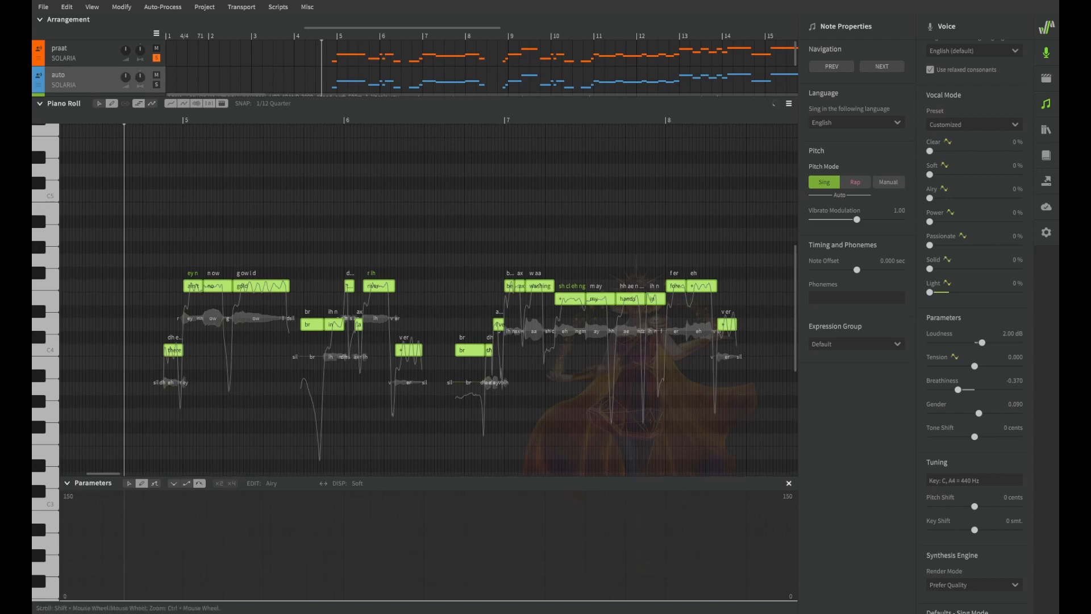
key("Escape")
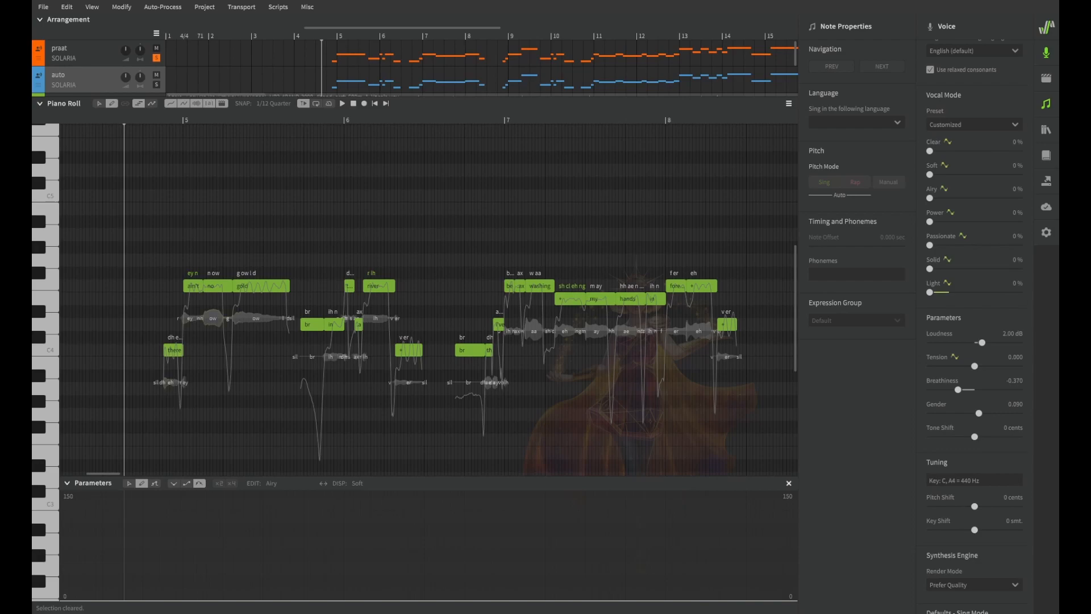
key("ctrl+a")
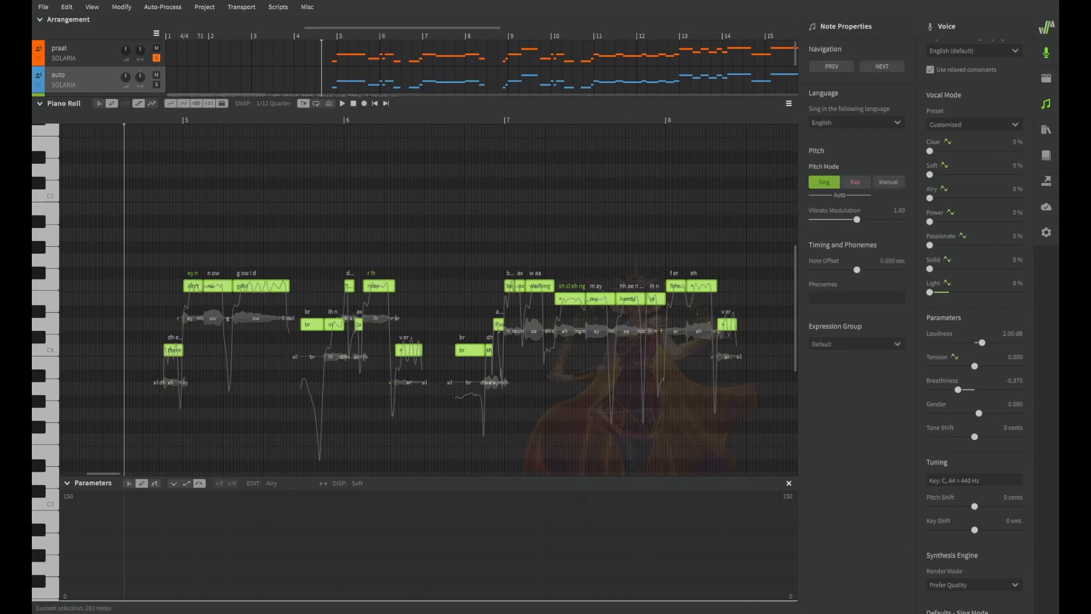
key("Escape")
key("ctrl+a")
left_click(888, 181)
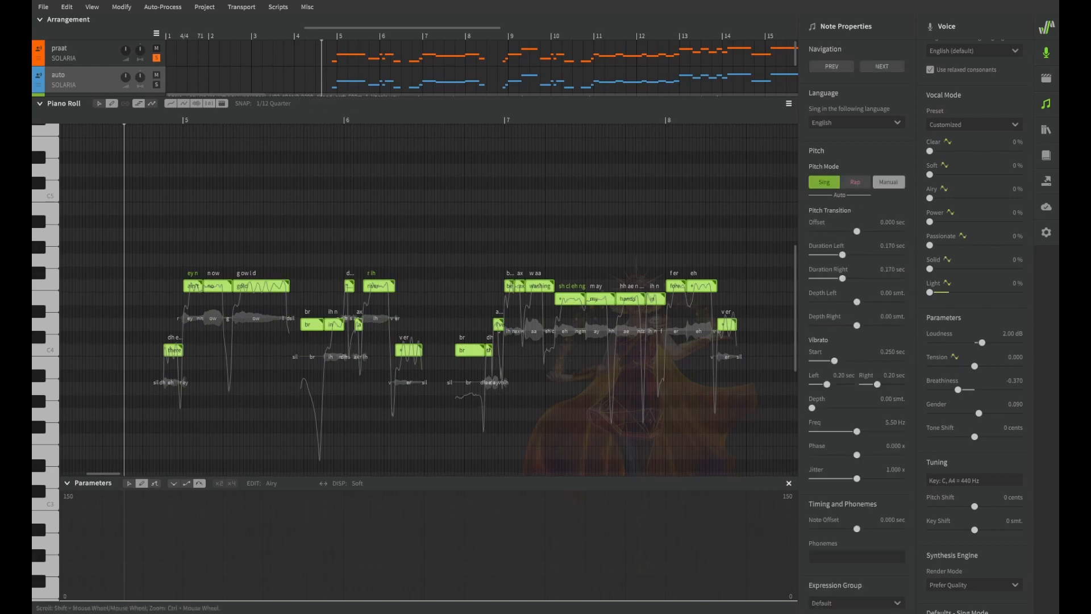
key("Escape")
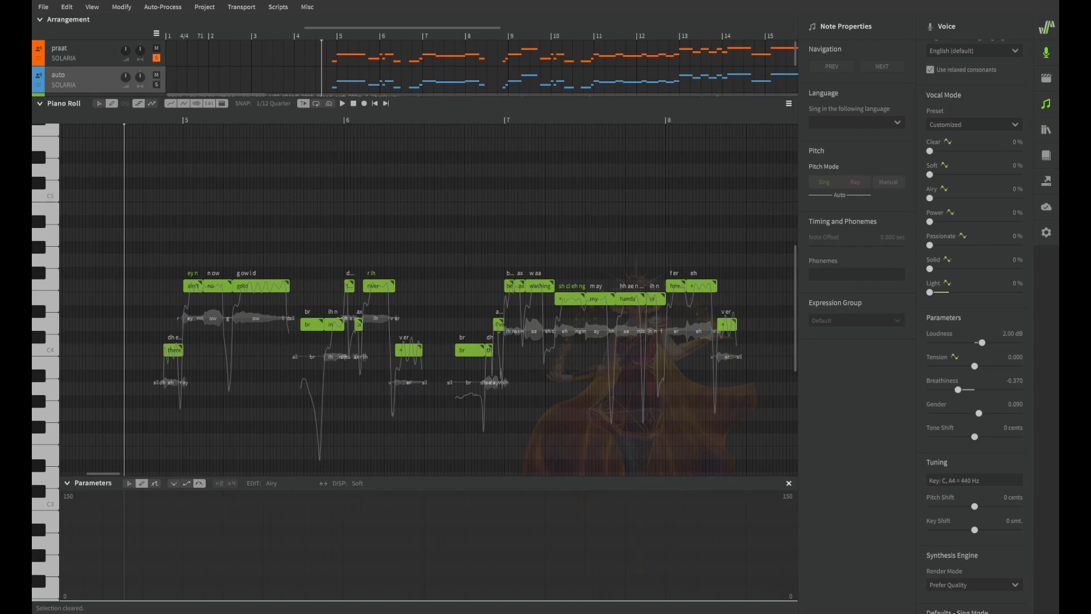
- Display the auto track's Pitch Deviation curve and undo the Manual pitch mode change
left_click(272, 483)
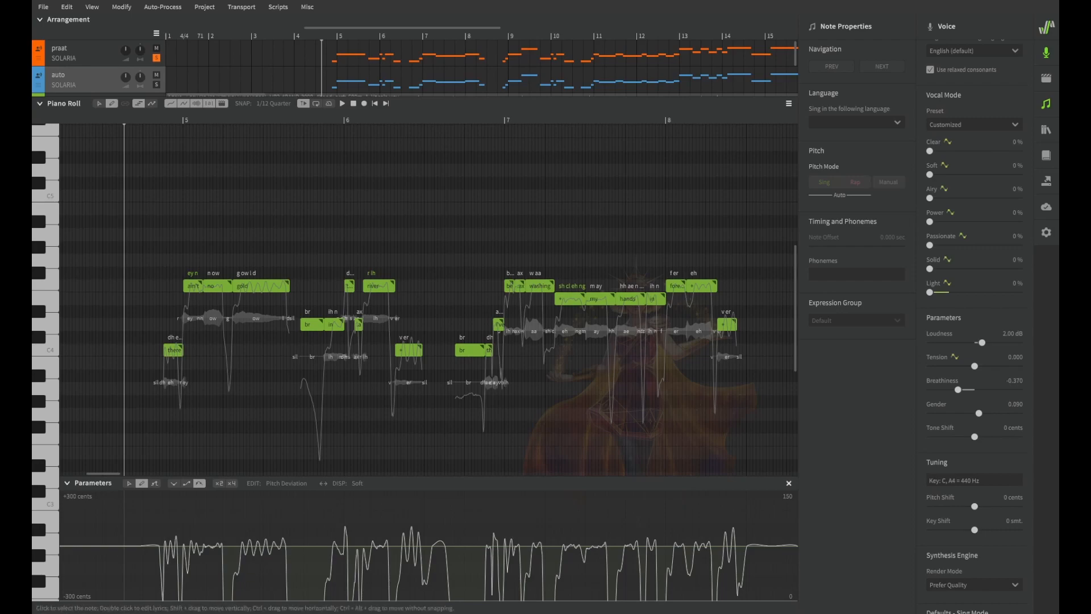
left_click_drag(222, 543, 223, 536)
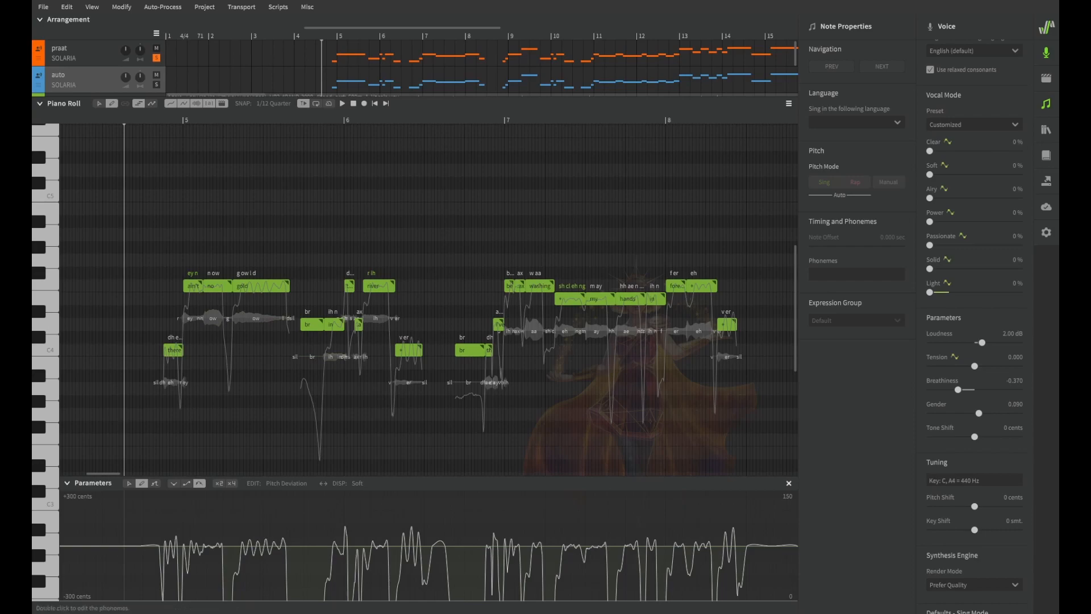
key("ctrl+z")
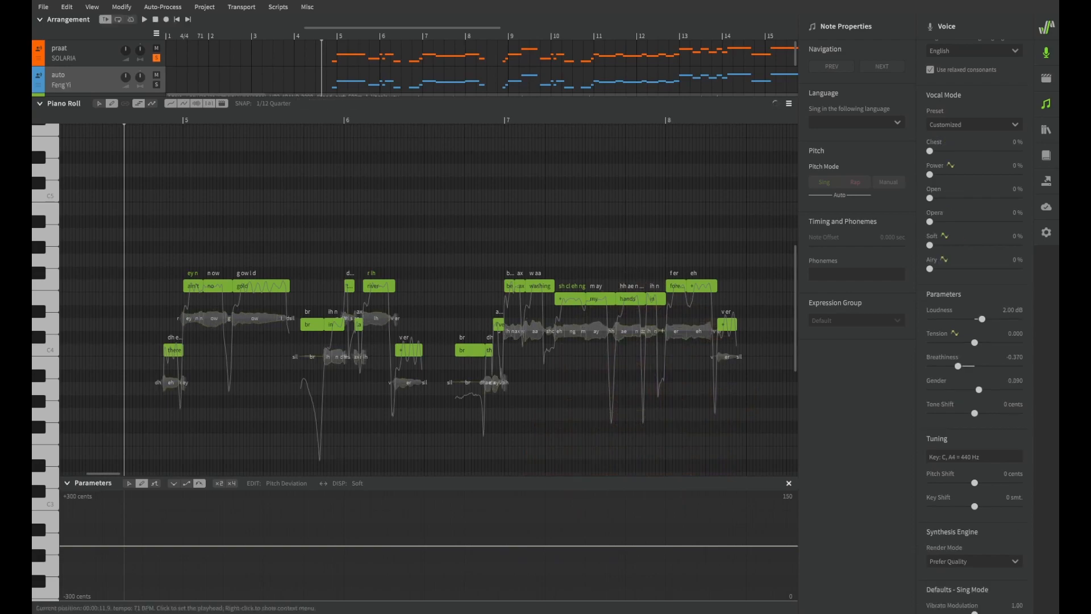
- With the Feng Yi voice on the auto track, set all its notes to Manual pitch mode, and switch the voice back to SOLARIA
left_click(99, 104)
left_click_drag(153, 120, 129, 120)
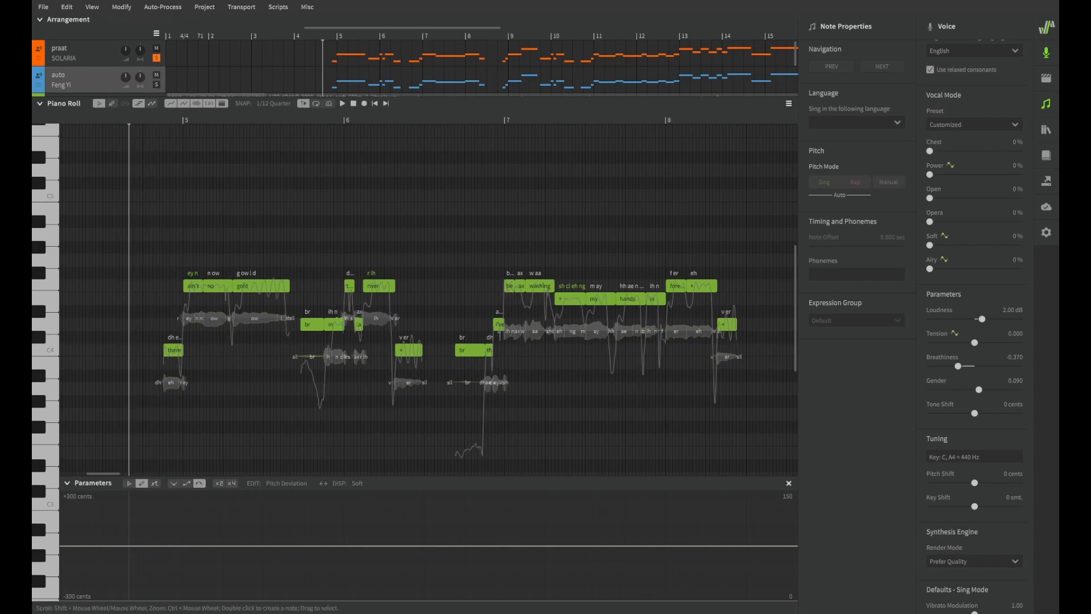
key("ctrl+a")
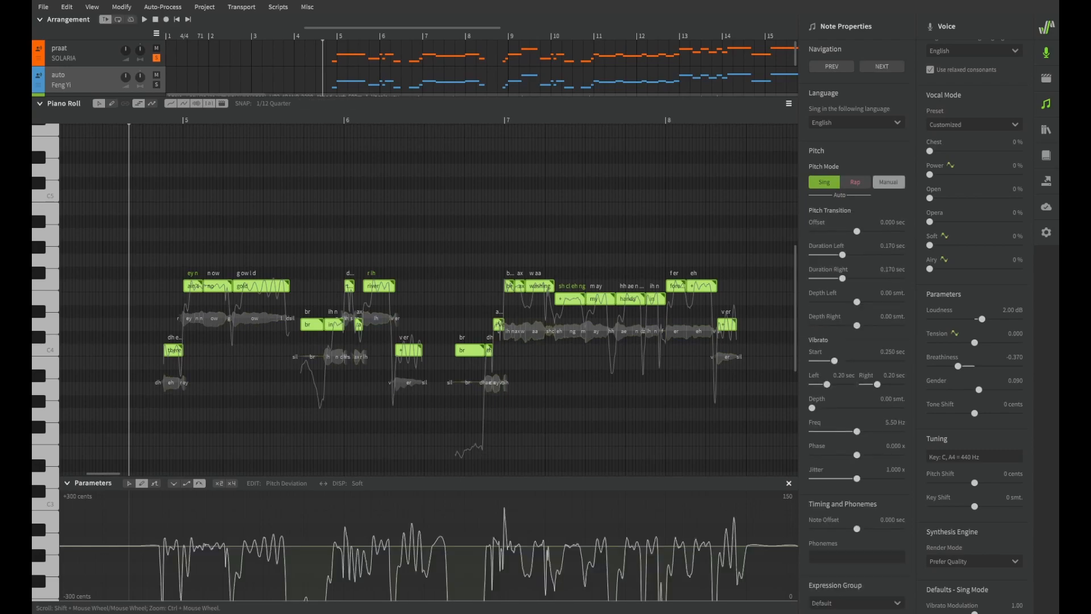
left_click(143, 216)
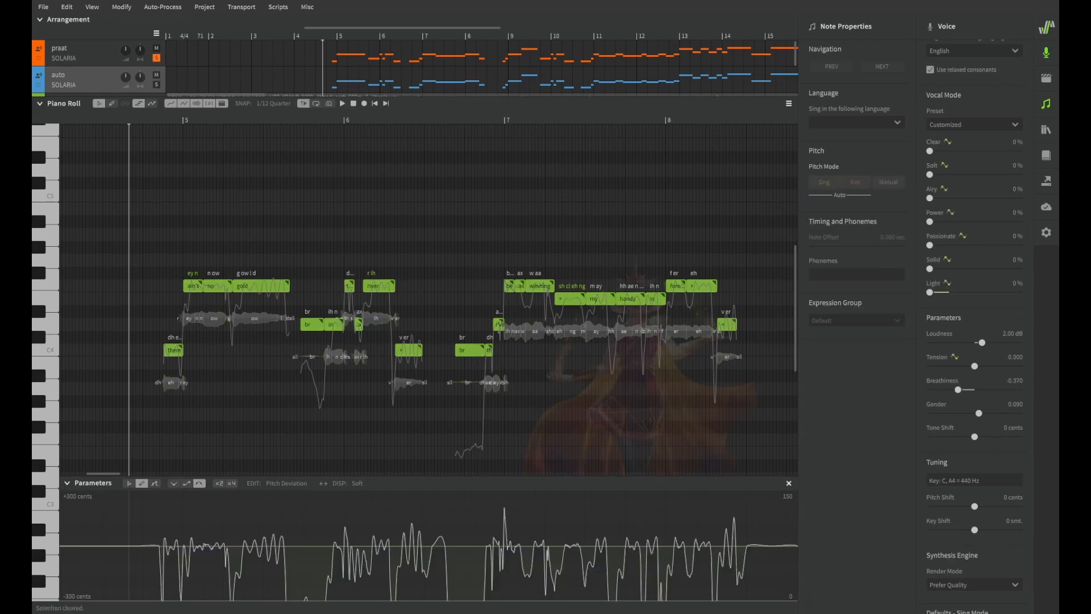
- Play the vocal from just before bar 5, return the playhead to the phrase's start, and review the Pitch Deviation curve through bar 10
left_click(142, 120)
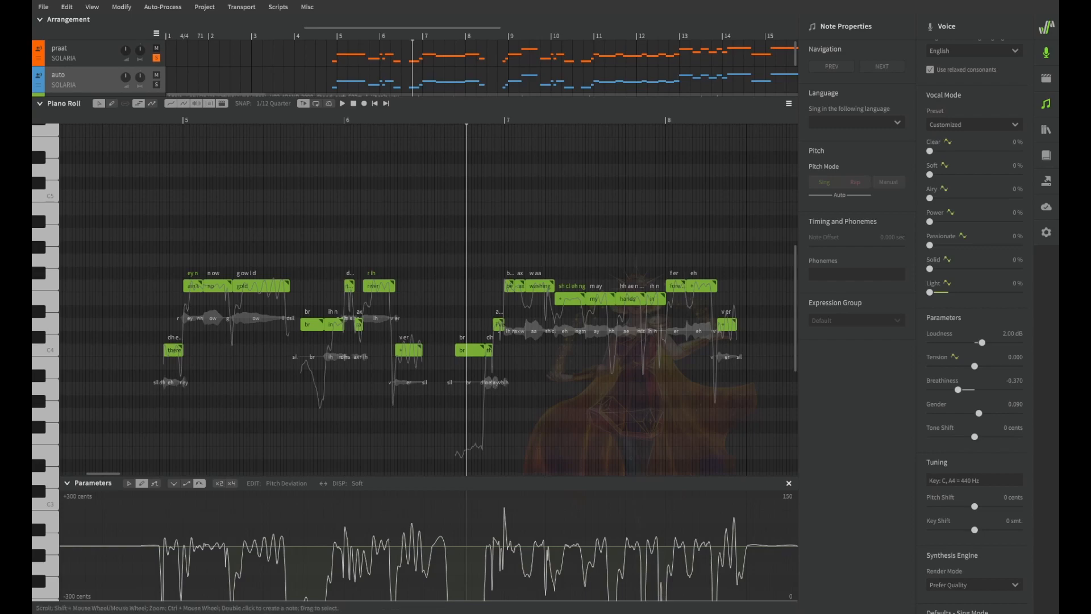
left_click(142, 120)
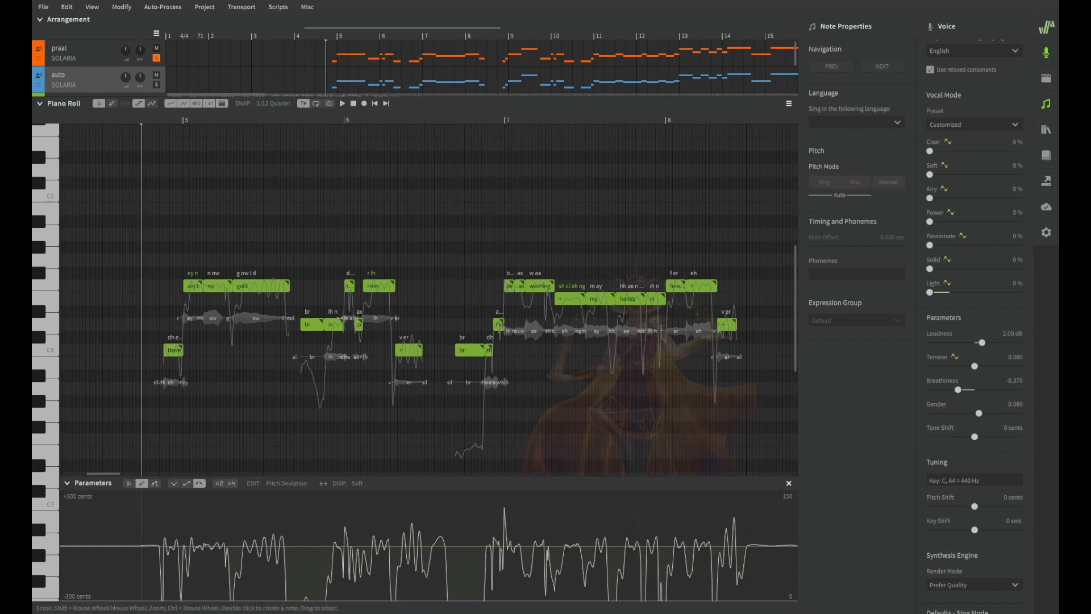
scroll(426, 295, "right", 5)
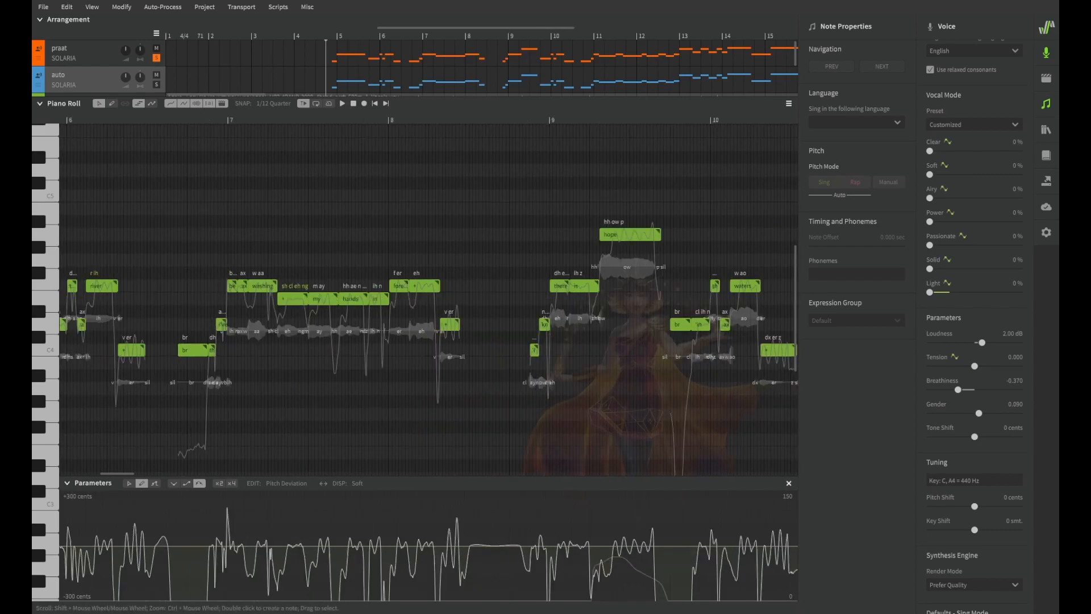
scroll(426, 296, "left", 6)
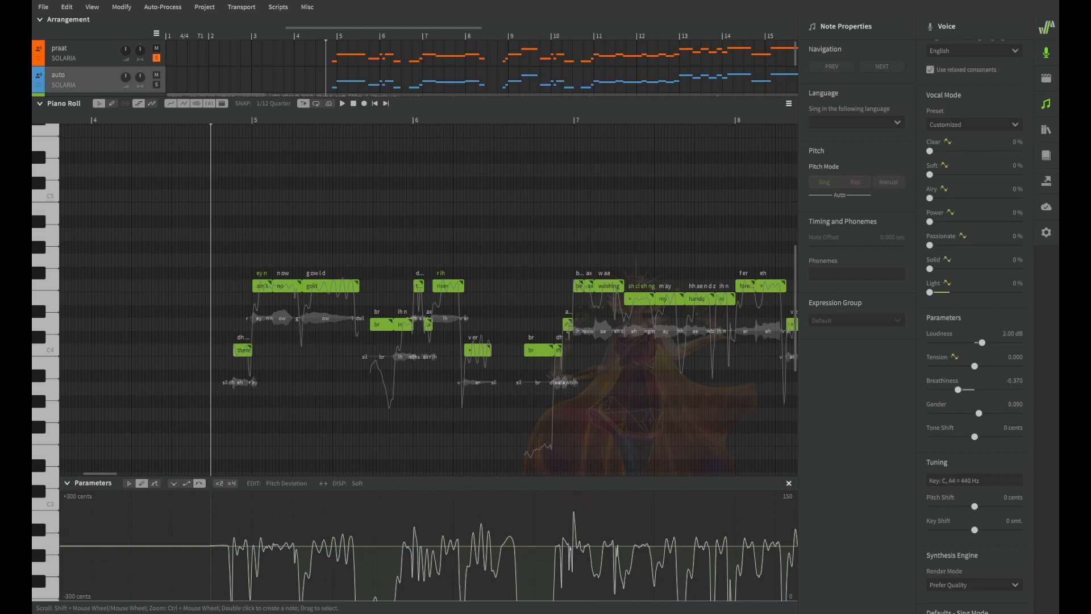
- Select all the auto track's notes to inspect their pitch mode and transition settings, and clear the selection
left_click(243, 350)
key("ctrl+a")
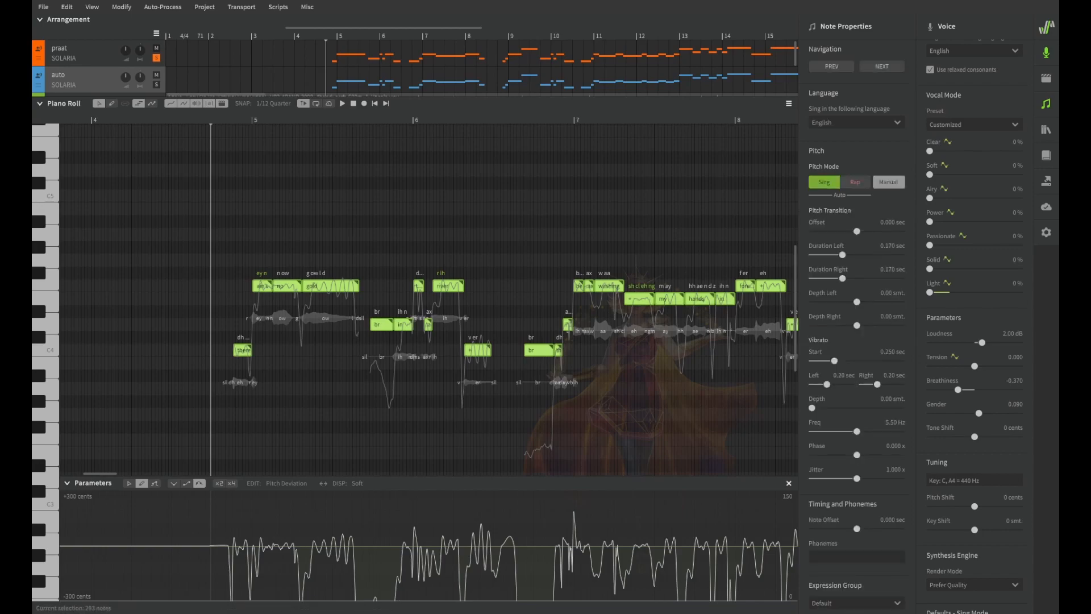
left_click(290, 372)
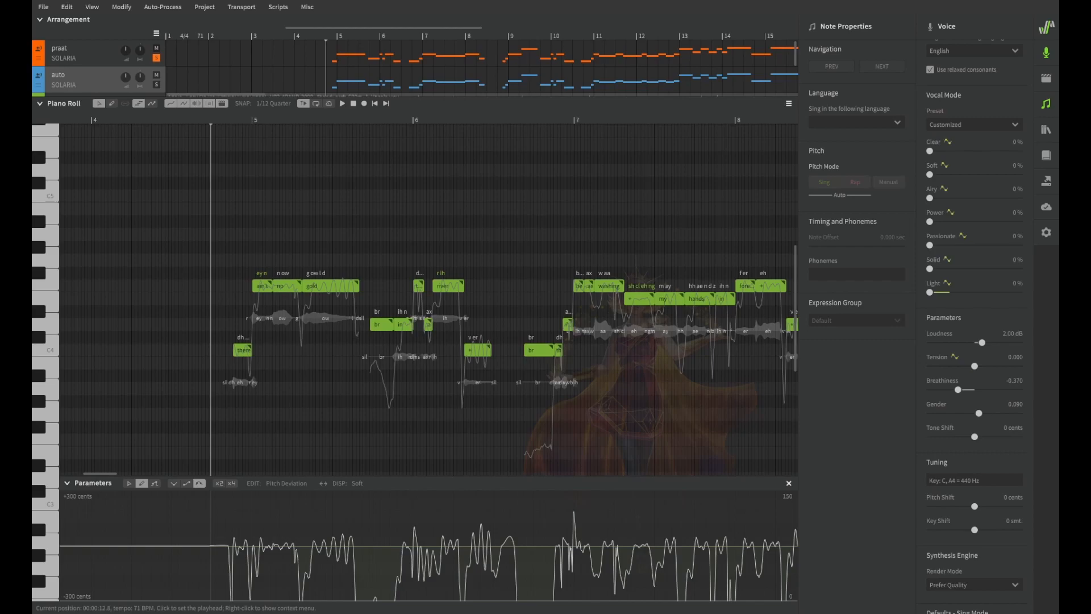
- Replay the opening phrase from several playhead positions between bars 4 and 5
left_click_drag(211, 120, 176, 120)
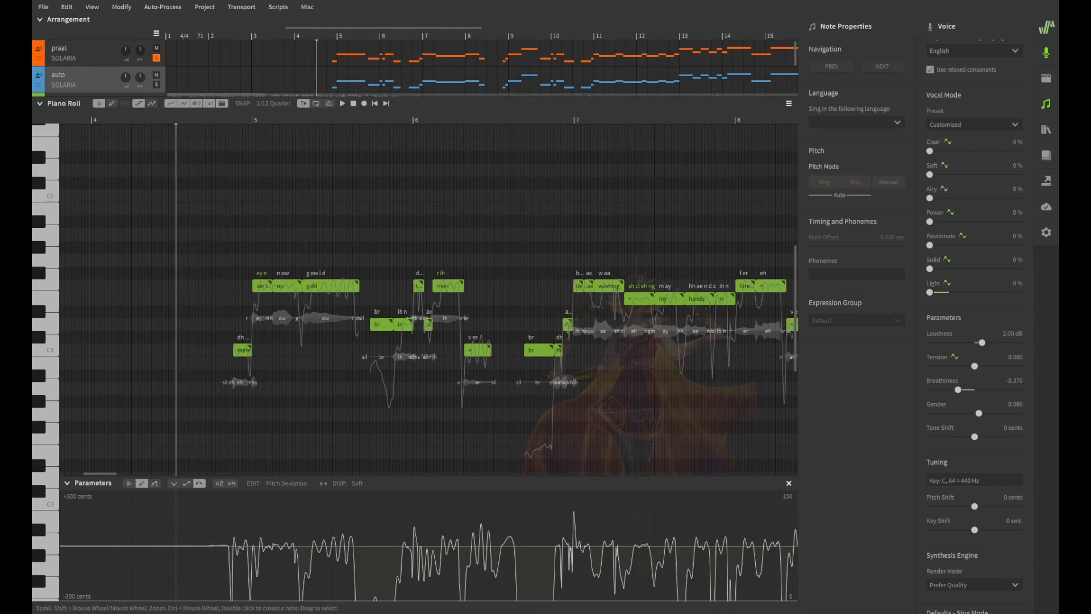
left_click(171, 120)
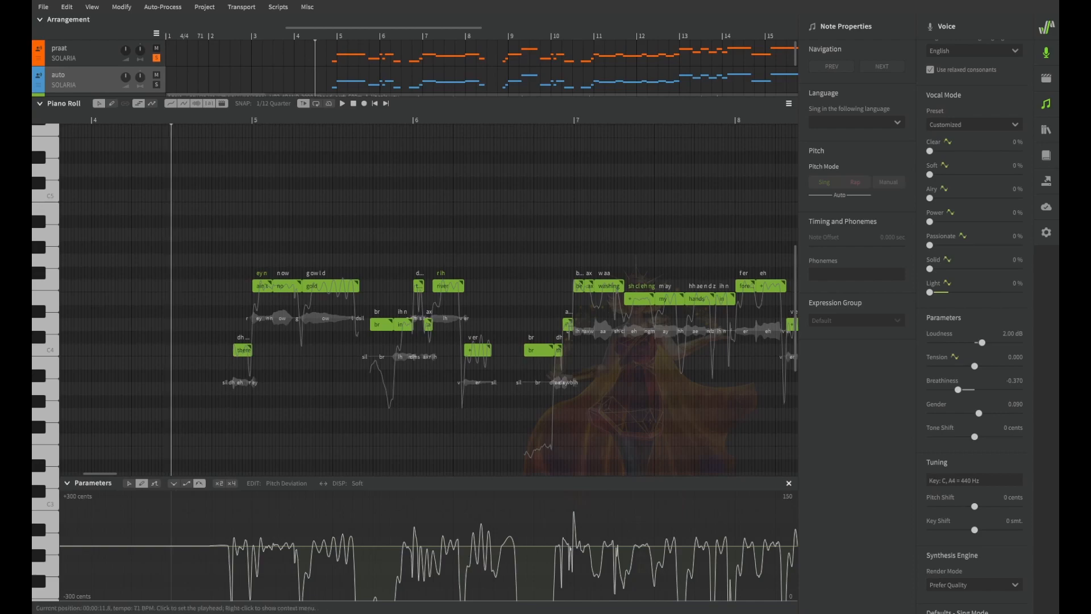
left_click_drag(129, 120, 212, 120)
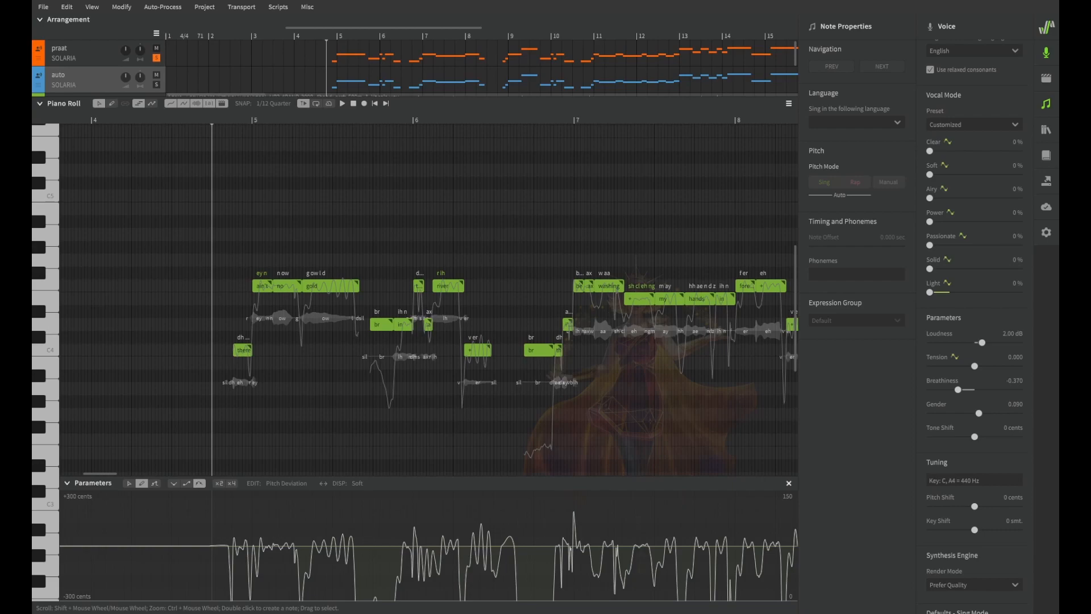
mouse_move(171, 120)
left_mouse_down()
mouse_move(363, 120)
mouse_move(172, 120)
left_mouse_up()
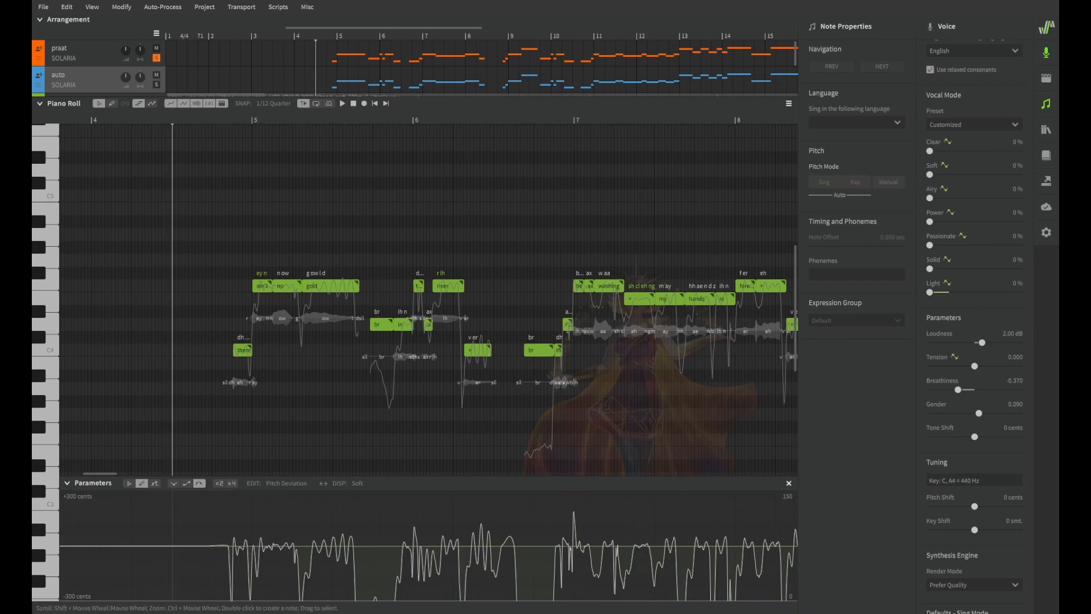
left_click_drag(172, 120, 364, 120)
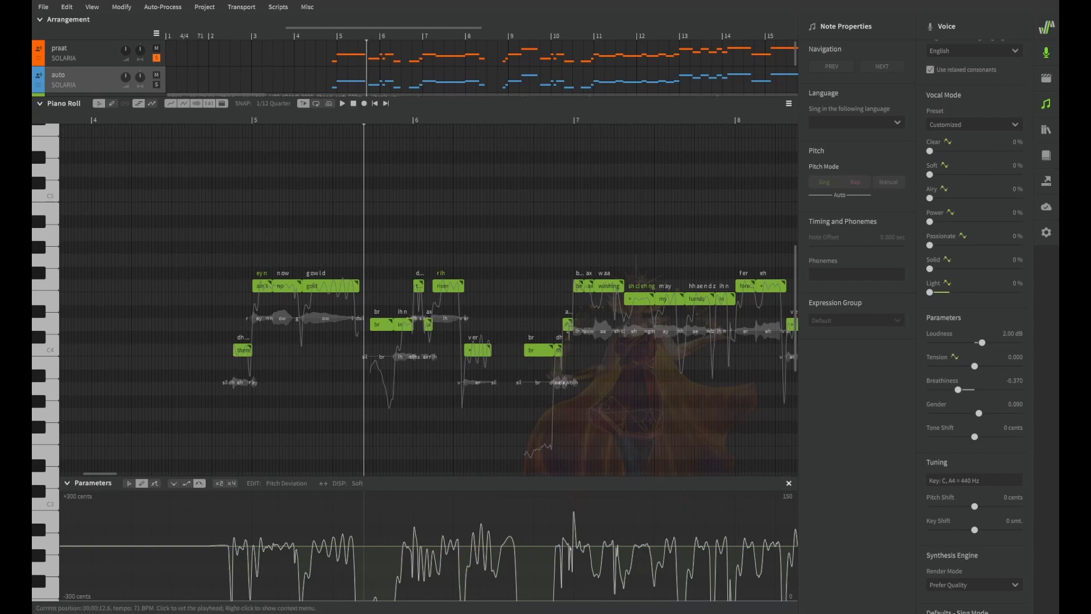
left_click(133, 120)
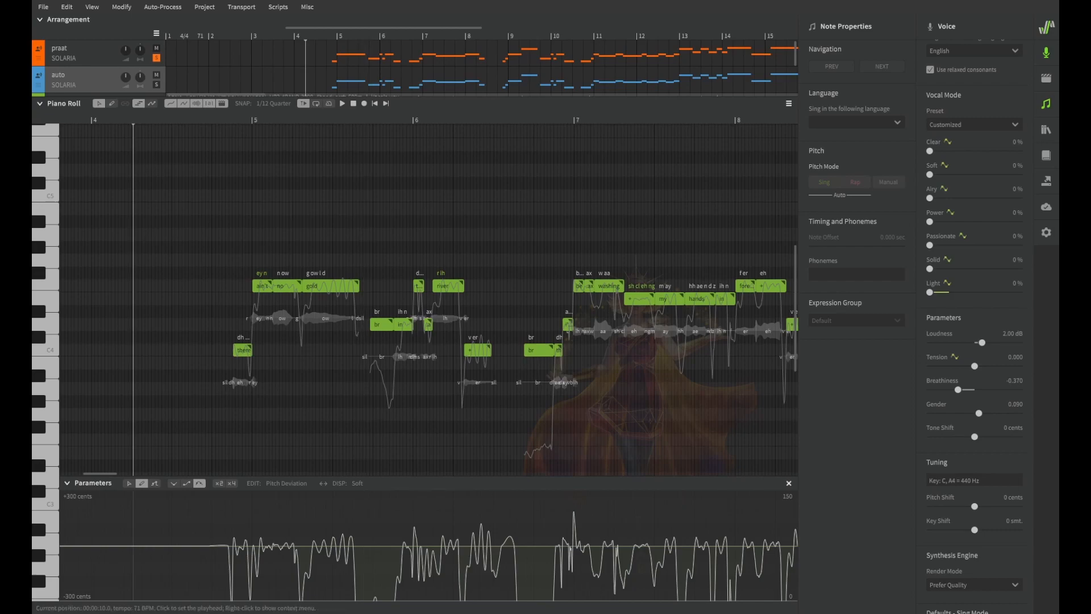
left_click(171, 120)
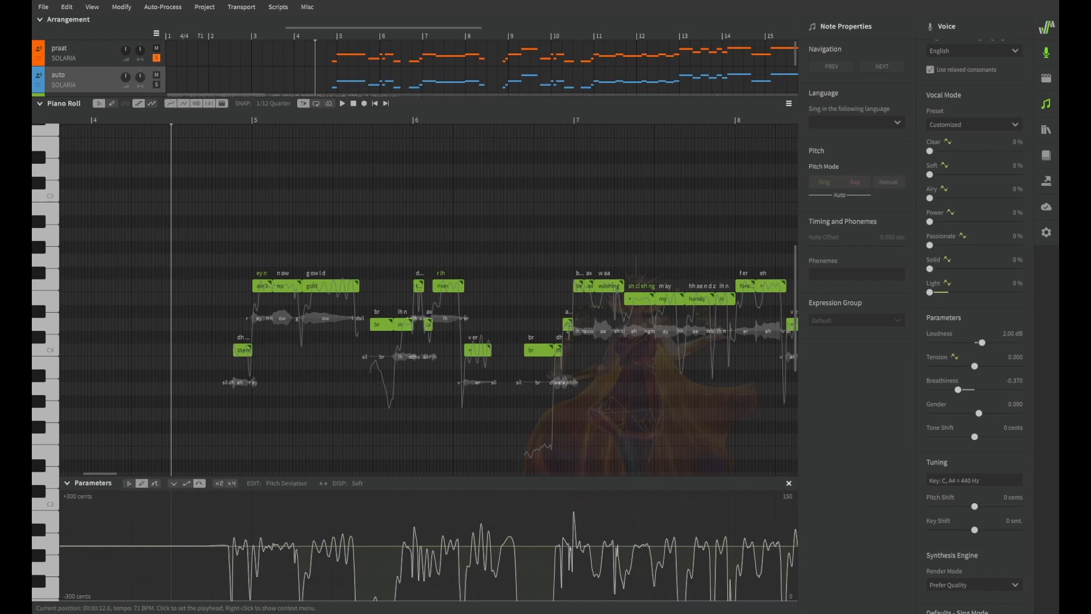
left_click(130, 120)
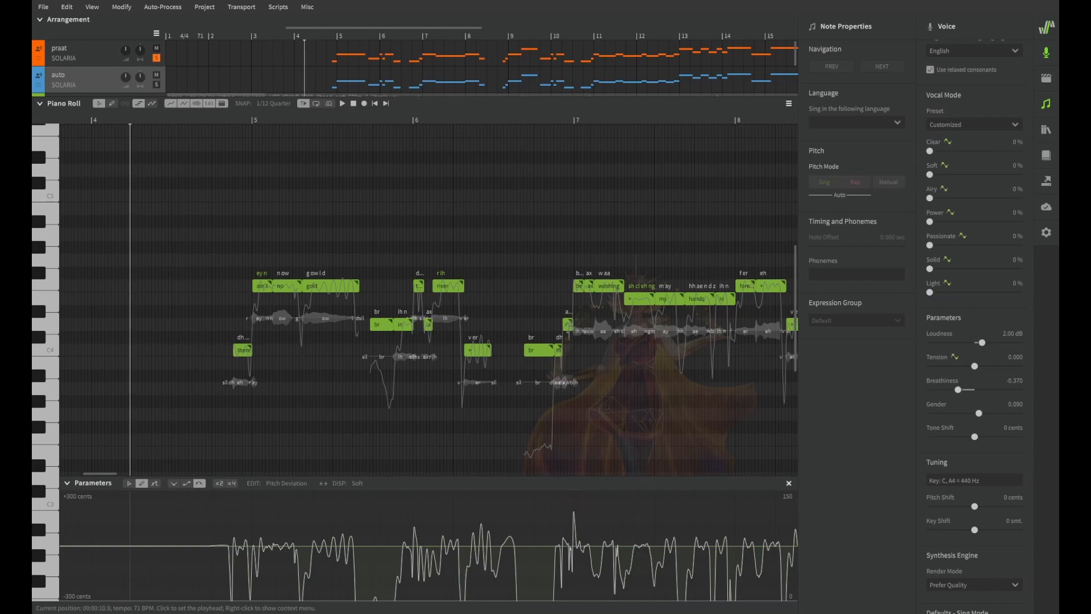
key("space")
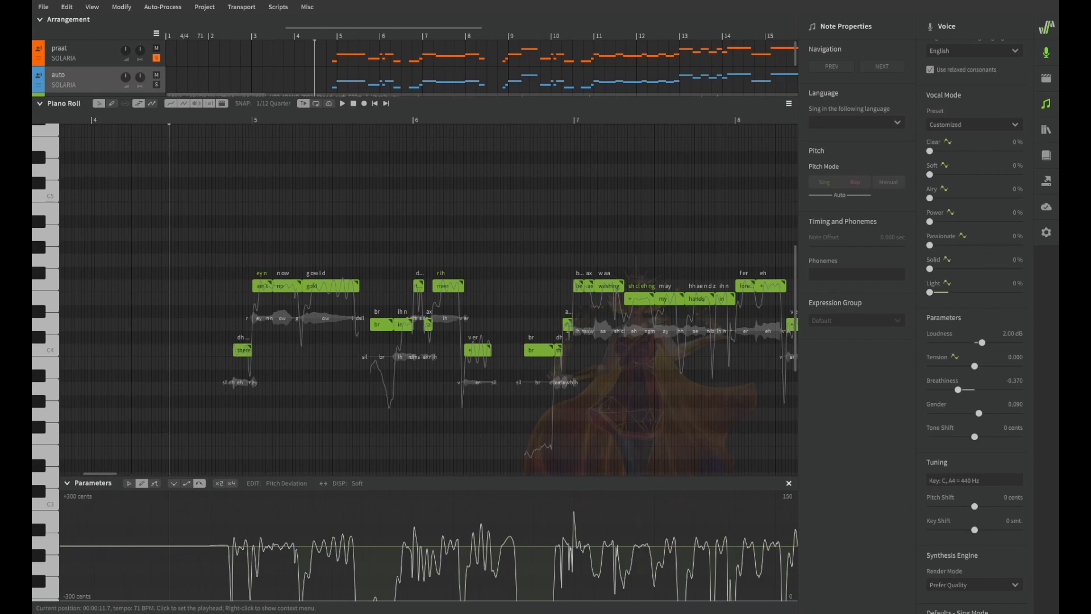